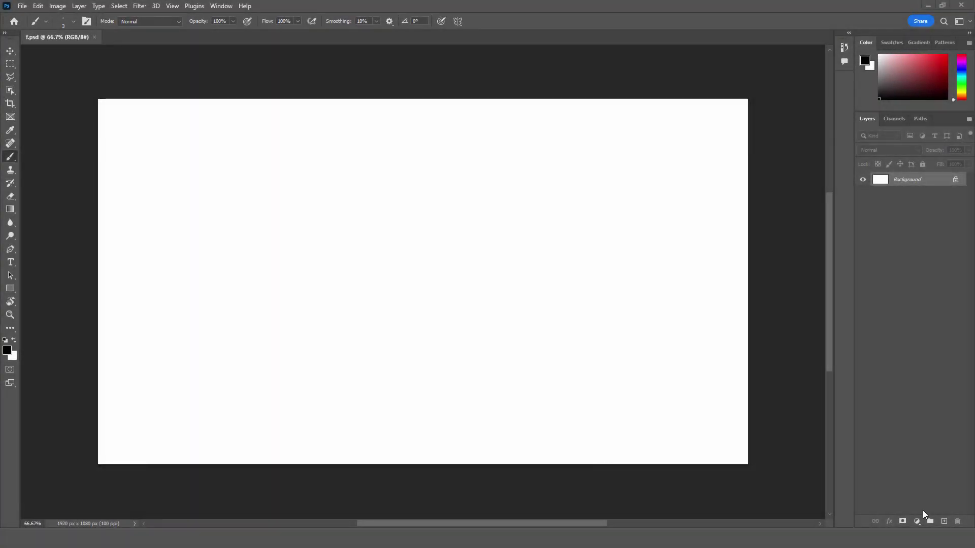
- On a new layer, sketch the first tulip's oval, stem and cup with a curved arrow beside it
click(943, 521)
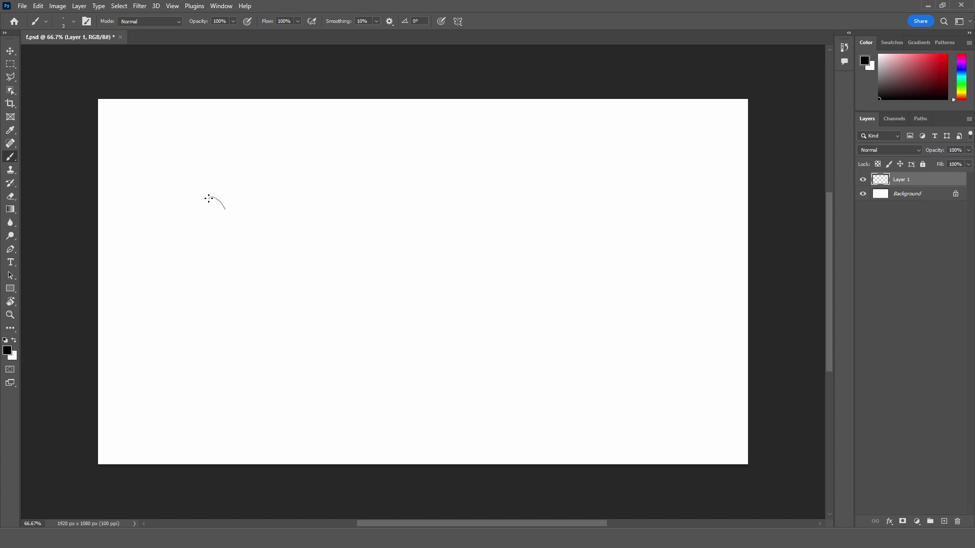
mouse_move(226, 210)
mouse_down()
mouse_move(216, 254)
mouse_move(191, 200)
mouse_move(191, 411)
mouse_up()
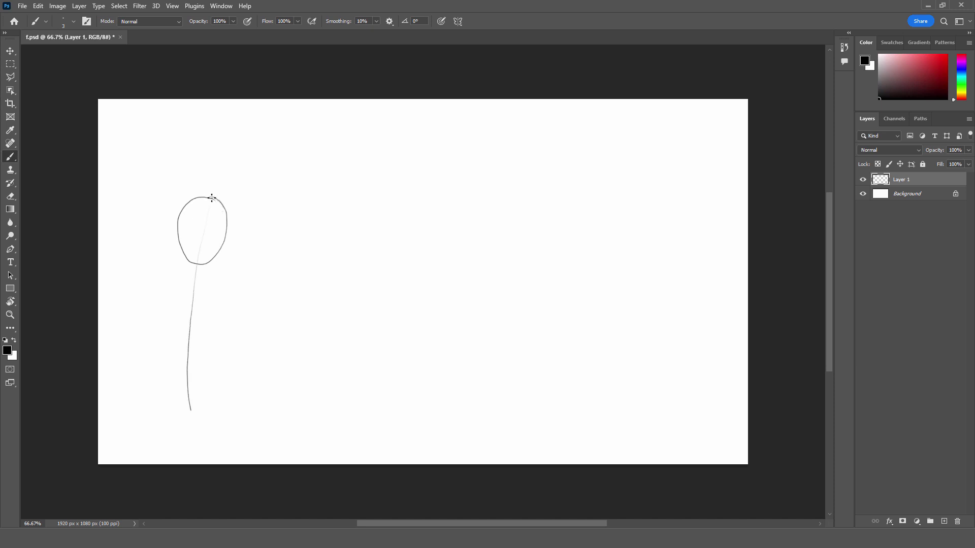
drag(209, 210, 223, 207)
drag(257, 177, 235, 173)
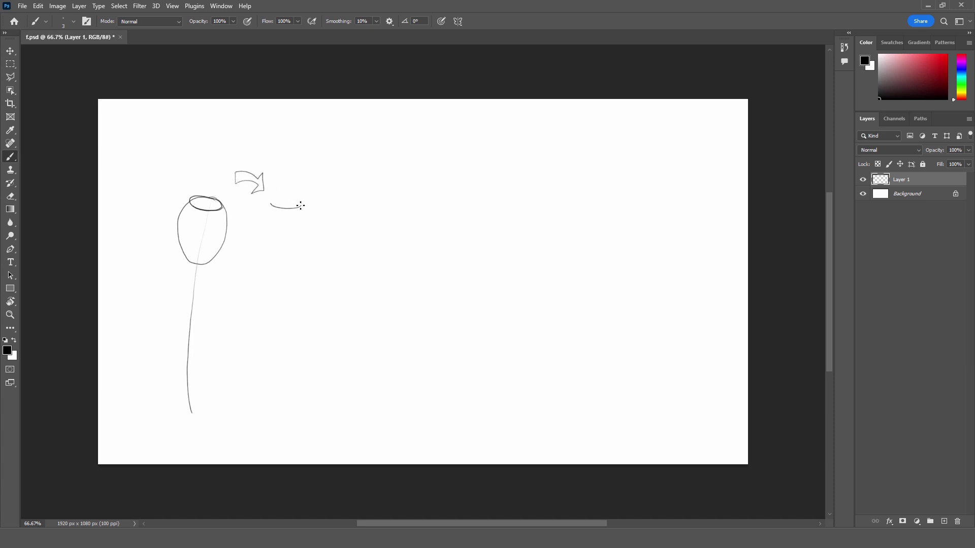
- Sketch the second tulip's cup, stem, petal lines, leaves and a second curved arrow
mouse_move(276, 198)
mouse_down()
mouse_move(256, 241)
mouse_move(277, 262)
mouse_move(306, 219)
mouse_up()
drag(272, 265, 266, 400)
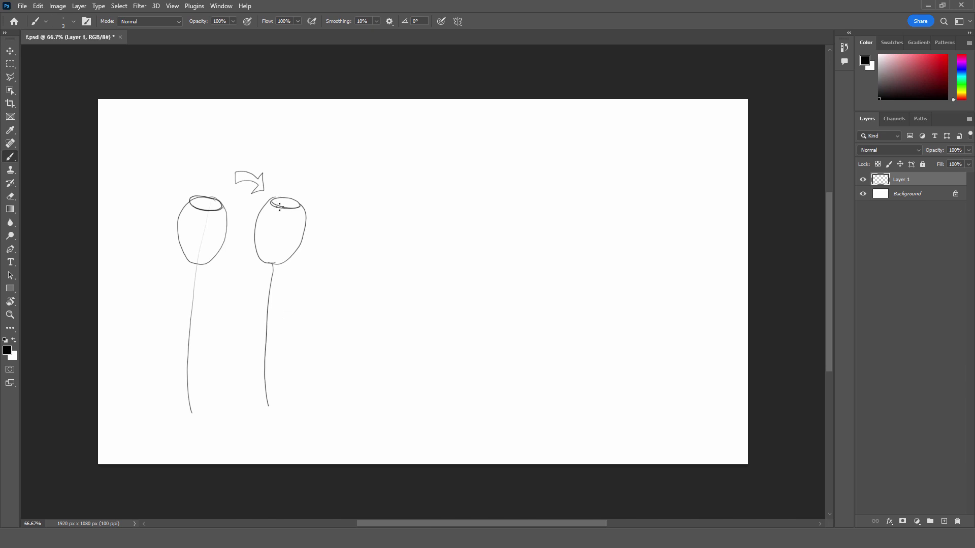
mouse_move(274, 202)
mouse_down()
mouse_move(268, 260)
mouse_move(270, 245)
mouse_up()
drag(295, 209, 290, 257)
mouse_move(309, 181)
mouse_down()
mouse_move(310, 191)
mouse_move(332, 179)
mouse_move(309, 184)
mouse_up()
drag(265, 392, 245, 253)
drag(266, 382, 288, 301)
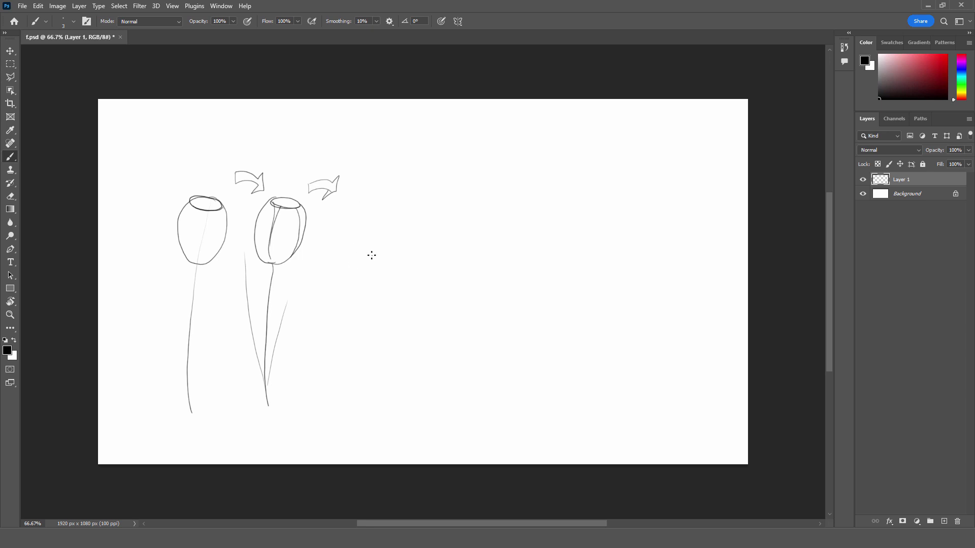
- Sketch the third tulip's oval head and leaves, then lower the layer's fill to fade the sketches
mouse_move(354, 264)
mouse_down()
mouse_move(335, 228)
mouse_move(378, 195)
mouse_move(372, 258)
mouse_move(338, 218)
mouse_move(345, 411)
mouse_move(327, 311)
mouse_up()
drag(342, 378, 362, 316)
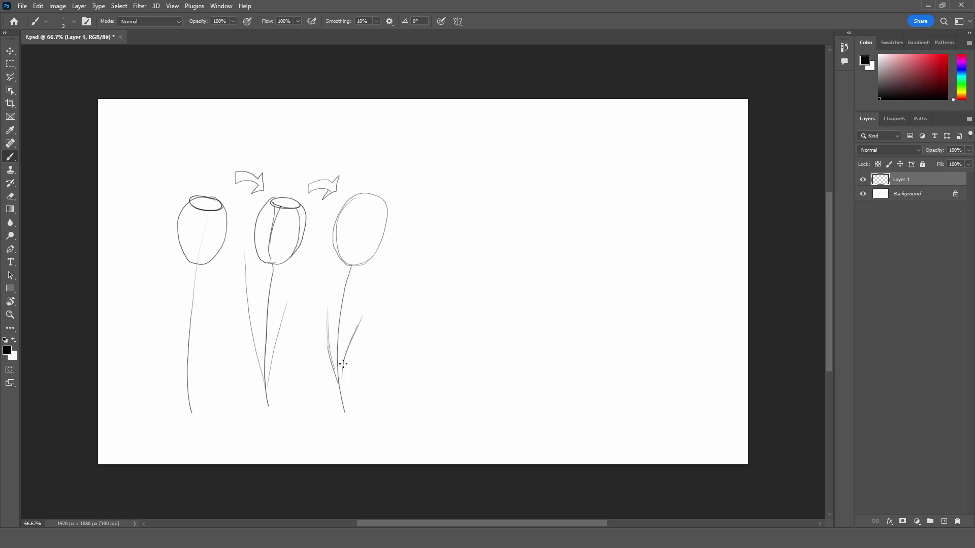
click(968, 164)
drag(936, 166, 941, 165)
- On Layer 2, ink a dark outline of the third tulip's head, stem and long leaves
click(943, 521)
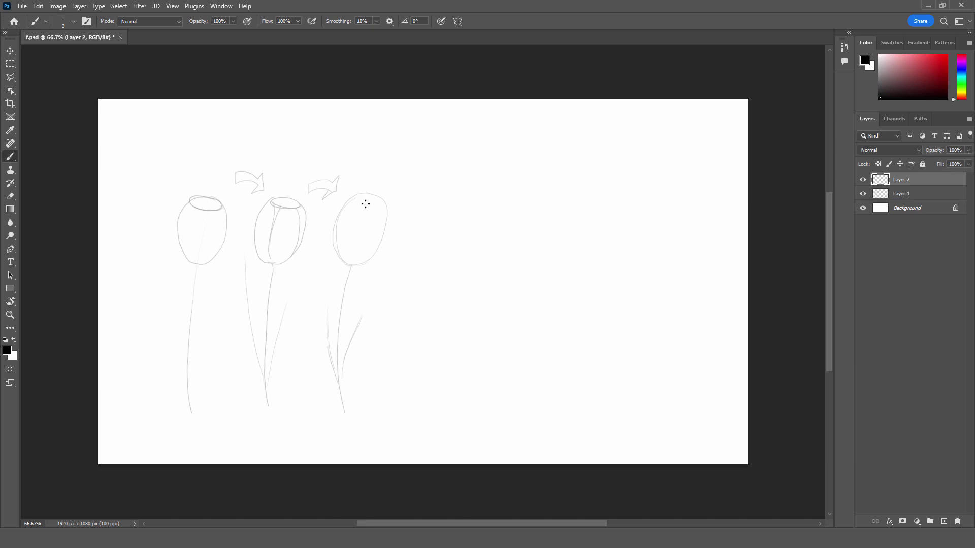
drag(374, 202, 352, 273)
mouse_move(374, 203)
mouse_down()
mouse_move(349, 264)
mouse_move(334, 244)
mouse_move(349, 197)
mouse_move(388, 214)
mouse_move(379, 250)
mouse_move(353, 274)
mouse_move(339, 367)
mouse_up()
mouse_move(342, 292)
mouse_down()
mouse_move(349, 266)
mouse_move(338, 376)
mouse_move(364, 274)
mouse_up()
drag(343, 399, 364, 272)
mouse_move(342, 394)
mouse_down()
mouse_move(319, 324)
mouse_move(328, 226)
mouse_up()
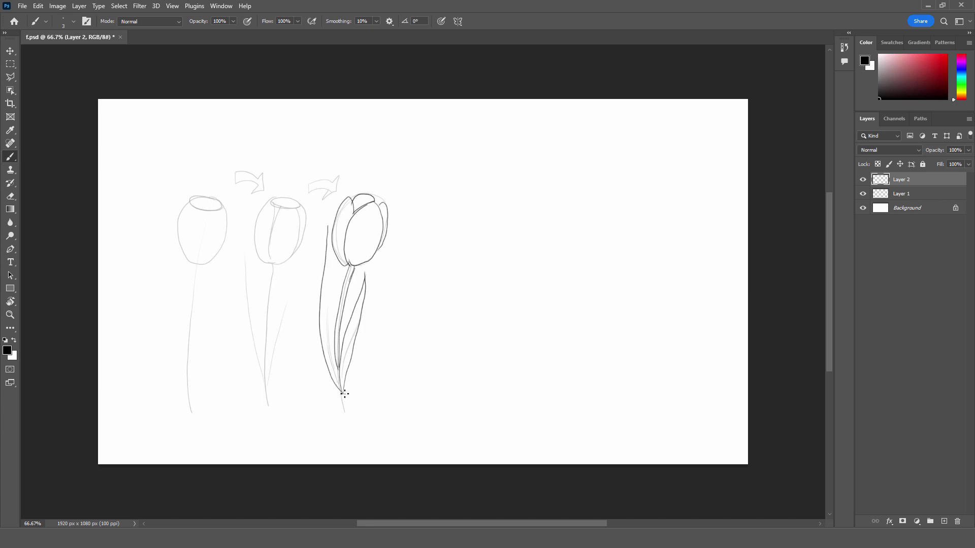
drag(337, 313, 330, 214)
mouse_move(339, 390)
mouse_down()
mouse_move(340, 418)
mouse_move(344, 399)
mouse_up()
- Add Layer 3, set Layer 2 to 40% opacity, zoom to 100% and make Layer 3 active
click(944, 521)
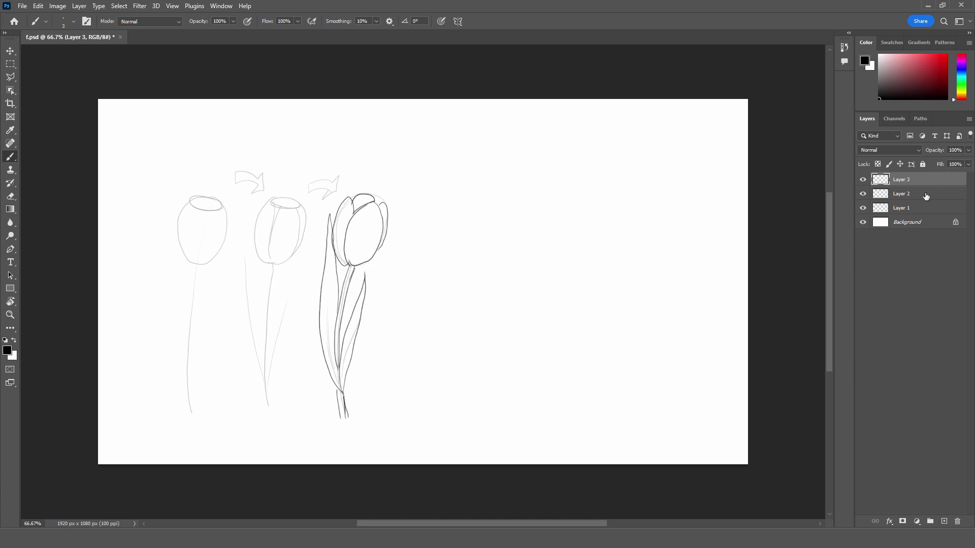
drag(940, 164, 920, 170)
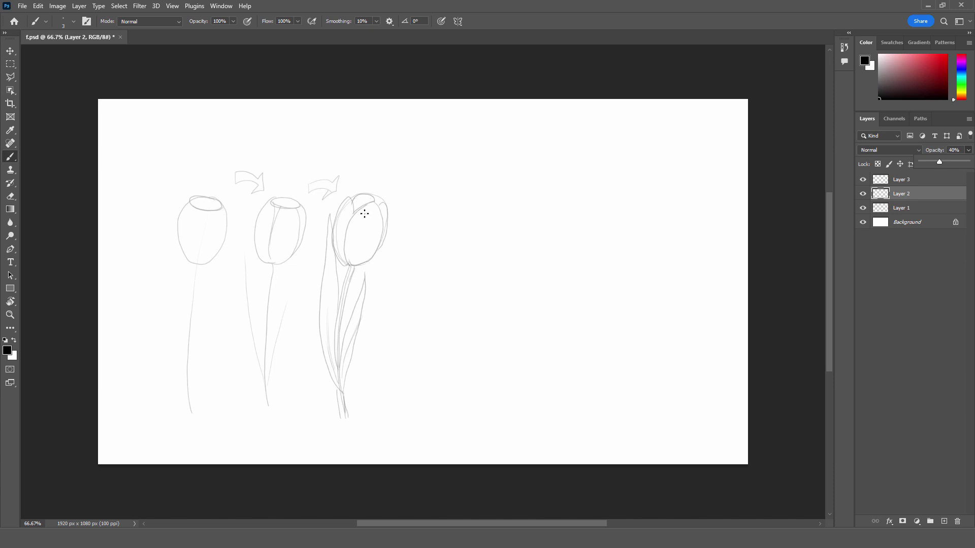
key(ctrl+KP_Add)
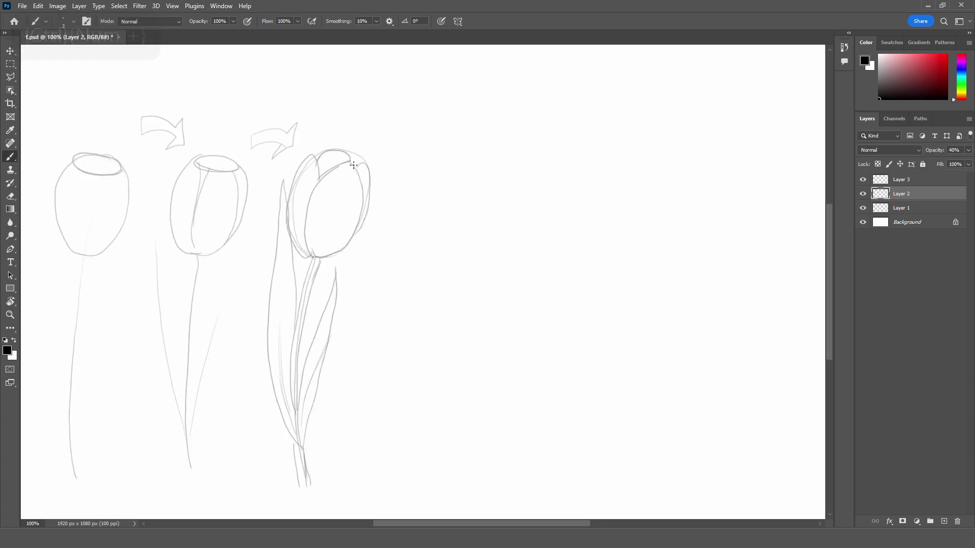
click(914, 182)
- Trace clean ink lines around the tulip head's petals and down its stem
mouse_move(350, 159)
mouse_down()
mouse_move(354, 233)
mouse_move(310, 258)
mouse_up()
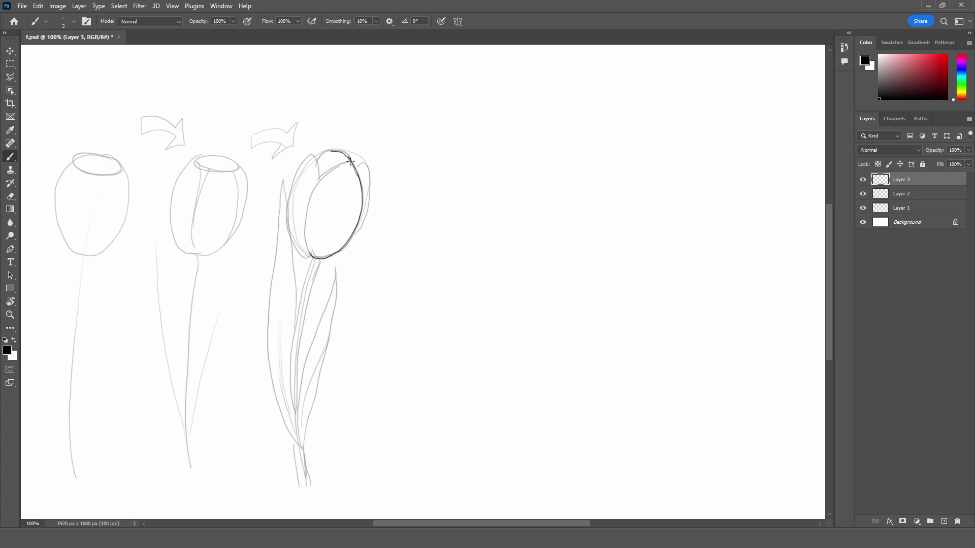
mouse_move(350, 161)
mouse_down()
mouse_move(318, 169)
mouse_move(311, 258)
mouse_up()
mouse_move(318, 158)
mouse_down()
mouse_move(319, 175)
mouse_move(298, 179)
mouse_move(306, 257)
mouse_up()
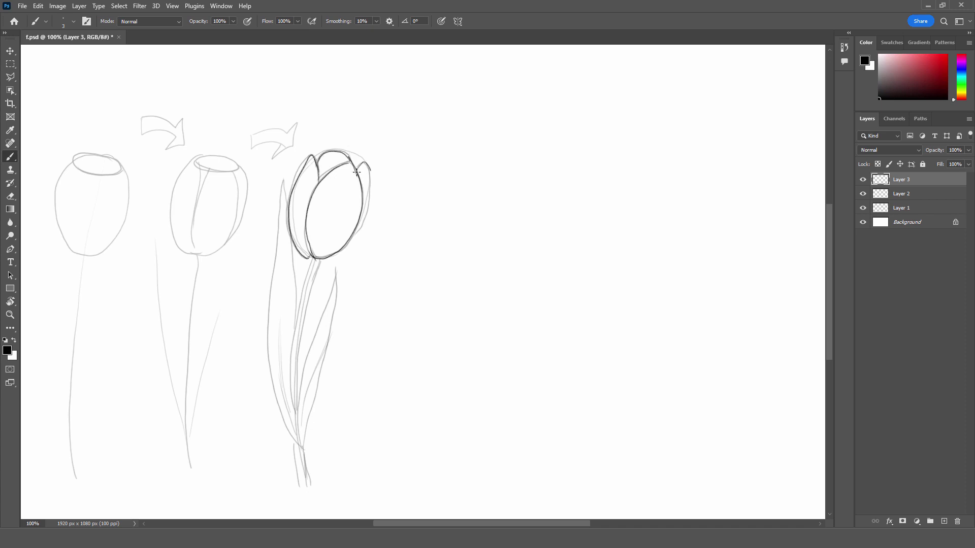
drag(356, 173, 354, 234)
mouse_move(313, 260)
mouse_down()
mouse_move(292, 396)
mouse_move(311, 282)
mouse_up()
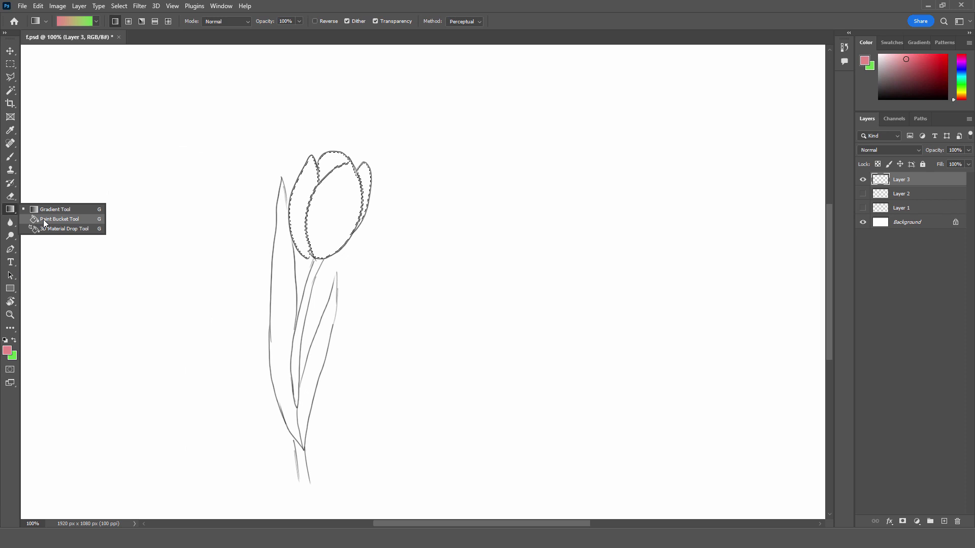
- Paint Bucket the tulip's petals pink, then swap to green and deselect
click(44, 222)
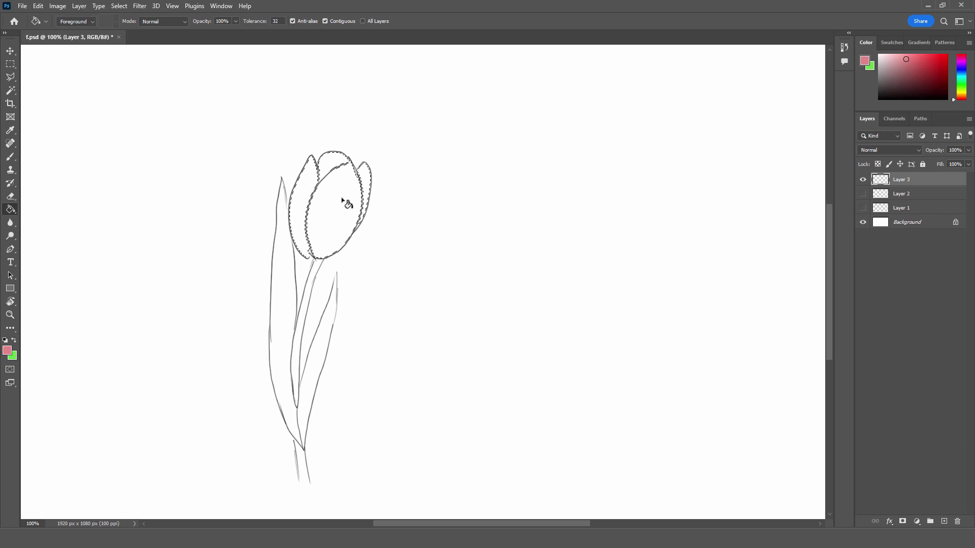
click(340, 204)
click(302, 234)
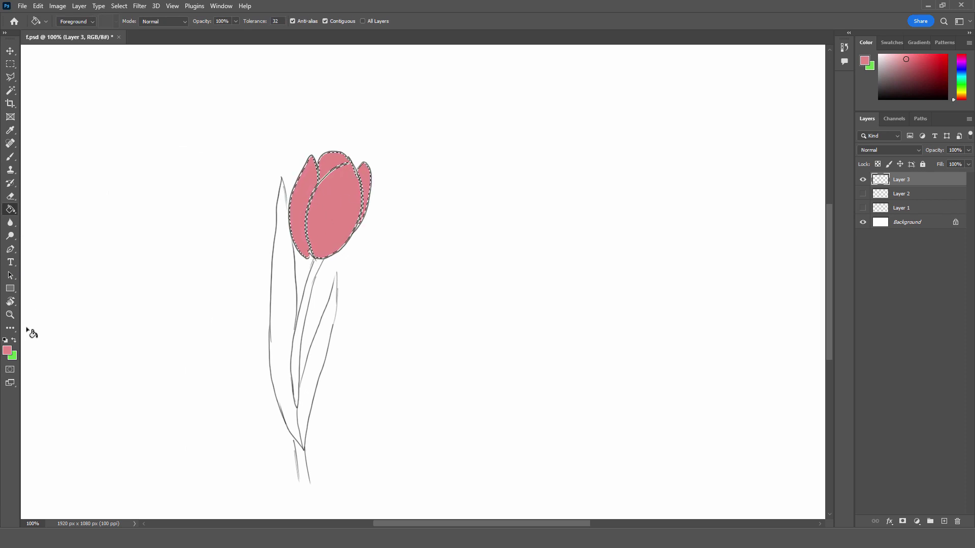
click(14, 341)
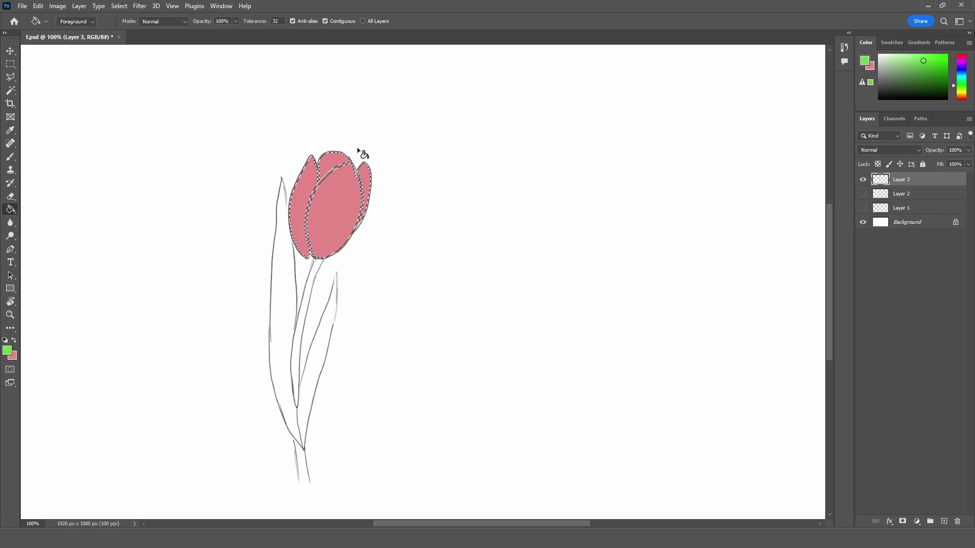
key(ctrl+d)
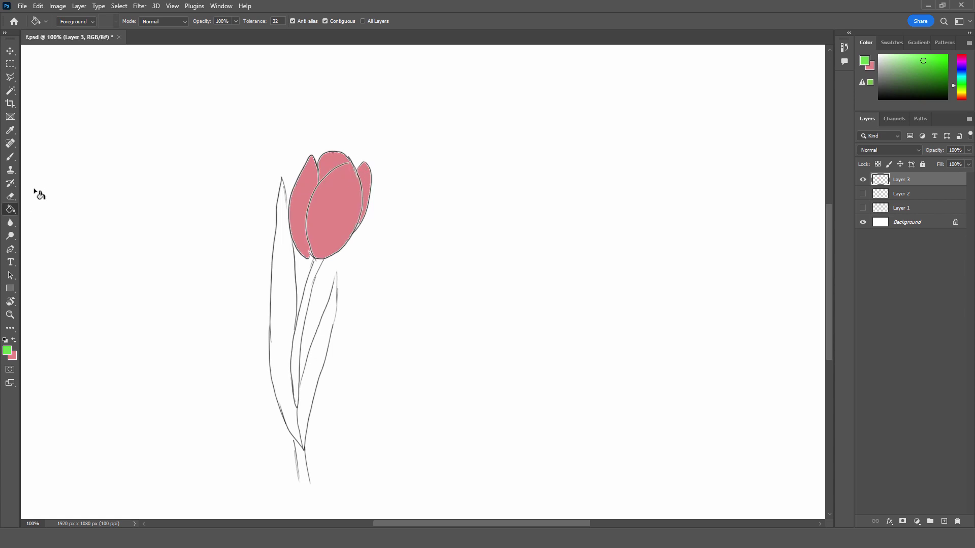
- Magic Wand-select the leaves and stem, fill them green, deselect and brush green into the stem base
click(10, 90)
click(318, 317)
shift+click(294, 354)
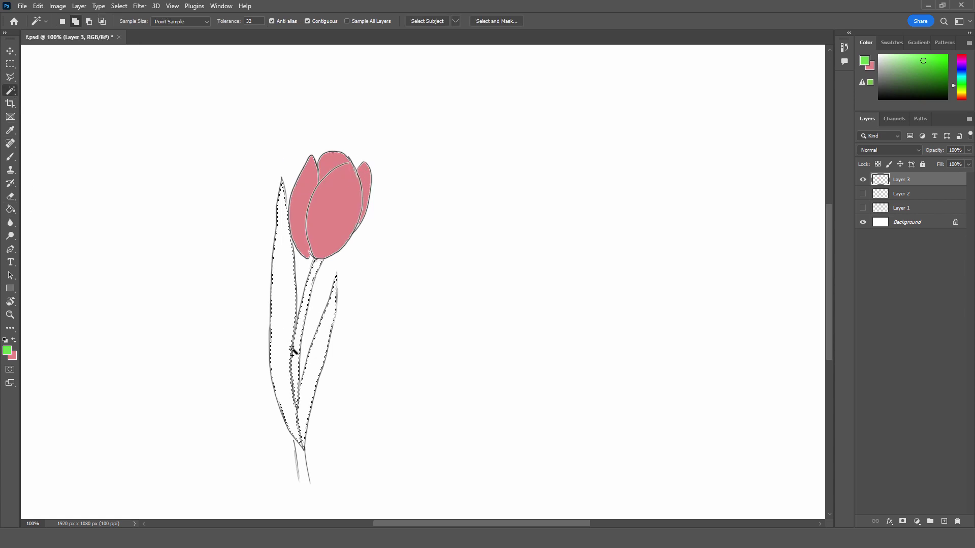
click(11, 209)
click(327, 335)
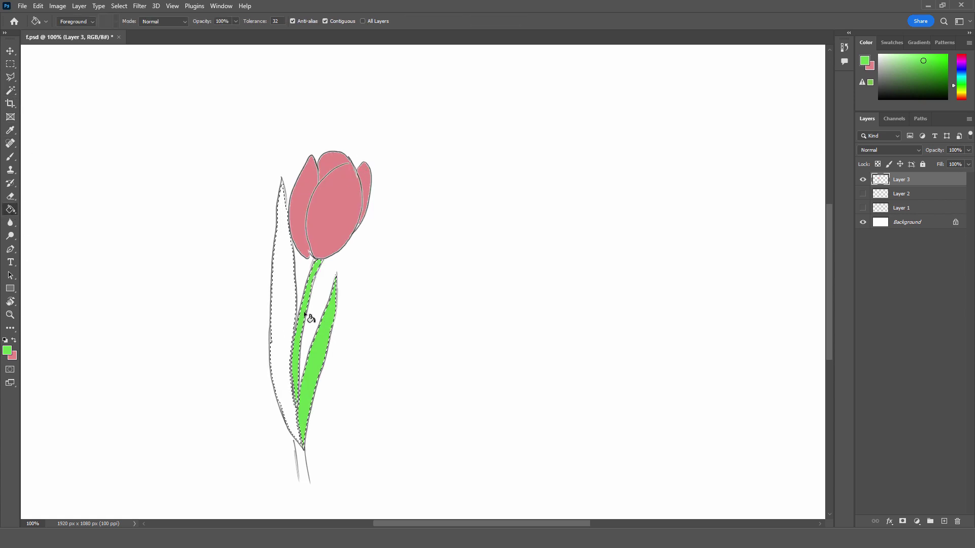
click(287, 327)
click(11, 156)
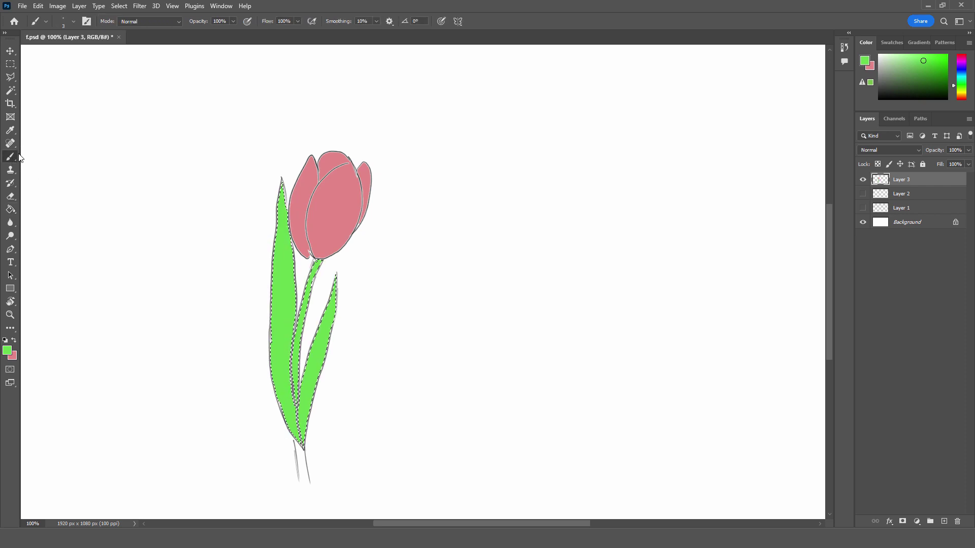
key(ctrl+d)
mouse_move(302, 456)
mouse_down()
mouse_move(307, 479)
mouse_move(297, 445)
mouse_up()
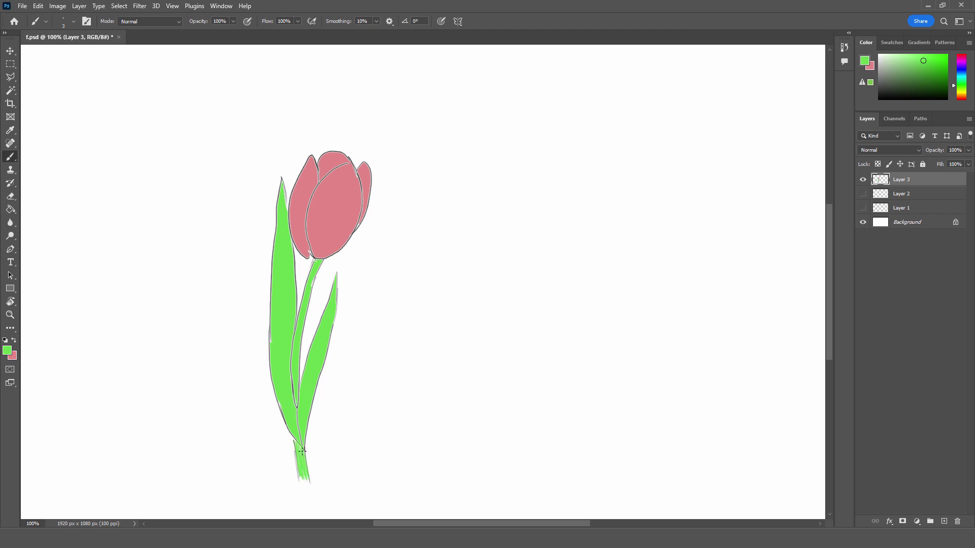
- Pick a darker green and shade the stem and hatch the left leaf with it
click(8, 350)
click(456, 182)
click(570, 123)
mouse_move(300, 386)
mouse_down()
mouse_move(303, 431)
mouse_move(311, 354)
mouse_up()
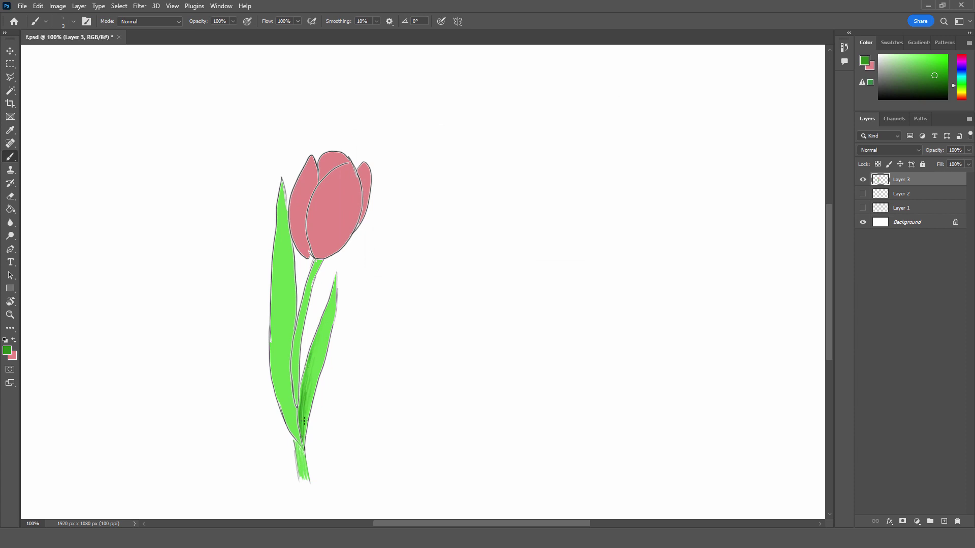
mouse_move(296, 405)
mouse_down()
mouse_move(321, 263)
mouse_move(304, 293)
mouse_move(300, 438)
mouse_move(289, 399)
mouse_move(300, 439)
mouse_move(290, 256)
mouse_up()
drag(286, 220, 280, 381)
mouse_move(291, 258)
mouse_down()
mouse_move(283, 205)
mouse_move(291, 310)
mouse_up()
drag(288, 242, 286, 203)
drag(288, 294, 282, 351)
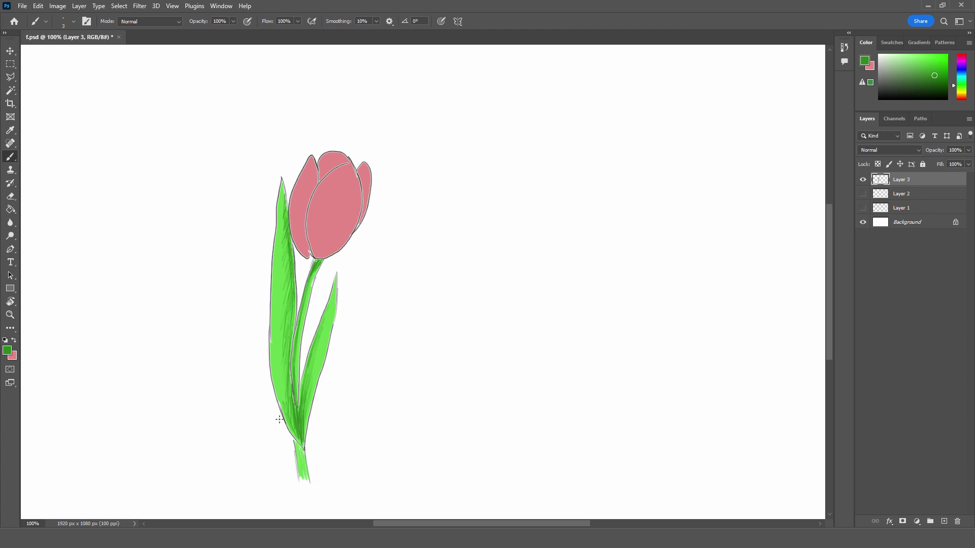
drag(291, 302, 285, 242)
- Switch to dark red and hatch the bloom's base and lower edges
click(14, 341)
click(7, 350)
click(562, 124)
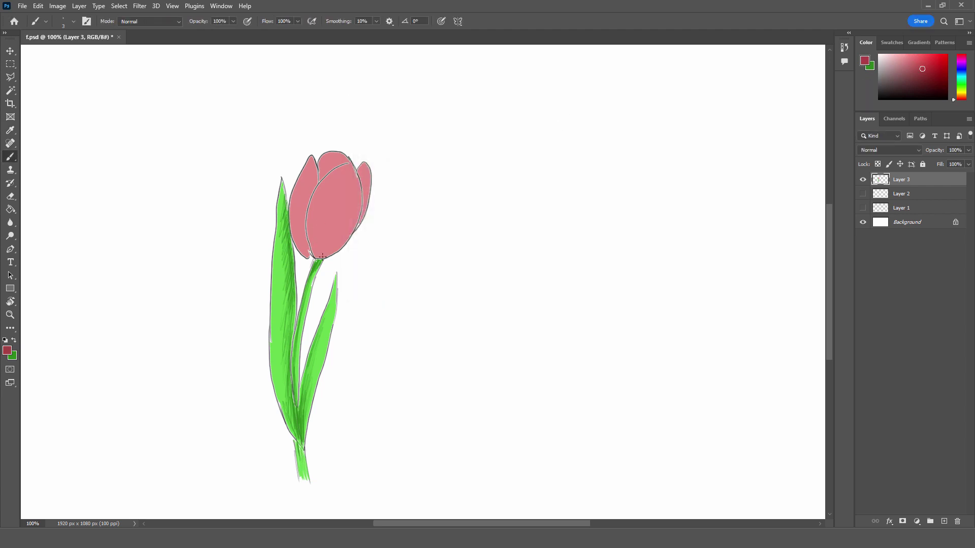
mouse_move(316, 260)
mouse_down()
mouse_move(348, 236)
mouse_move(319, 256)
mouse_up()
drag(318, 241, 316, 258)
drag(309, 216, 314, 252)
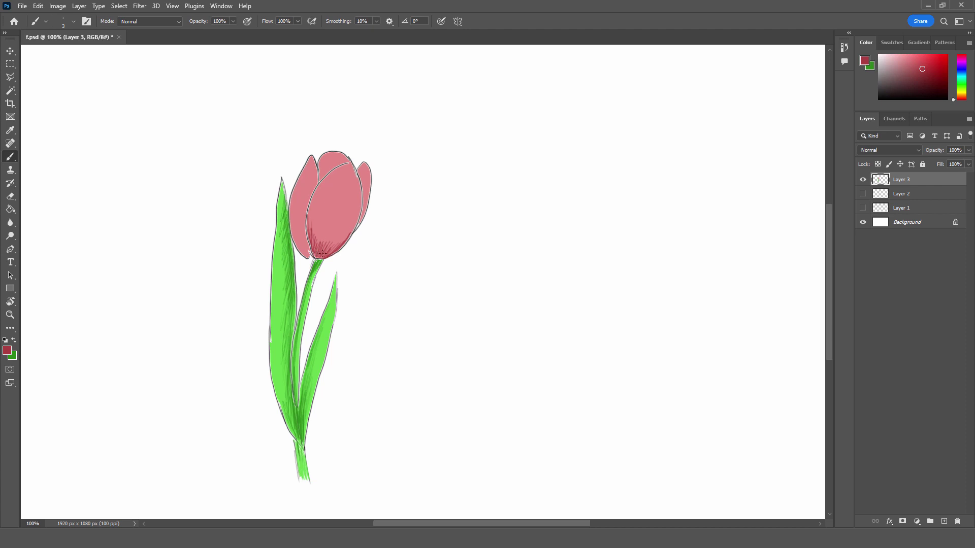
- Add dark red hatching across the front petal and lightly on the right and top back petals
drag(314, 213, 317, 244)
mouse_move(312, 204)
mouse_down()
mouse_move(316, 234)
mouse_move(334, 245)
mouse_move(317, 248)
mouse_up()
mouse_move(336, 221)
mouse_down()
mouse_move(325, 253)
mouse_move(321, 244)
mouse_move(306, 254)
mouse_up()
drag(304, 213, 311, 258)
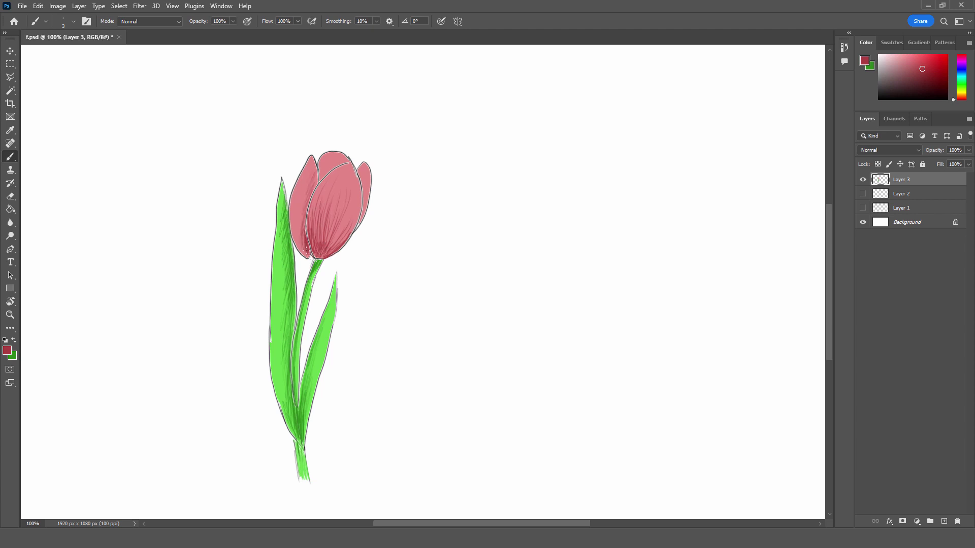
drag(364, 195, 360, 217)
drag(363, 176, 360, 202)
mouse_move(321, 169)
mouse_down()
mouse_move(315, 189)
mouse_move(322, 170)
mouse_up()
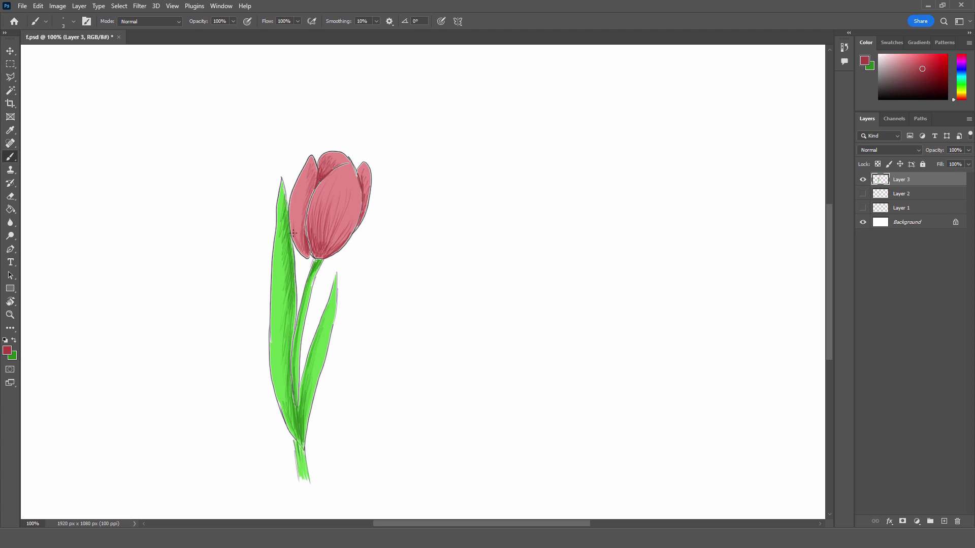
- Zoom out to 66.67%, add Group 1 with Layer 4, and draw a black circle with vertical and horizontal guides
key(ctrl+KP_Subtract)
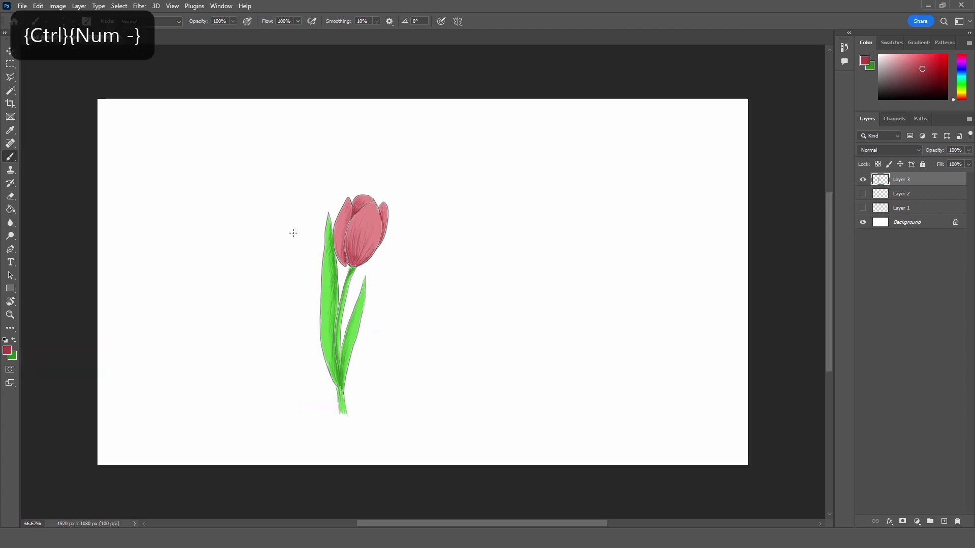
click(929, 522)
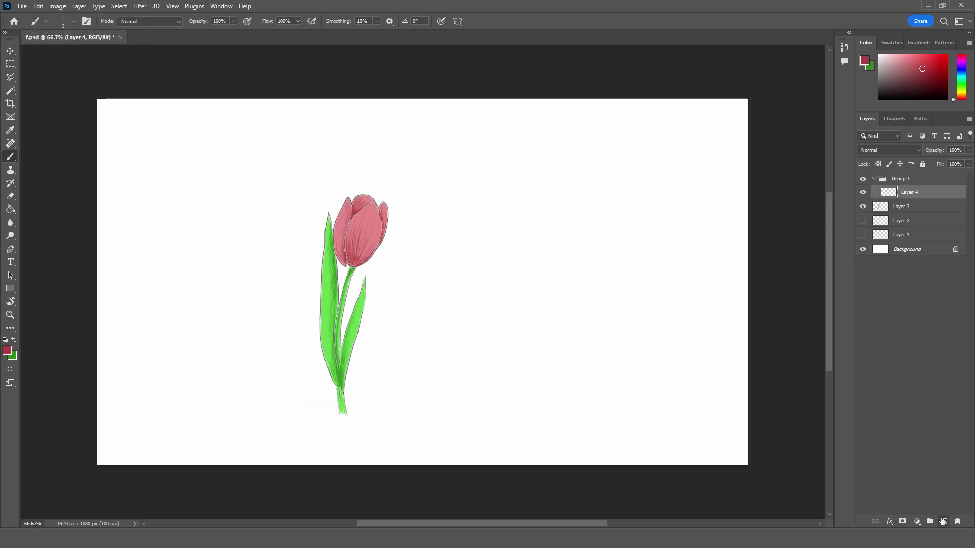
key(d)
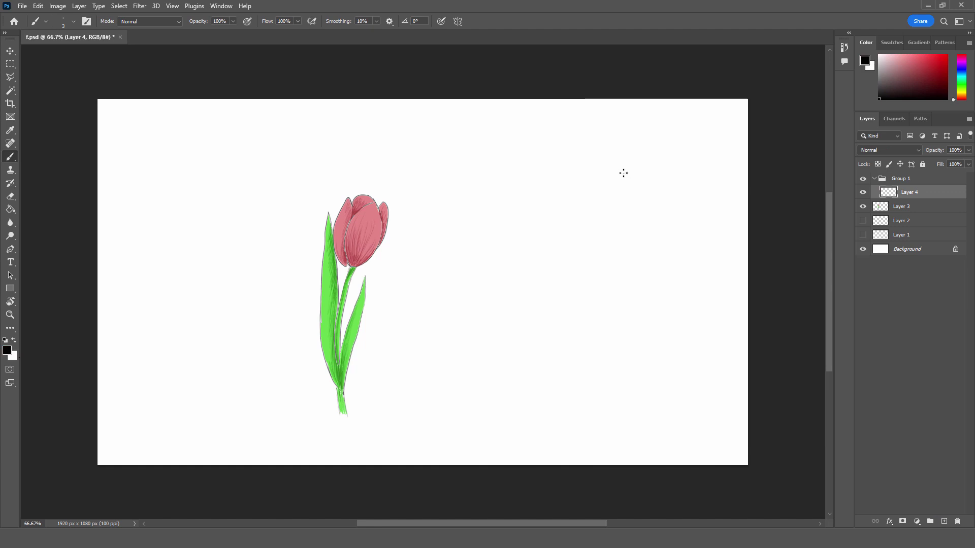
mouse_move(624, 173)
mouse_down()
mouse_move(614, 129)
mouse_move(592, 190)
mouse_up()
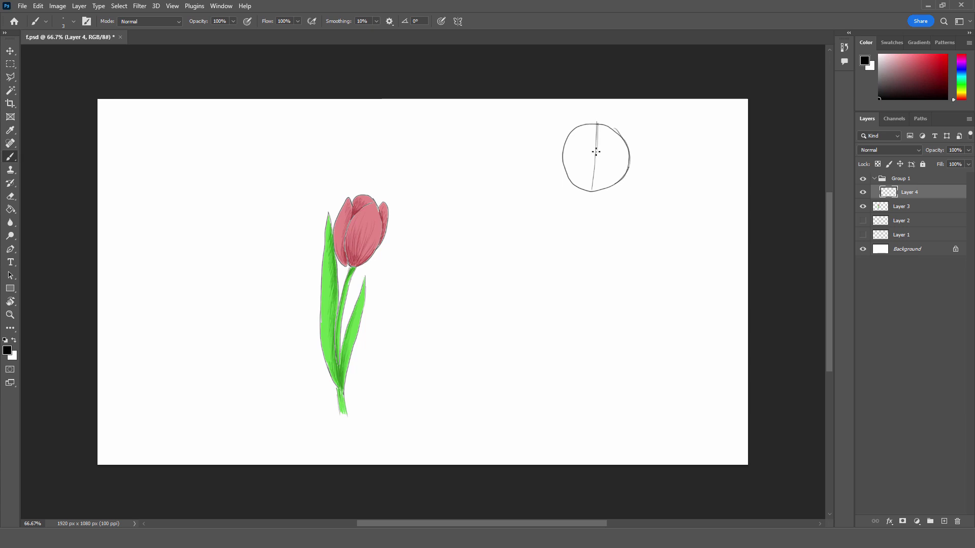
drag(597, 125, 591, 202)
drag(629, 173, 559, 171)
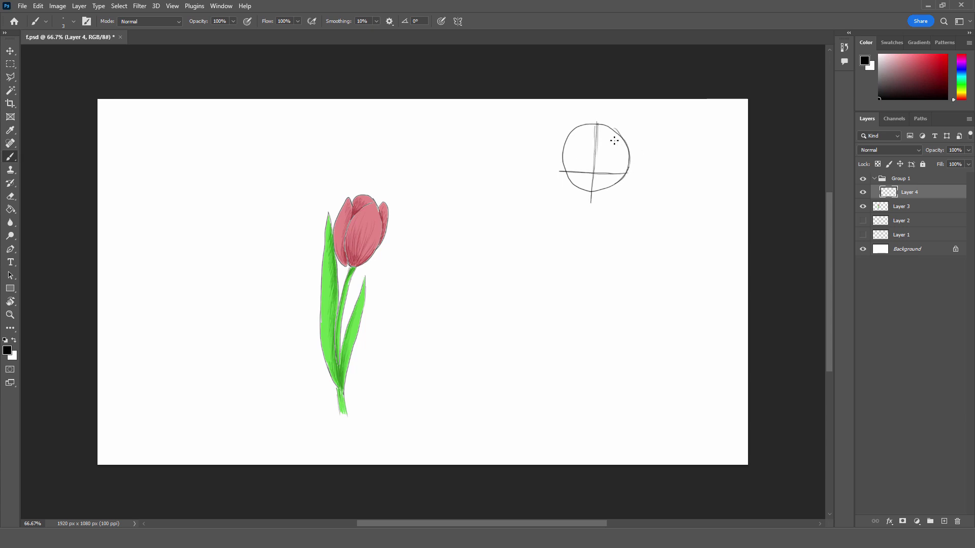
- Add upper and diagonal guide lines inside the circle and fade Layer 4 to 28% opacity
drag(628, 141, 563, 140)
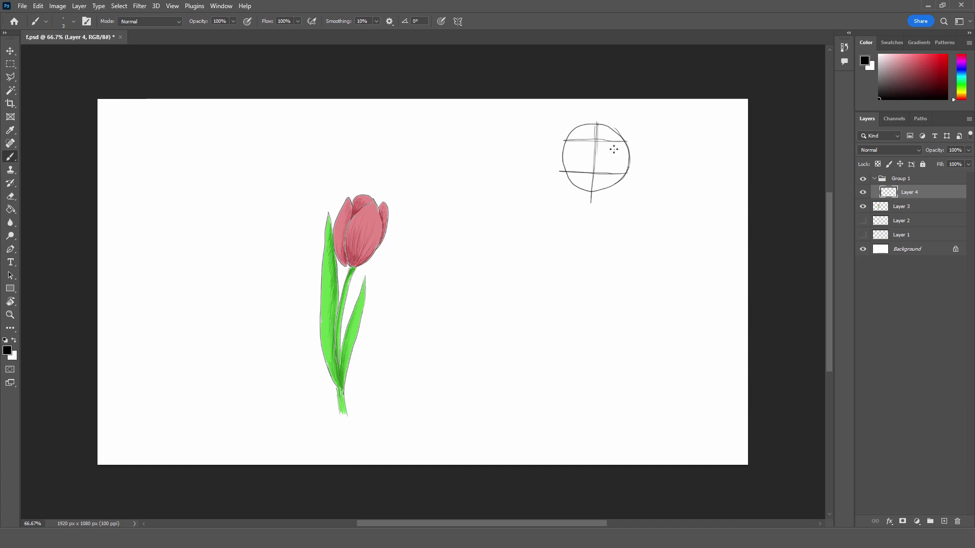
mouse_move(623, 142)
mouse_down()
mouse_move(596, 171)
mouse_move(564, 141)
mouse_up()
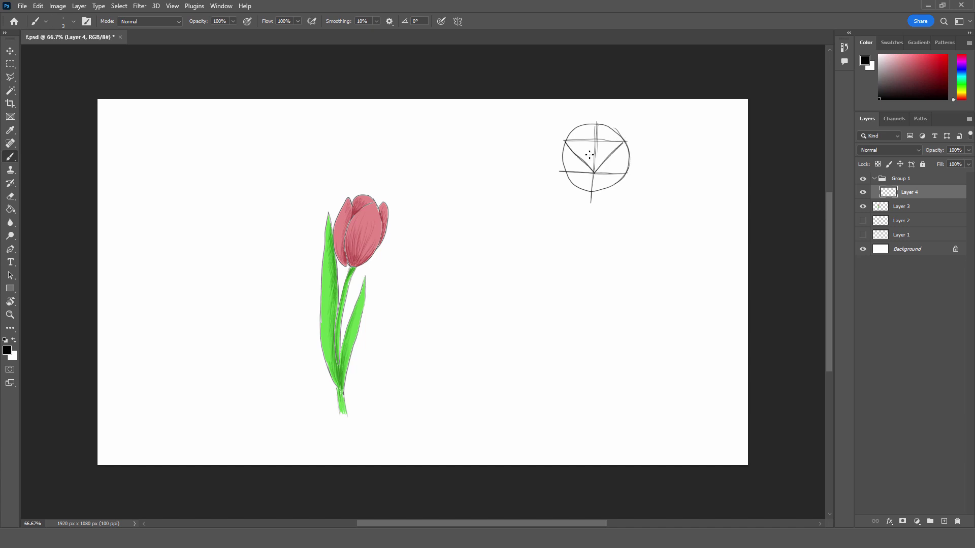
click(968, 150)
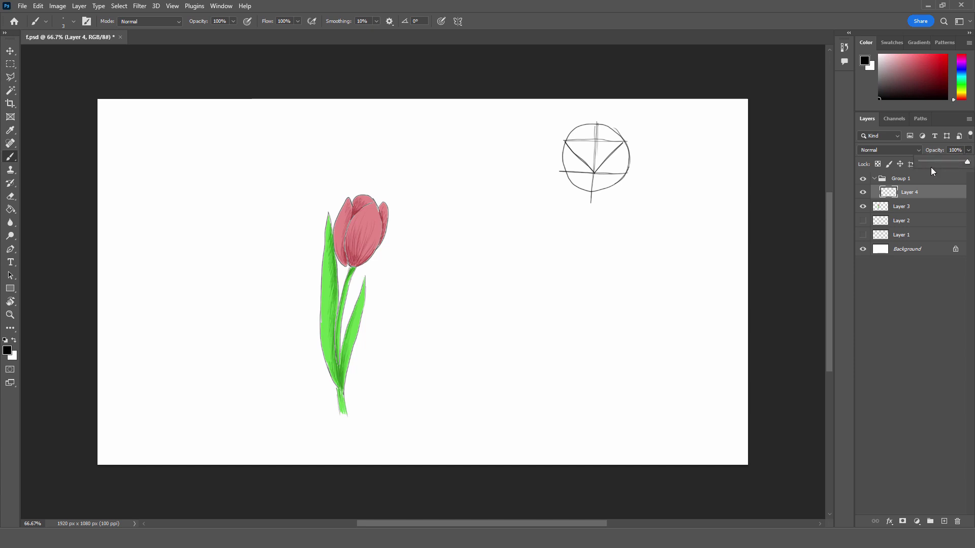
click(934, 162)
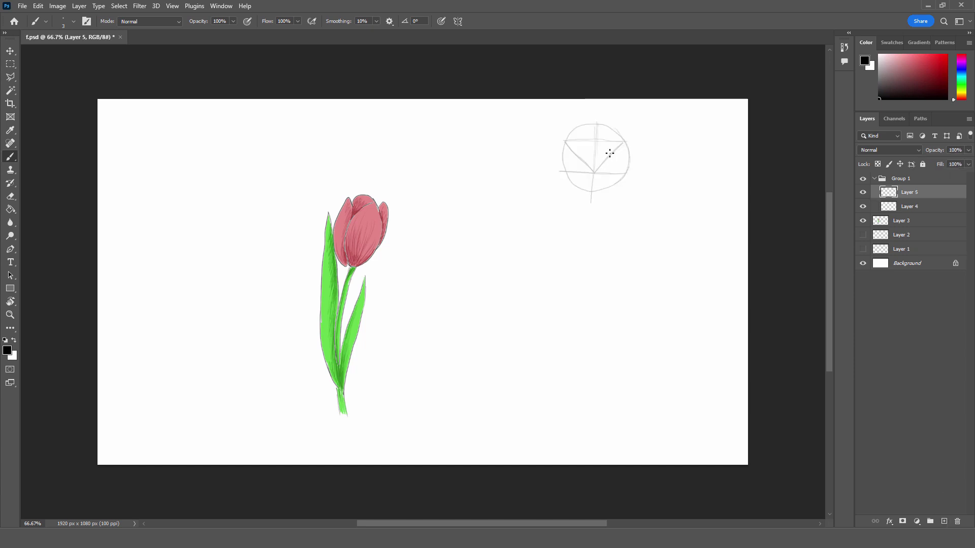
- On Layer 5, draw a pointed lobed leaf with a stem over the circle and an oval below
mouse_move(595, 172)
mouse_down()
mouse_move(596, 200)
mouse_move(628, 168)
mouse_up()
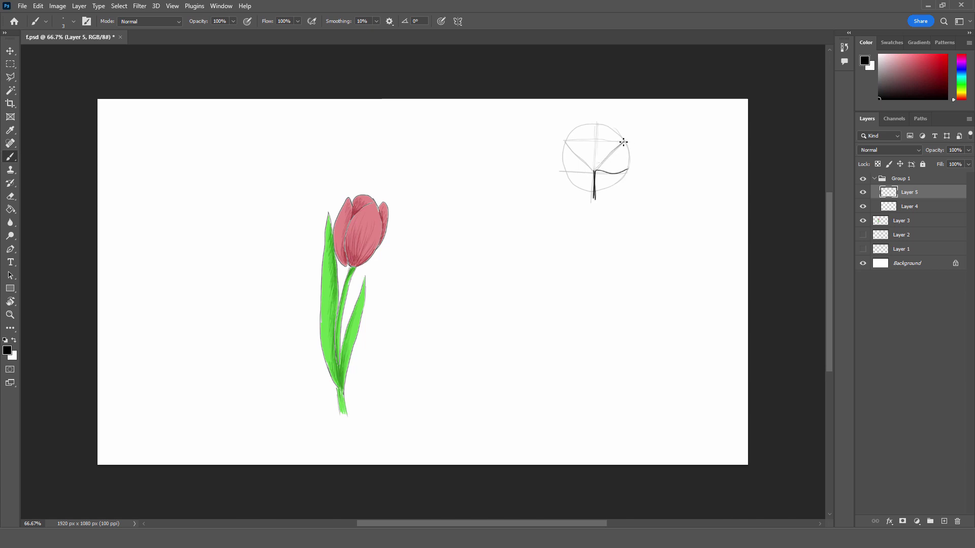
mouse_move(623, 142)
mouse_down()
mouse_move(591, 170)
mouse_move(569, 141)
mouse_move(596, 124)
mouse_up()
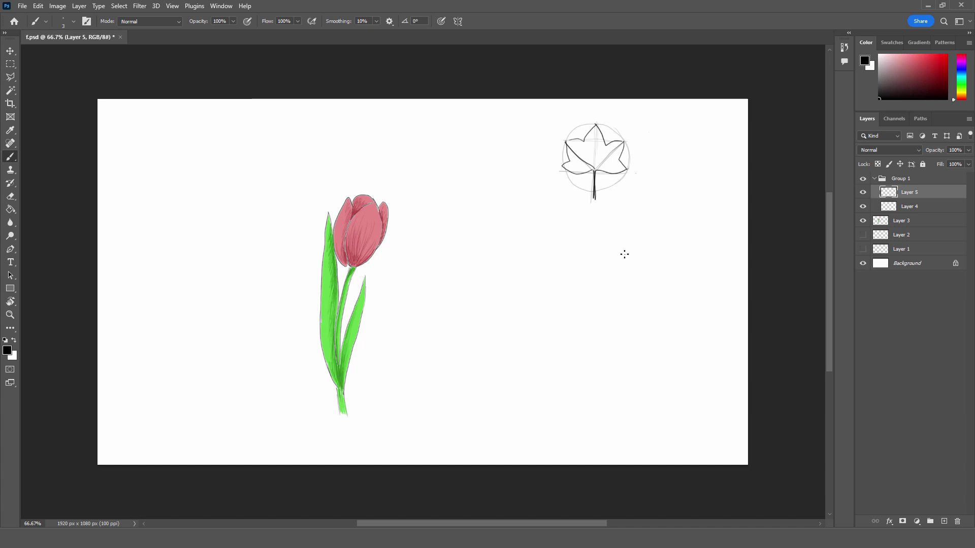
drag(607, 257, 592, 212)
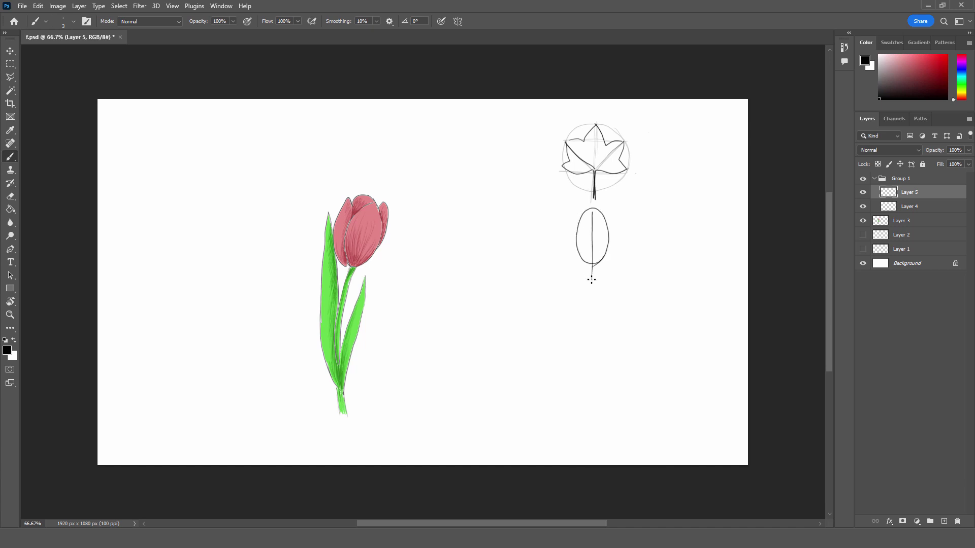
- Fade Layer 5 to 38% opacity and draw a scalloped edge along the oval's right side
click(968, 150)
drag(946, 165, 942, 166)
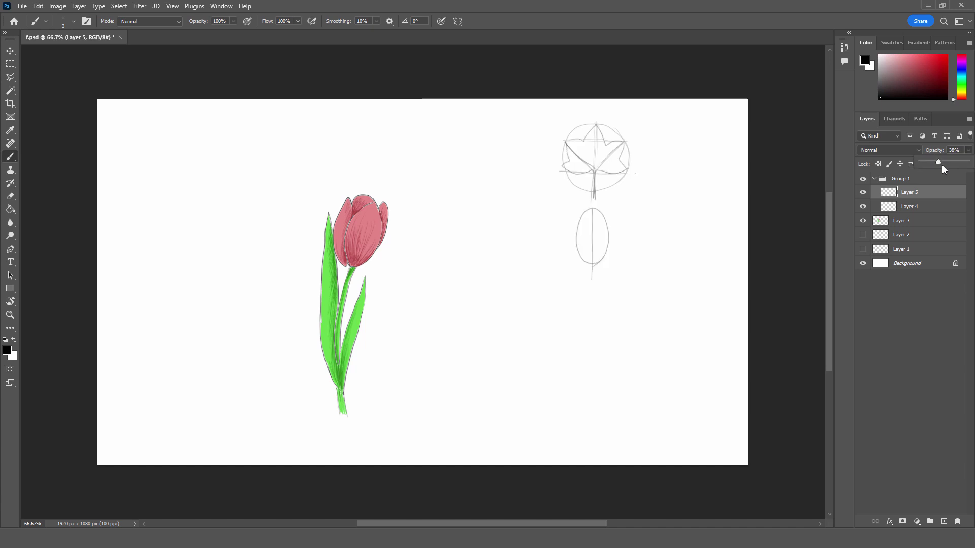
click(590, 218)
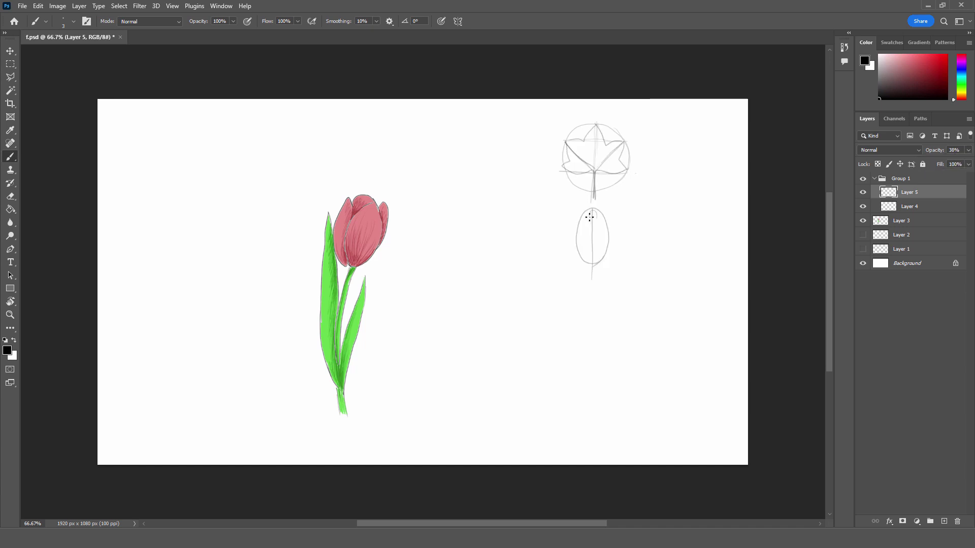
drag(602, 238, 592, 262)
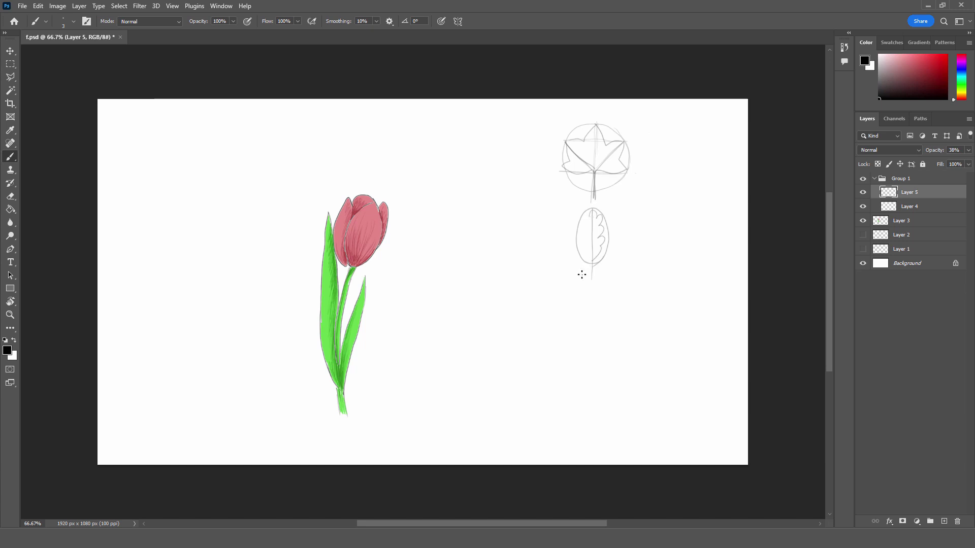
click(944, 521)
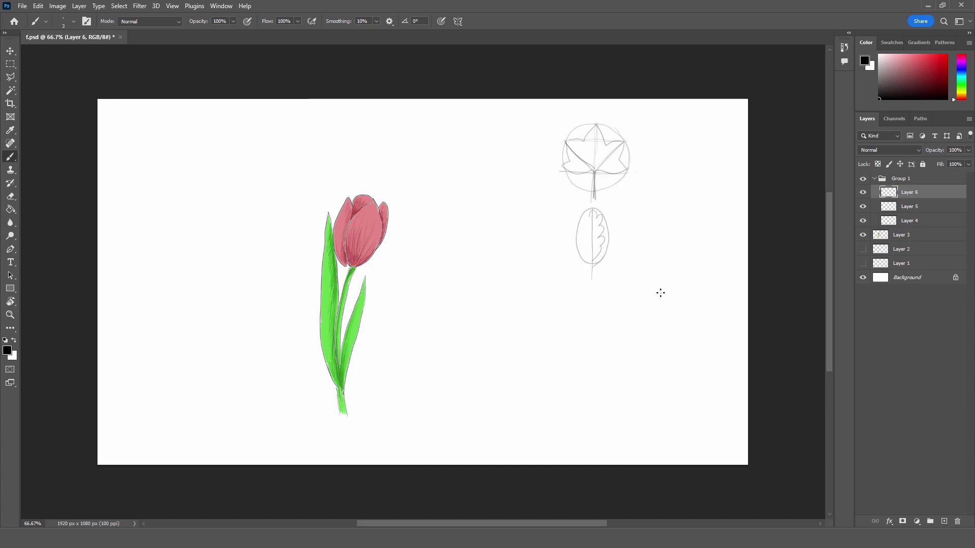
- Undo the extra layer and stroke, then on Layer 6 draw the scalloped oval leaf with a midrib
key(ctrl+z)
key(ctrl+z)
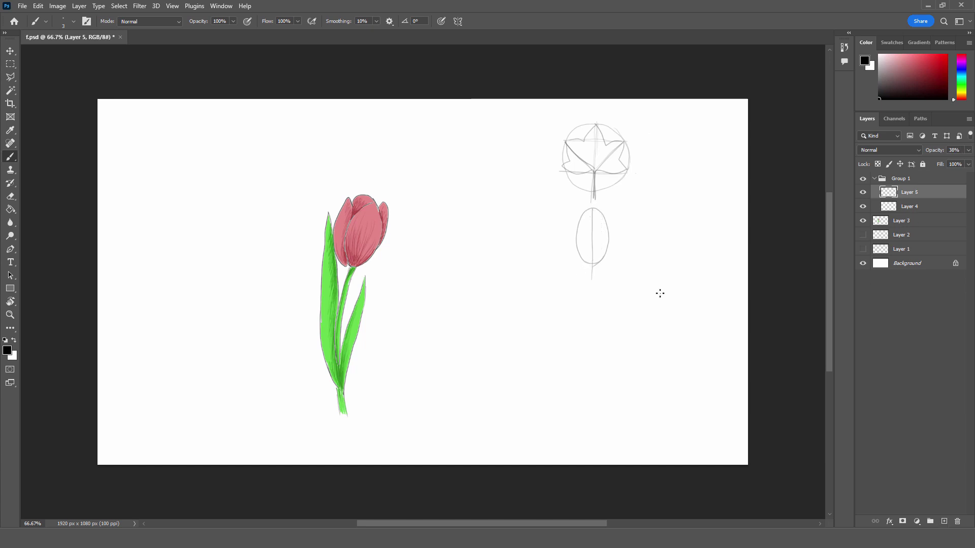
click(944, 521)
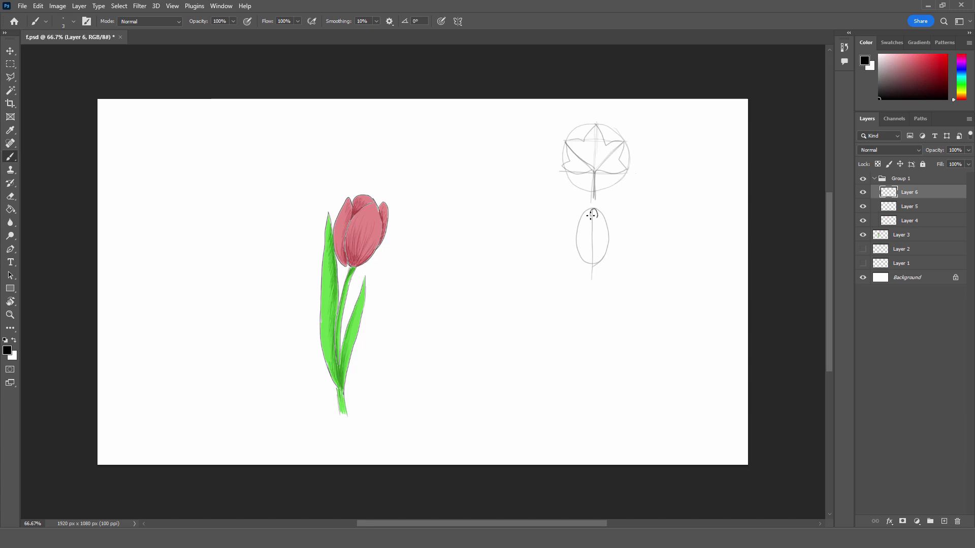
drag(591, 216, 592, 263)
drag(592, 210, 592, 256)
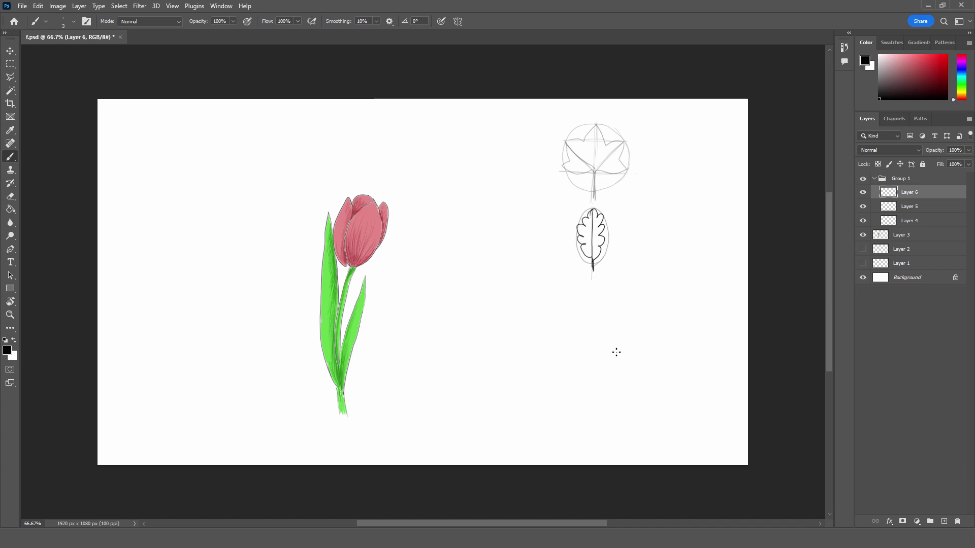
- Draw a circle split by a diagonal spoke below the leaf and fade Layer 6 to 42%
mouse_move(631, 333)
mouse_down()
mouse_move(630, 305)
mouse_move(596, 355)
mouse_up()
mouse_move(629, 314)
mouse_down()
mouse_move(573, 329)
mouse_move(625, 343)
mouse_up()
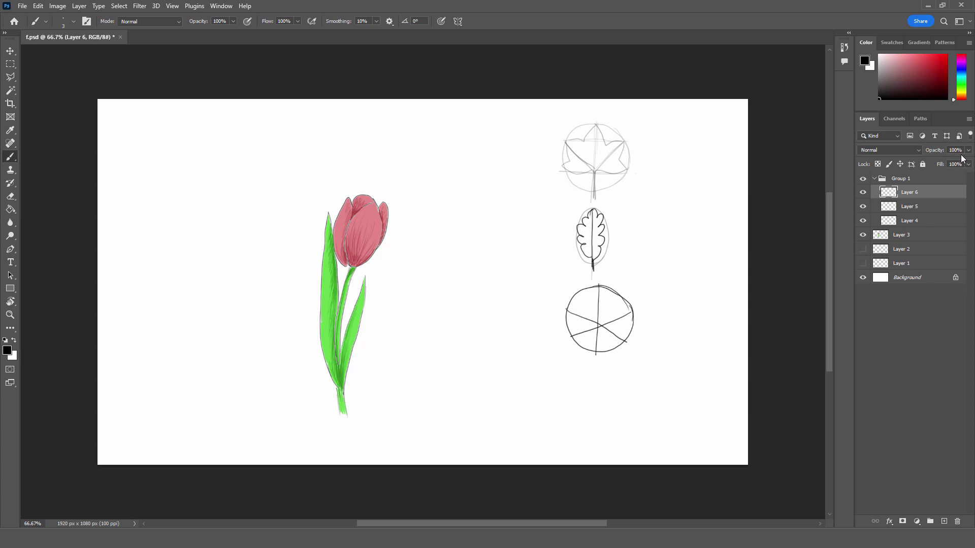
drag(968, 150, 940, 173)
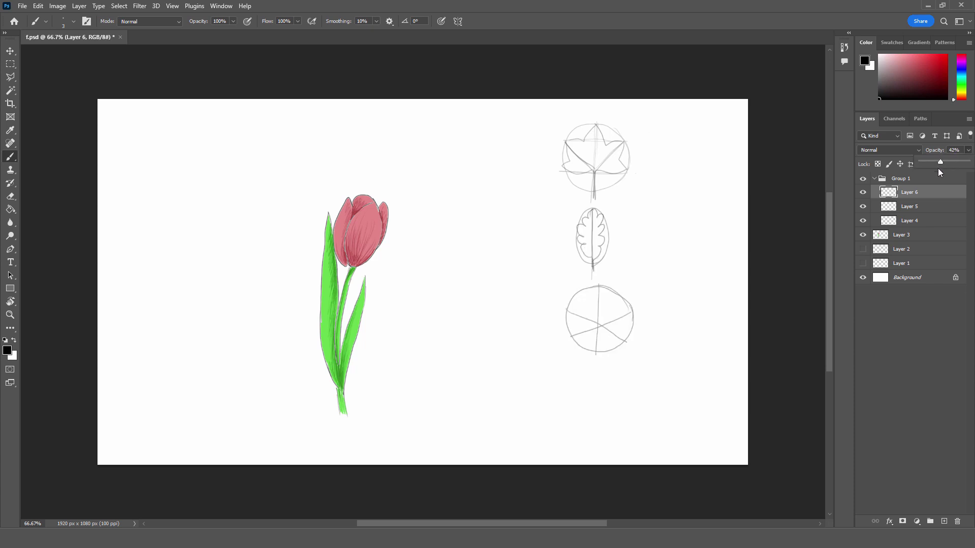
click(599, 314)
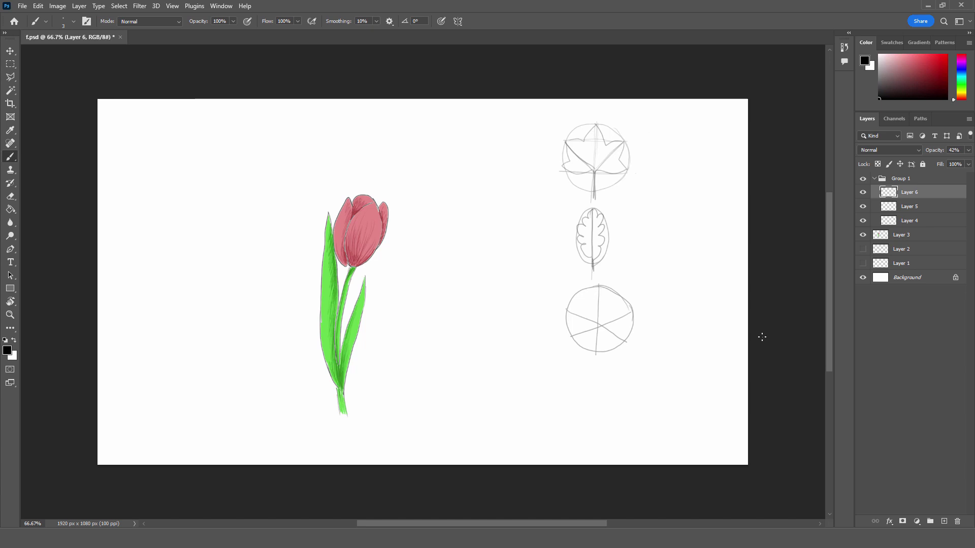
- On Layer 7, sketch small leaves in the bottom circle and a stemmed triangle beneath, faded to 30%
click(944, 522)
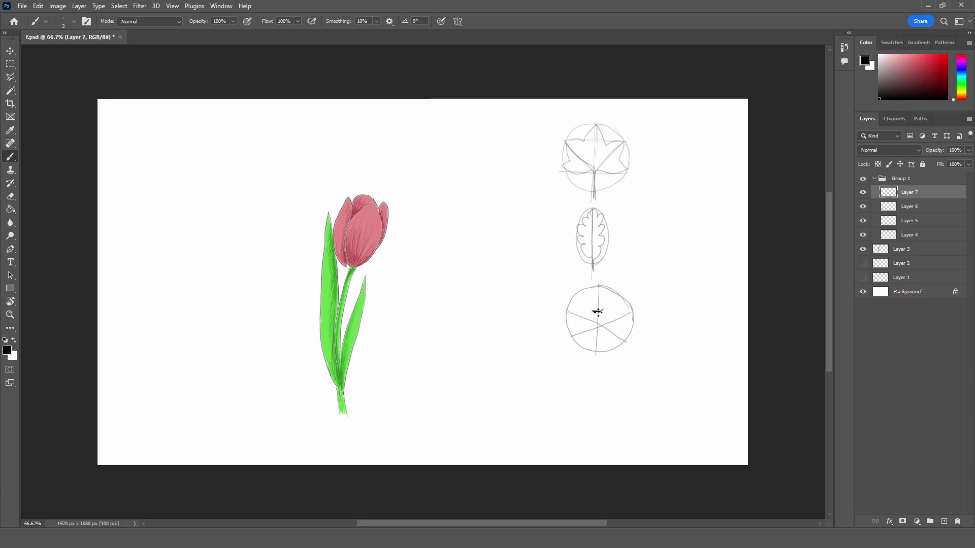
mouse_move(597, 286)
mouse_down()
mouse_move(594, 311)
mouse_move(631, 312)
mouse_move(627, 349)
mouse_move(568, 341)
mouse_up()
drag(568, 341, 584, 318)
drag(584, 317, 568, 307)
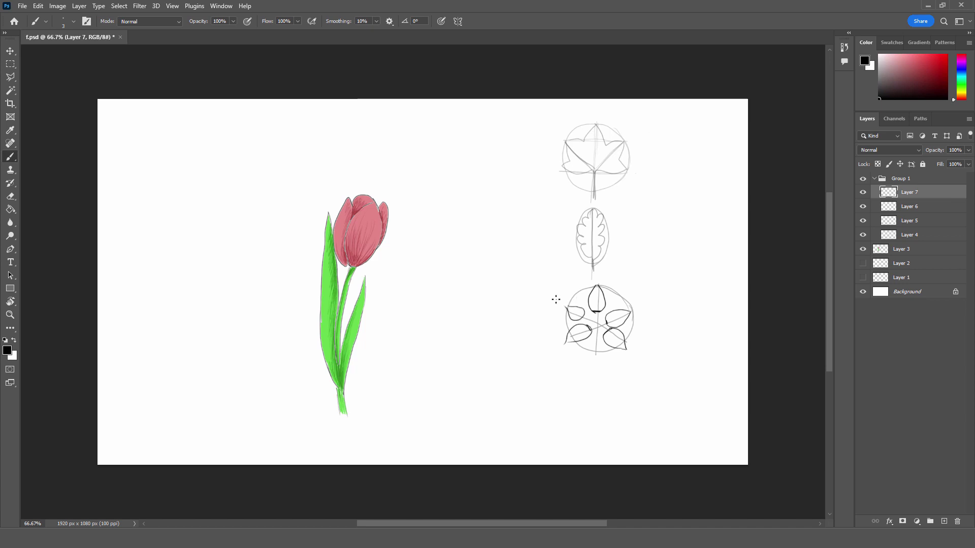
mouse_move(595, 370)
mouse_down()
mouse_move(565, 422)
mouse_move(619, 422)
mouse_move(561, 424)
mouse_up()
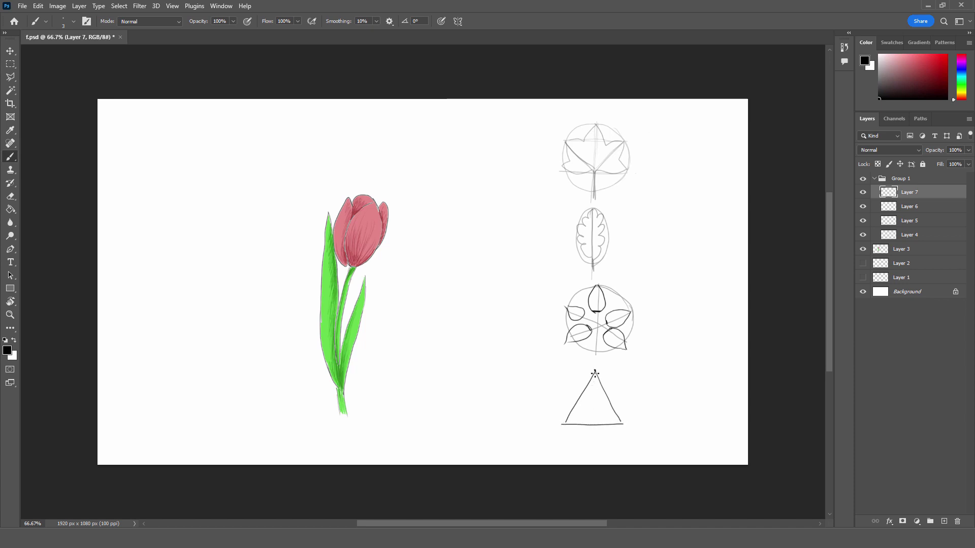
drag(595, 372, 597, 440)
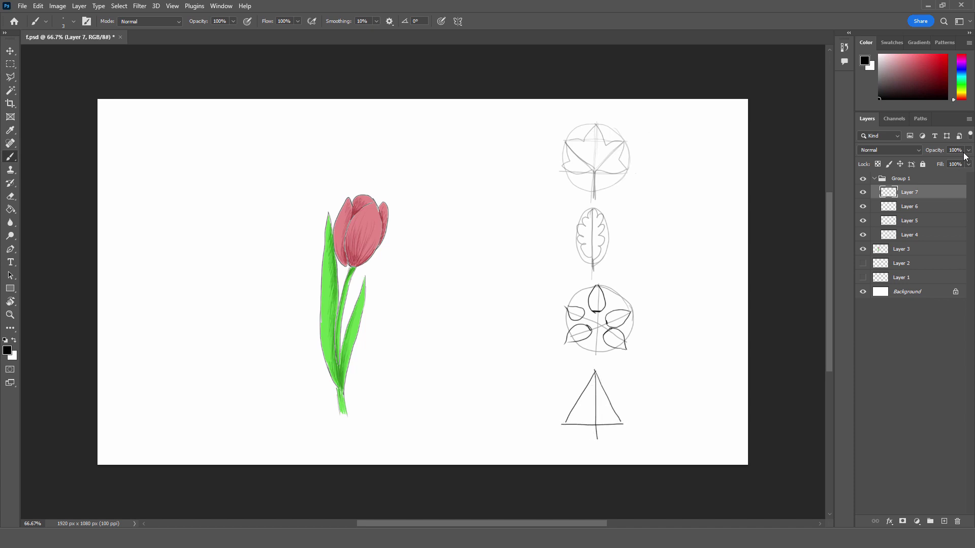
click(934, 162)
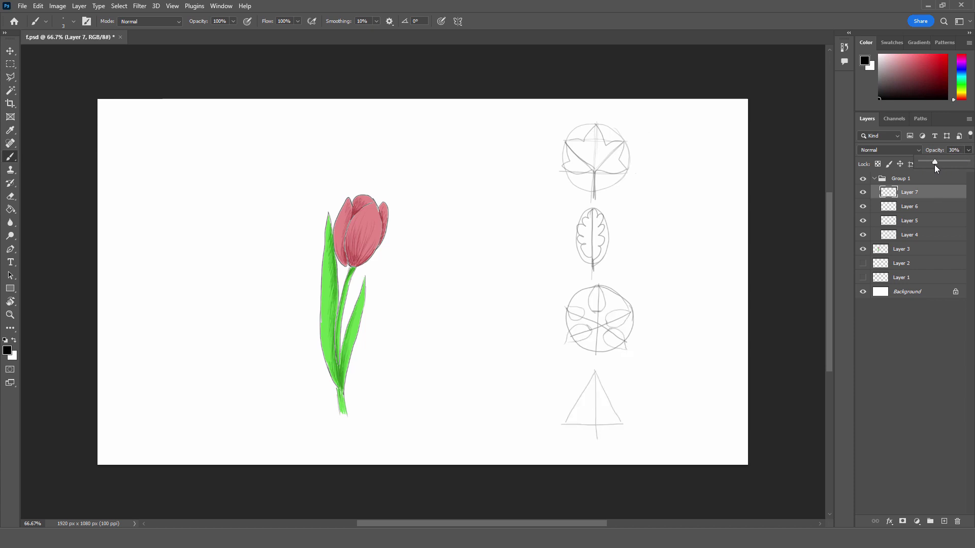
- On Layer 8, outline a pointed leaf with a midrib over the triangle and collapse the sketch group
click(943, 522)
drag(599, 420, 595, 372)
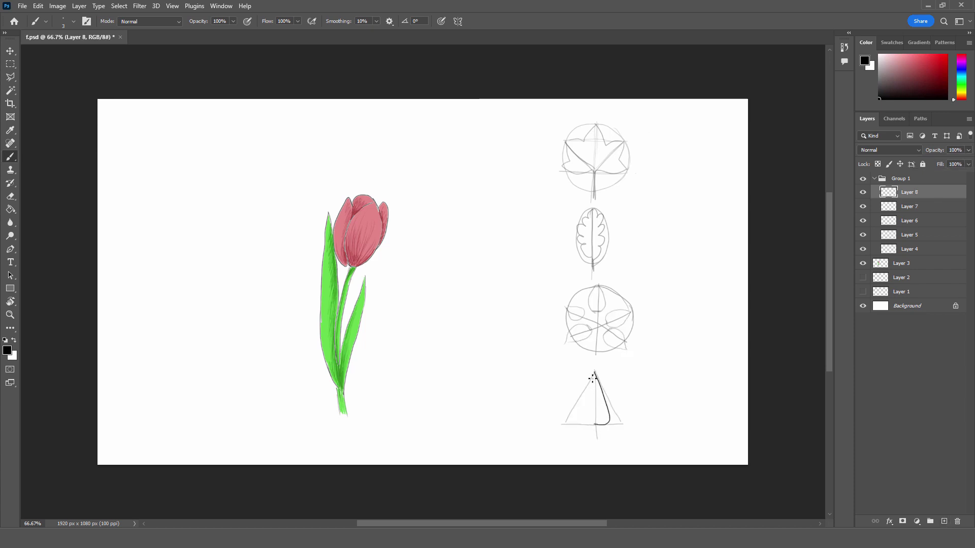
drag(594, 425, 597, 356)
drag(595, 422, 596, 375)
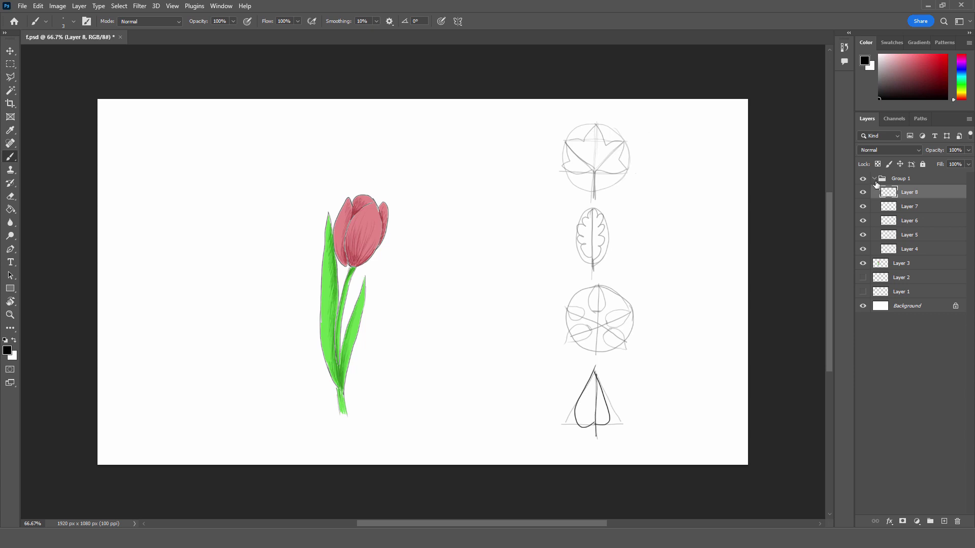
click(874, 180)
- Add Layer 9, fade the sketch group to 40% opacity and zoom to 200% on the leaf
click(943, 519)
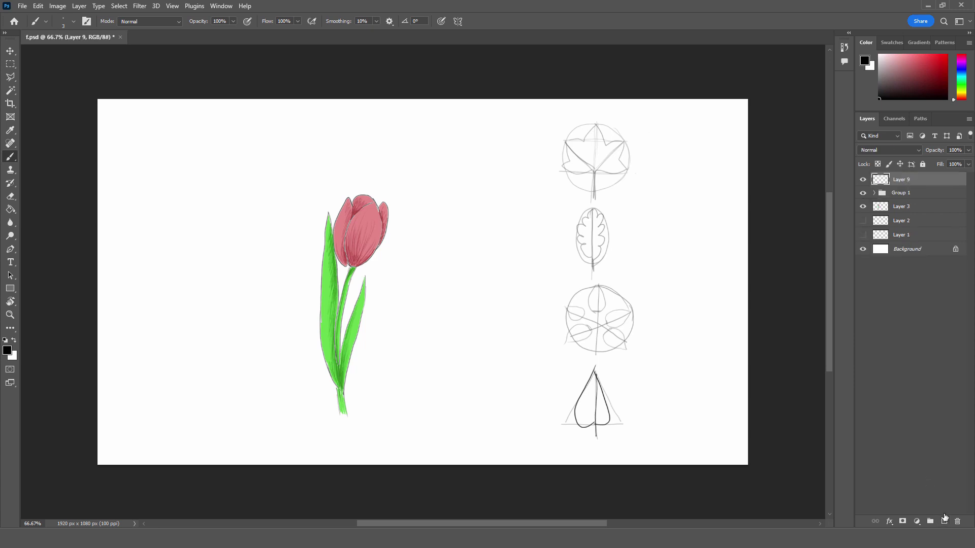
click(901, 193)
click(968, 149)
drag(968, 161, 935, 179)
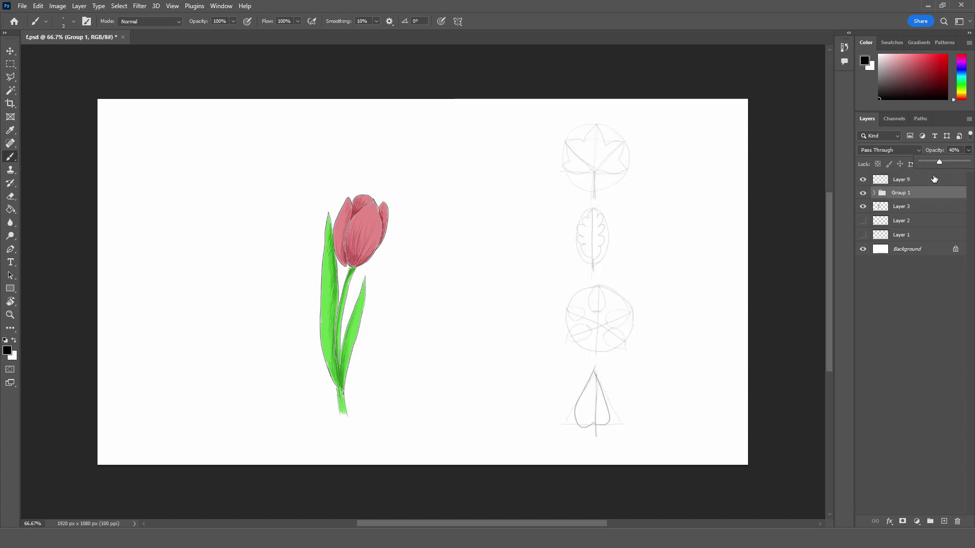
key(ctrl+KP_Add)
drag(577, 523, 615, 524)
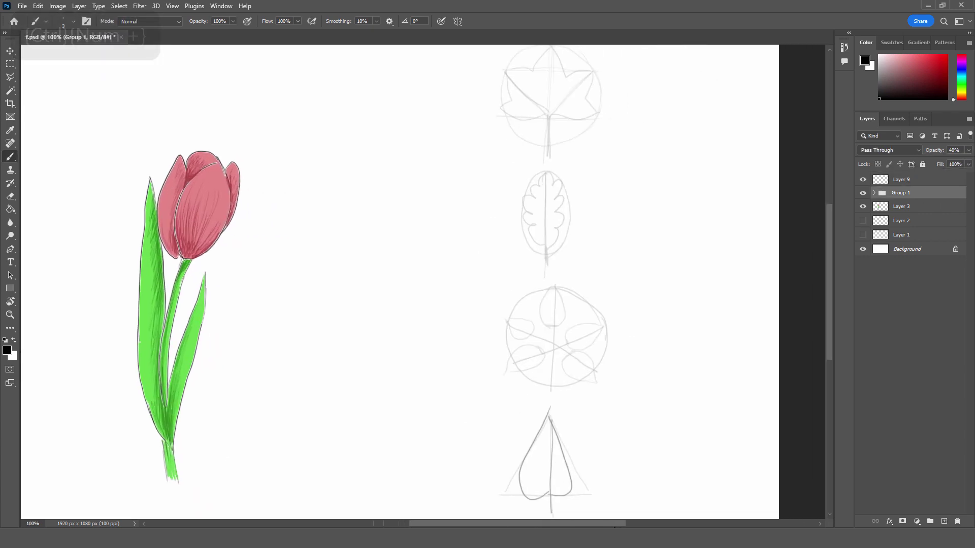
key(ctrl+KP_Add)
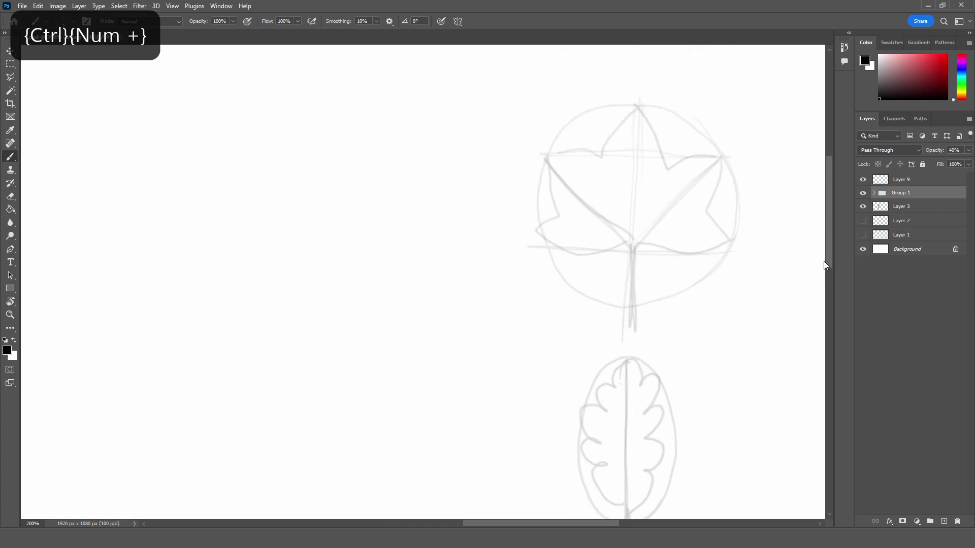
click(902, 180)
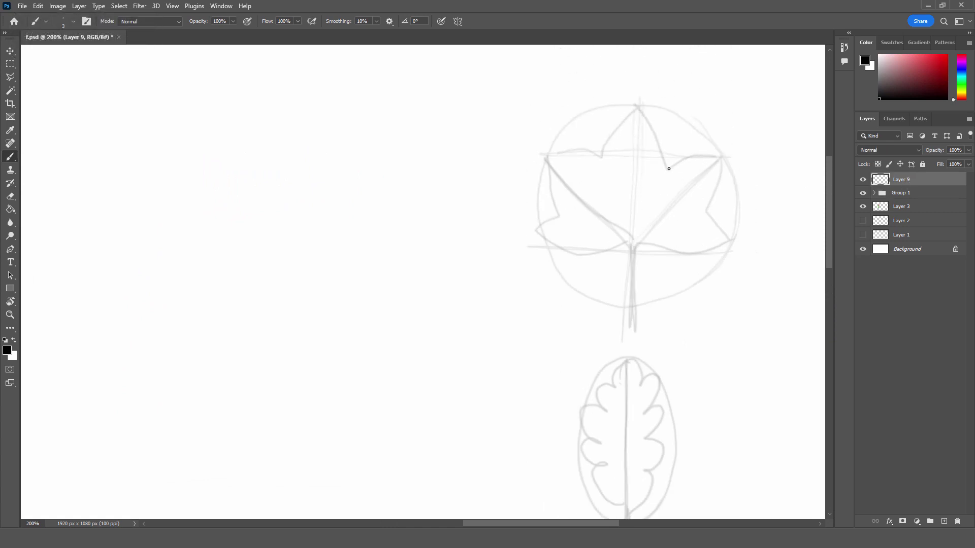
- Ink the maple leaf's jagged serrated outline, pointed lobes and double-line stem in black
drag(668, 168, 721, 157)
mouse_move(721, 158)
mouse_down()
mouse_move(701, 212)
mouse_move(624, 241)
mouse_move(634, 324)
mouse_up()
drag(630, 249, 628, 323)
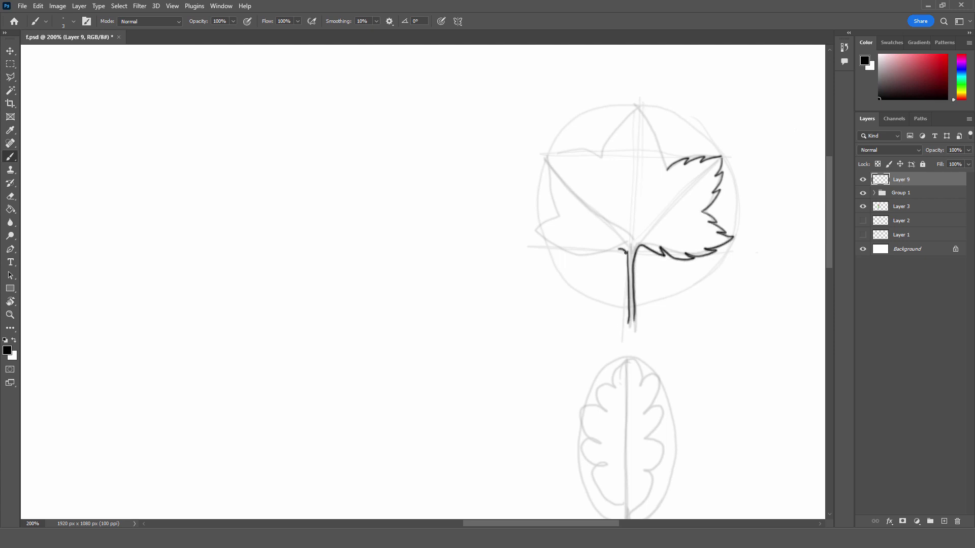
mouse_move(626, 252)
mouse_down()
mouse_move(531, 233)
mouse_move(544, 156)
mouse_up()
mouse_move(607, 134)
mouse_down()
mouse_move(598, 160)
mouse_move(635, 109)
mouse_up()
mouse_move(665, 170)
mouse_down()
mouse_move(640, 109)
mouse_move(633, 242)
mouse_move(719, 153)
mouse_up()
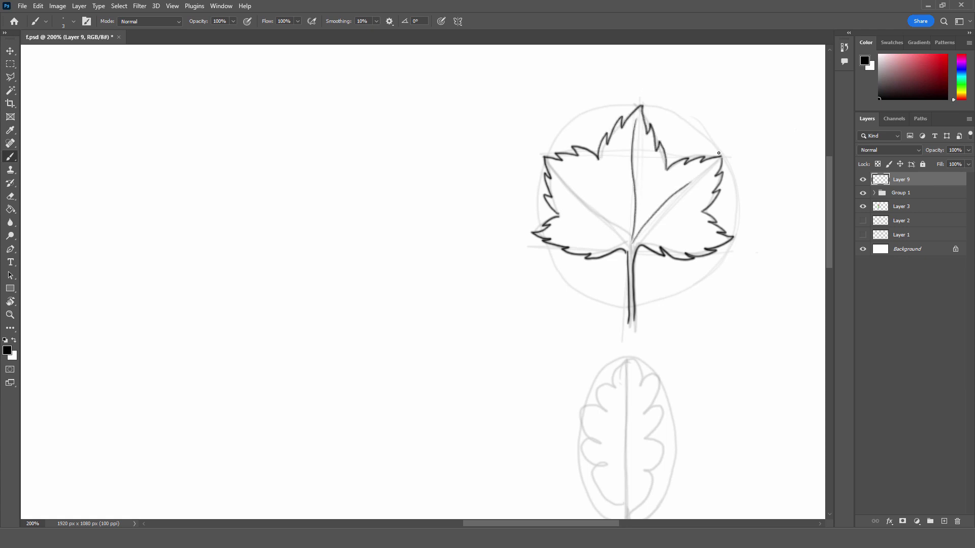
- Draw the maple leaf's main veins from the centre plus small side veins
mouse_move(638, 236)
mouse_down()
mouse_move(699, 234)
mouse_move(563, 176)
mouse_up()
drag(612, 225, 562, 234)
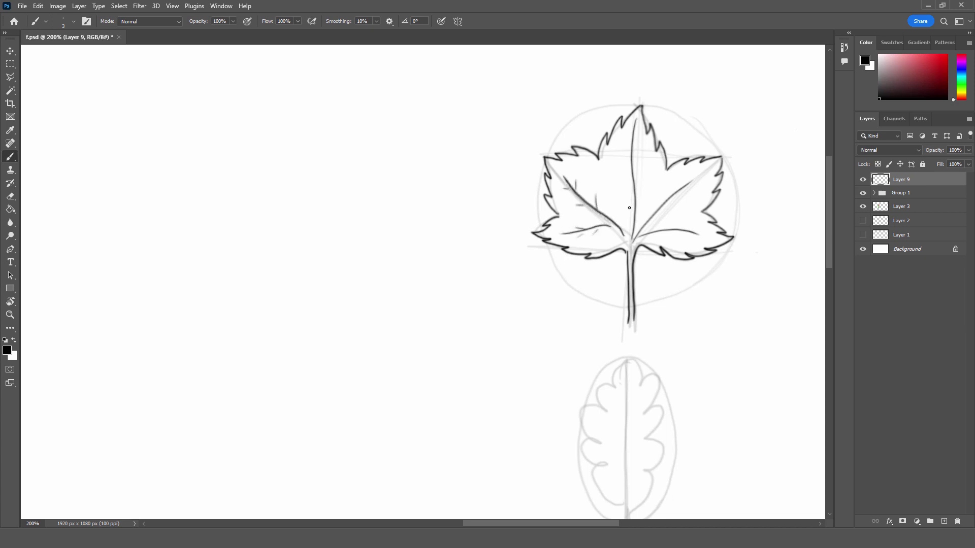
drag(619, 197, 630, 219)
drag(636, 198, 644, 183)
- Ink the oval leaf's scalloped edge, narrow stem, midrib and side veins
scroll(686, 229, down, 1)
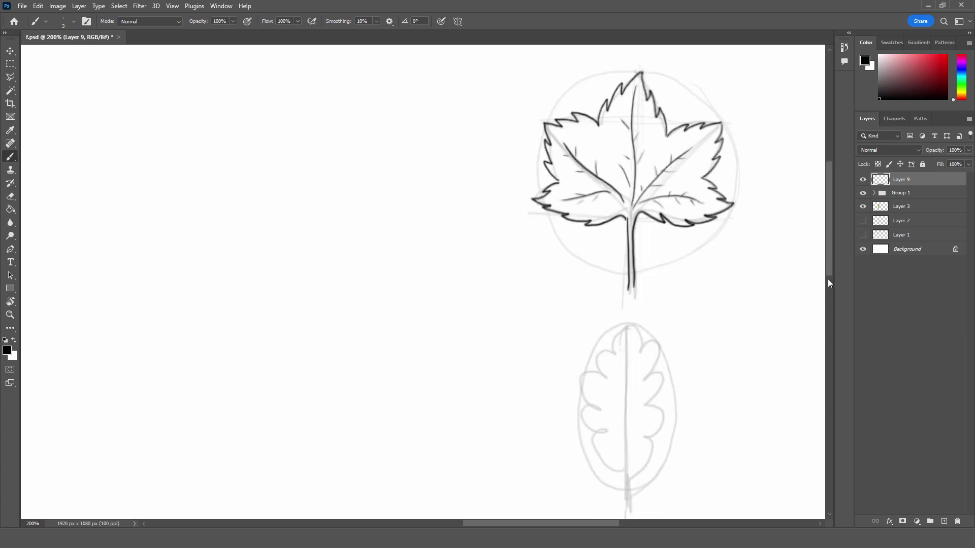
scroll(685, 228, down, 4)
mouse_move(614, 181)
mouse_down()
mouse_move(618, 164)
mouse_move(661, 189)
mouse_move(660, 267)
mouse_move(628, 304)
mouse_up()
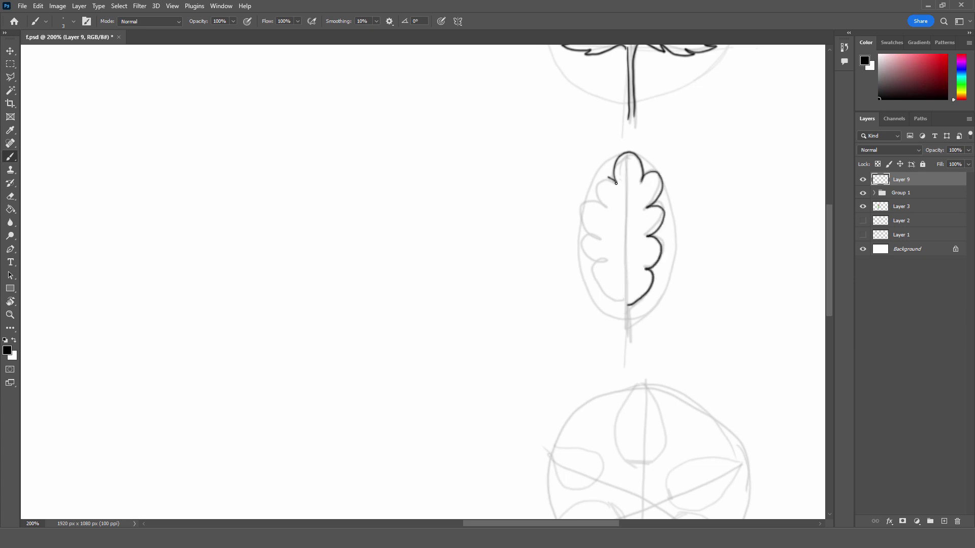
mouse_move(609, 177)
mouse_down()
mouse_move(582, 208)
mouse_move(629, 336)
mouse_up()
drag(625, 334, 621, 297)
mouse_move(629, 157)
mouse_down()
mouse_move(624, 276)
mouse_move(643, 251)
mouse_up()
mouse_move(628, 240)
mouse_down()
mouse_move(644, 224)
mouse_move(645, 194)
mouse_move(606, 193)
mouse_move(604, 226)
mouse_up()
drag(625, 258, 605, 249)
- Ink the compound leaf's central stem, top leaflet and first branch, then save the file
scroll(823, 302, down, 4)
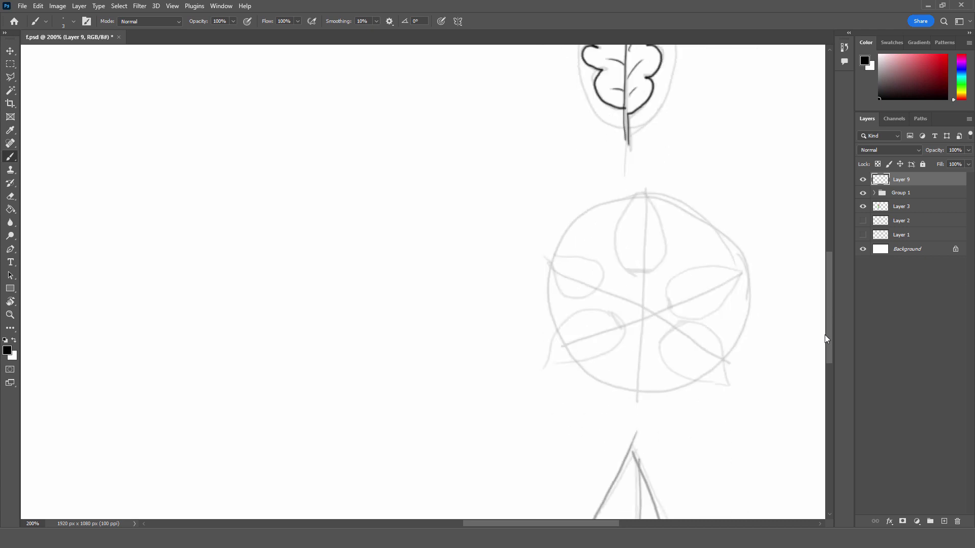
scroll(642, 298, down, 2)
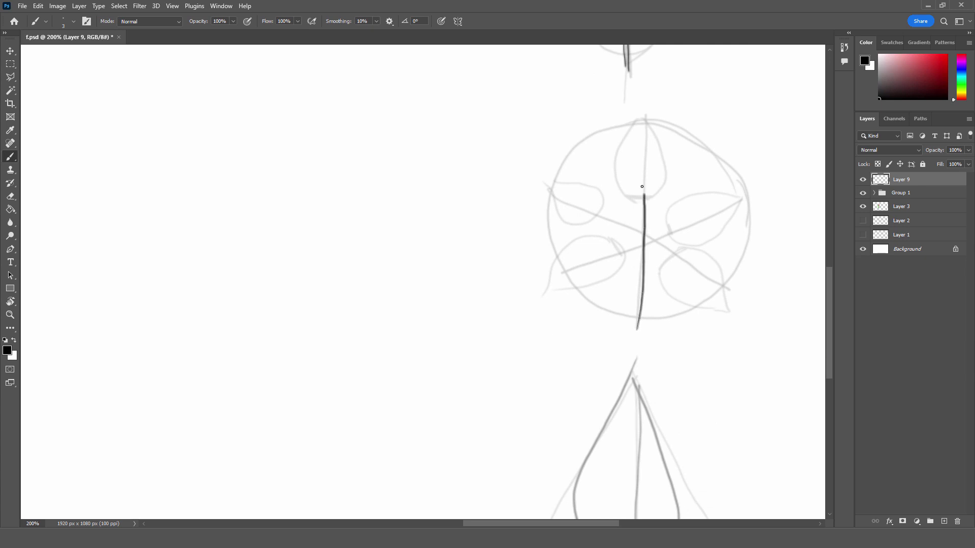
drag(636, 330, 644, 143)
drag(643, 196, 643, 197)
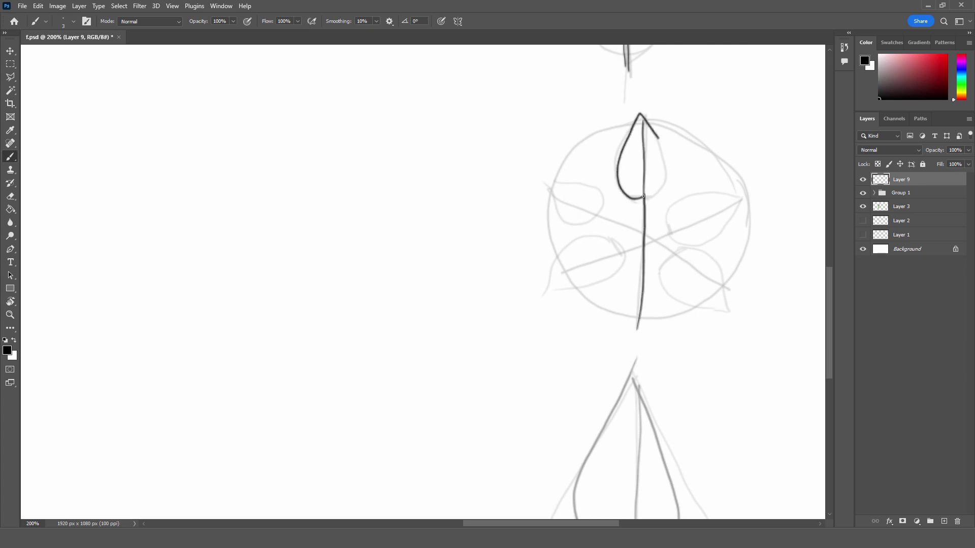
drag(643, 246, 719, 208)
key(ctrl+s)
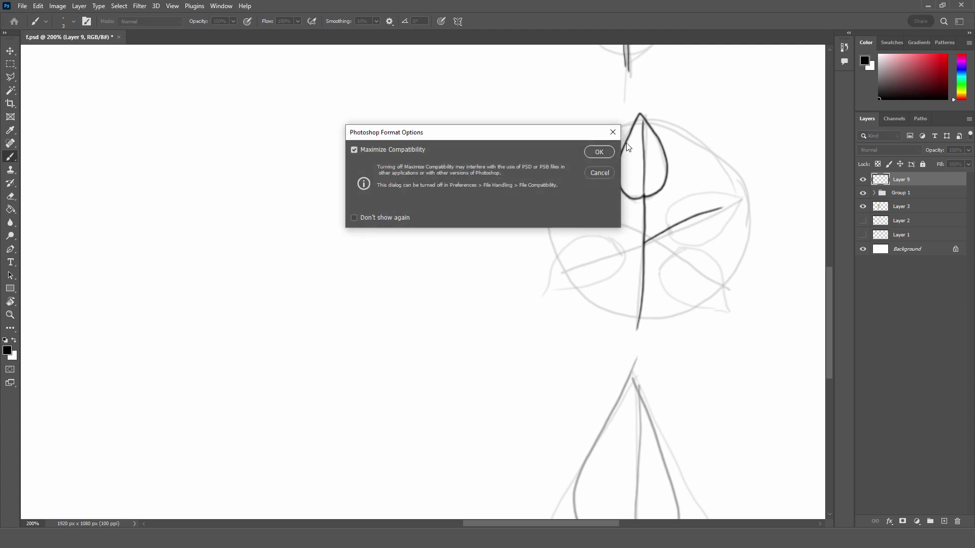
key(Return)
- Redo the upper-right branch and ink the other three branches with their leaflet outlines
key(ctrl+z)
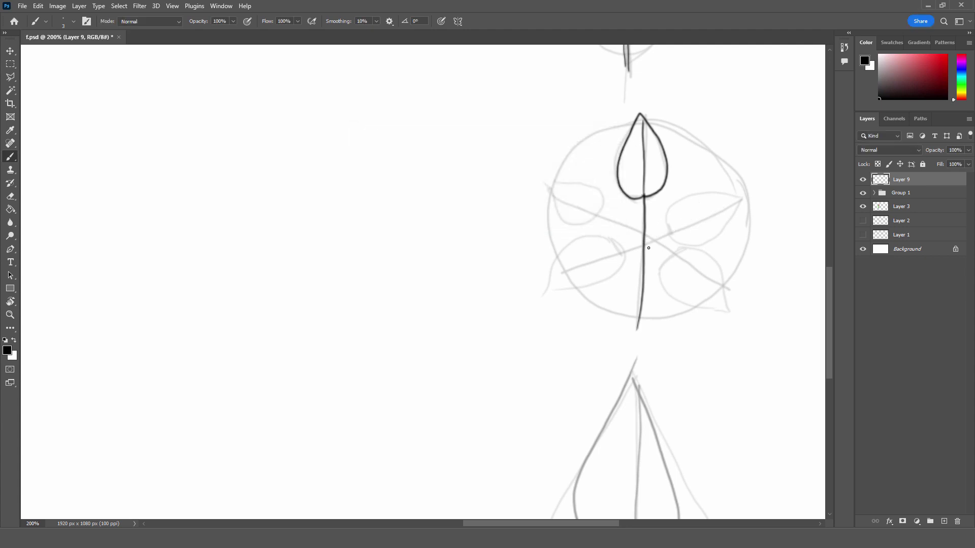
drag(646, 244, 727, 205)
drag(647, 241, 707, 285)
drag(644, 242, 569, 200)
mouse_move(643, 244)
mouse_down()
mouse_move(568, 272)
mouse_move(617, 254)
mouse_move(546, 293)
mouse_up()
drag(617, 253, 544, 293)
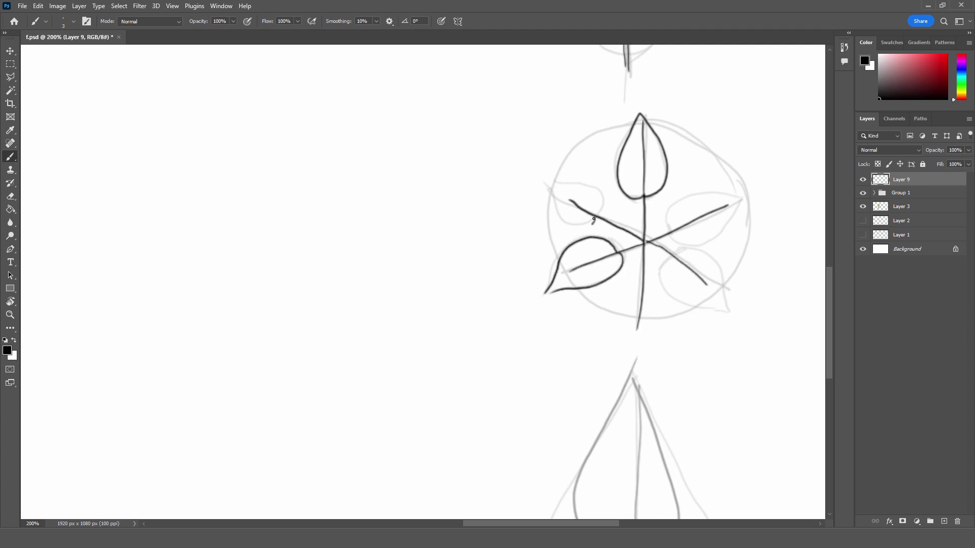
mouse_move(593, 220)
mouse_down()
mouse_move(549, 193)
mouse_move(569, 185)
mouse_move(540, 181)
mouse_up()
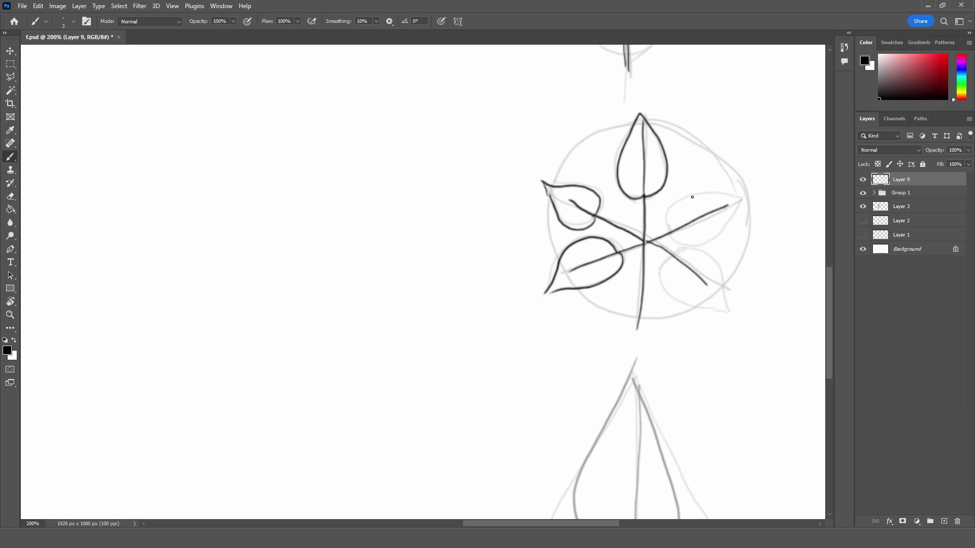
mouse_move(671, 232)
mouse_down()
mouse_move(744, 192)
mouse_move(672, 239)
mouse_move(678, 260)
mouse_move(733, 311)
mouse_move(663, 275)
mouse_move(679, 258)
mouse_up()
- Ink the heart-shaped leaf's stem and a short stroke at its tip
scroll(827, 373, down, 3)
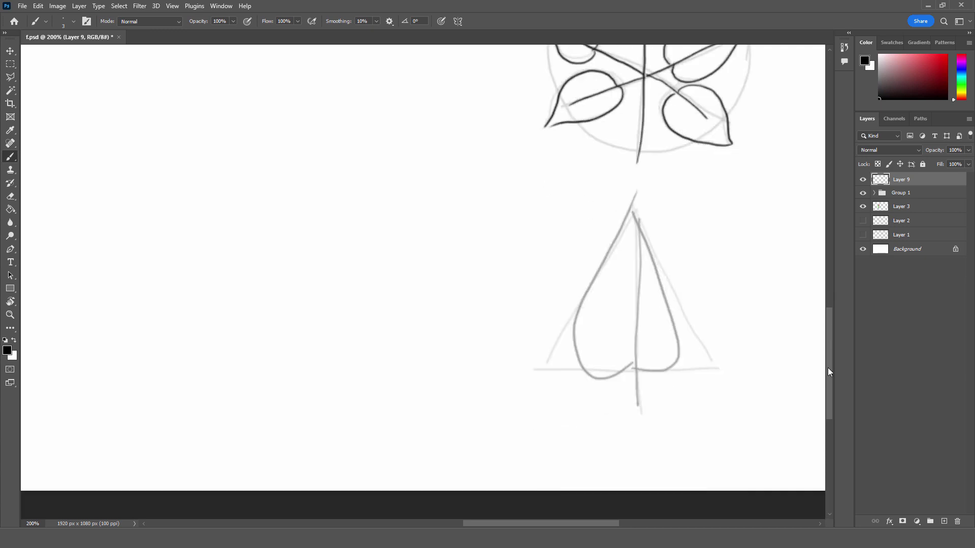
scroll(828, 372, down, 1)
drag(633, 336, 631, 382)
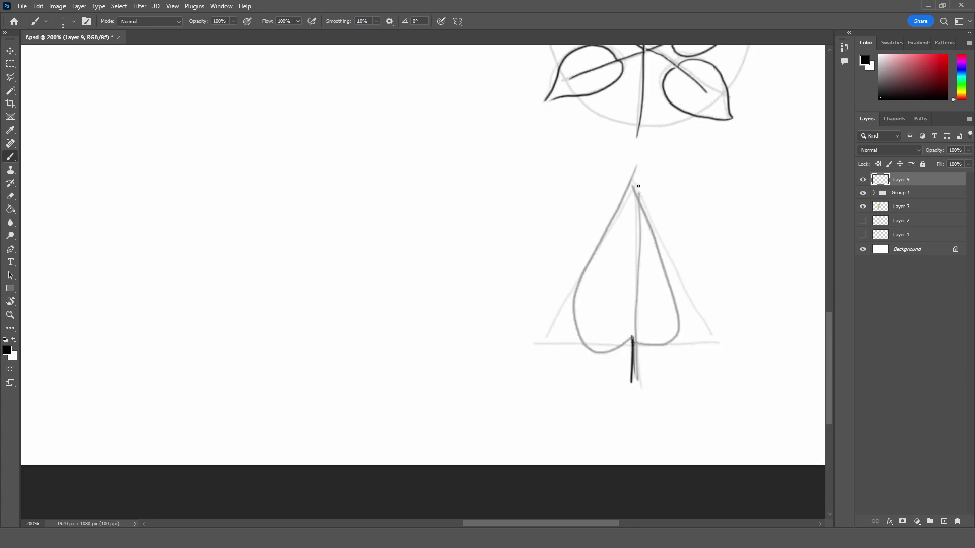
drag(635, 177, 639, 202)
- Lower Group 1's opacity so the construction sketches turn faint, then reselect Layer 9
click(914, 193)
drag(937, 169, 927, 166)
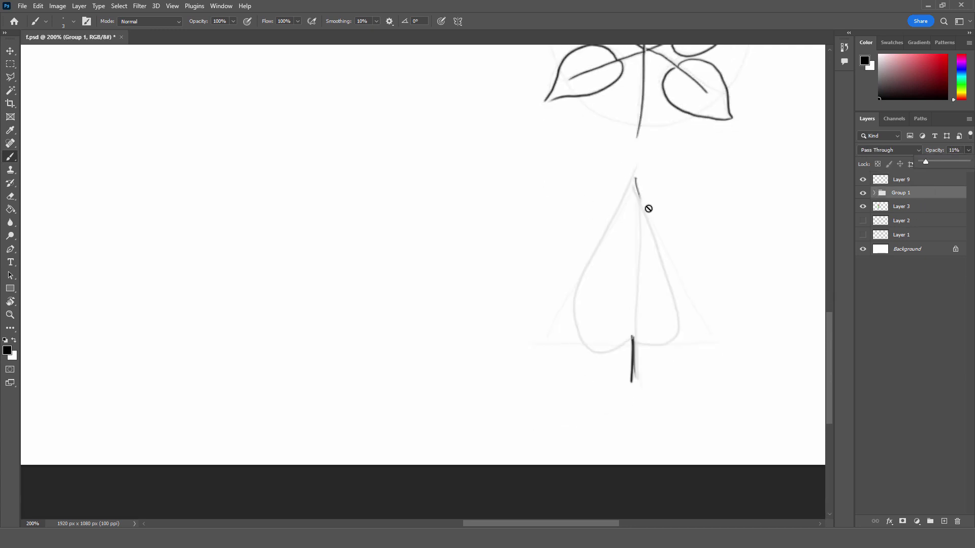
click(901, 179)
- Ink the heart leaf's right edge, midrib and side veins on both halves
mouse_move(636, 178)
mouse_down()
mouse_move(685, 306)
mouse_move(641, 347)
mouse_move(577, 349)
mouse_move(572, 325)
mouse_move(634, 176)
mouse_up()
drag(631, 338, 629, 210)
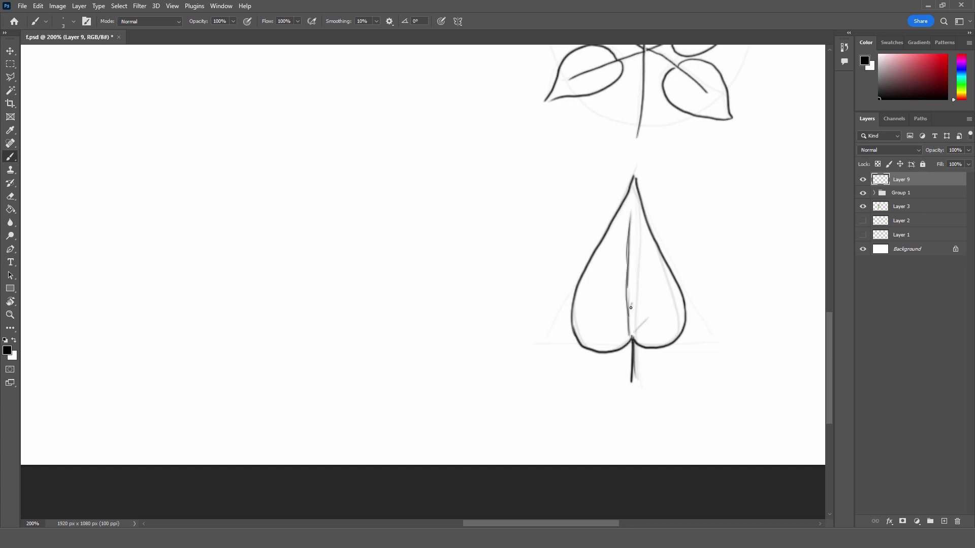
mouse_move(631, 336)
mouse_down()
mouse_move(600, 294)
mouse_move(615, 278)
mouse_up()
drag(634, 334, 650, 307)
- Switch to the Eraser and set its size to 7 px
key(e)
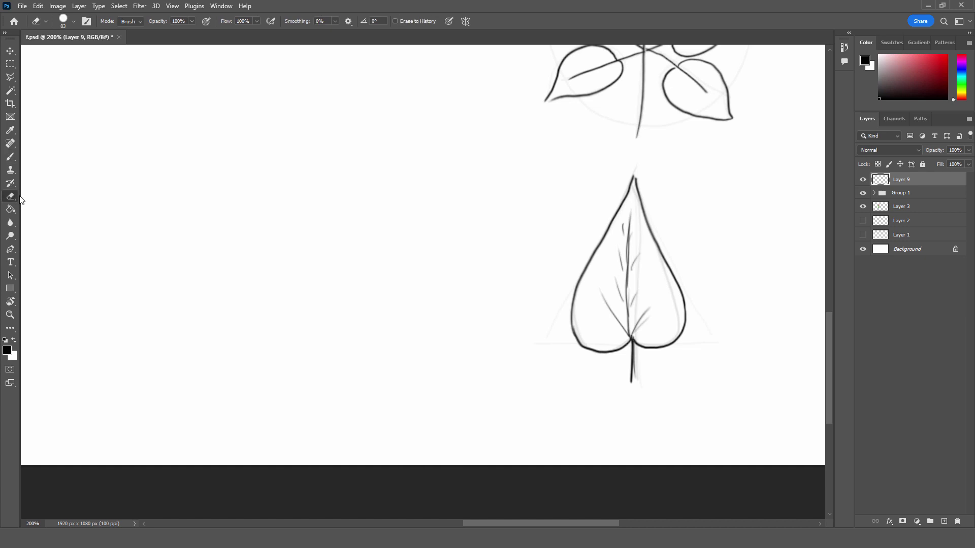
right_click(682, 253)
text(7)
key(Return)
- Choose dark green and fill the heart-shaped leaf with the Paint Bucket
click(7, 350)
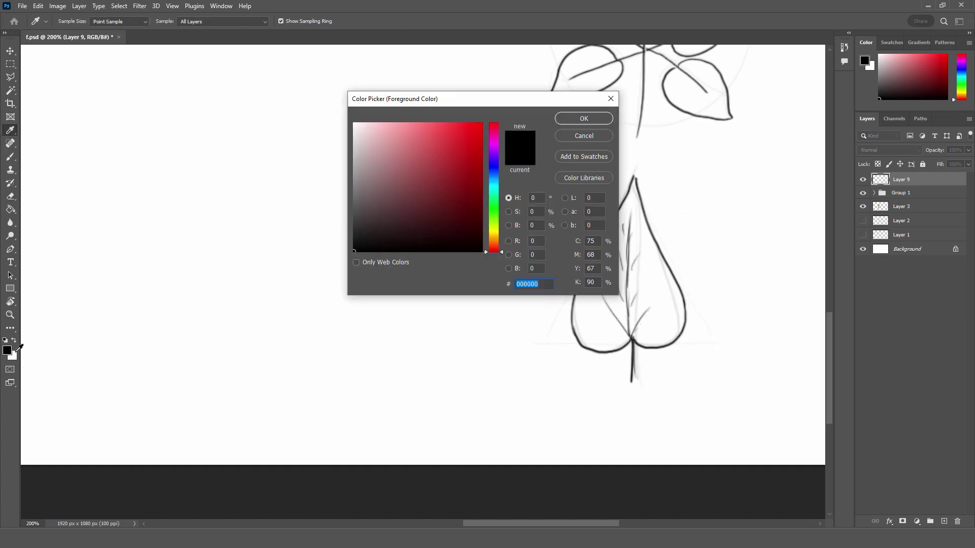
drag(494, 215, 494, 210)
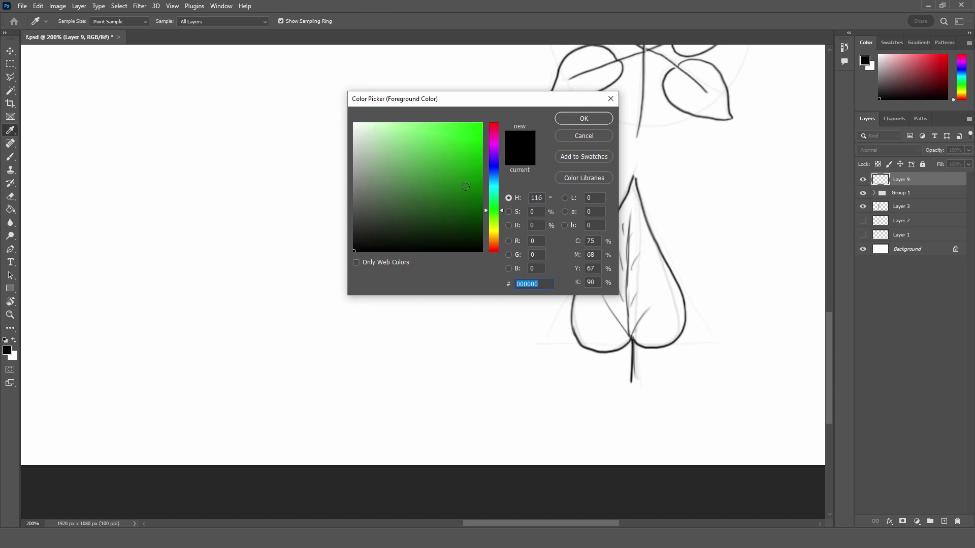
click(464, 194)
click(584, 118)
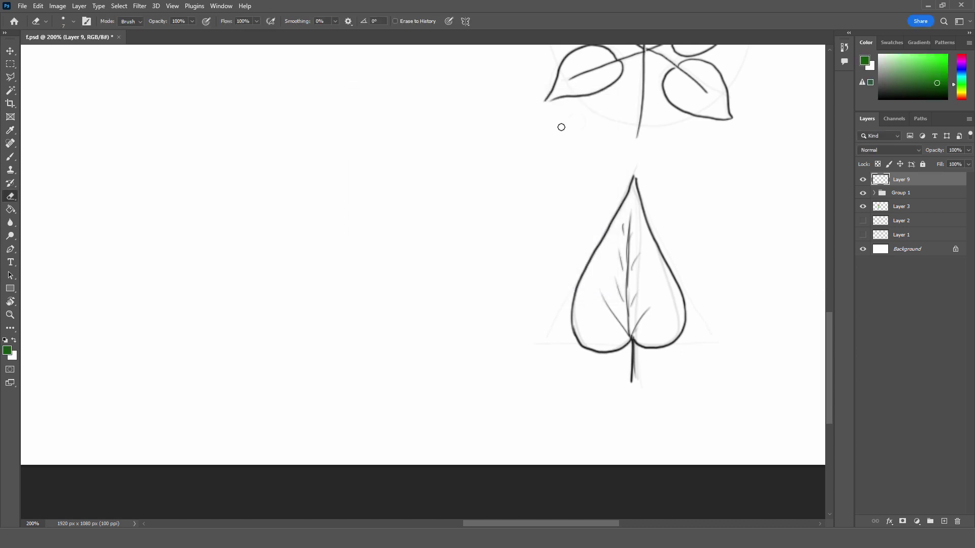
click(10, 209)
click(660, 300)
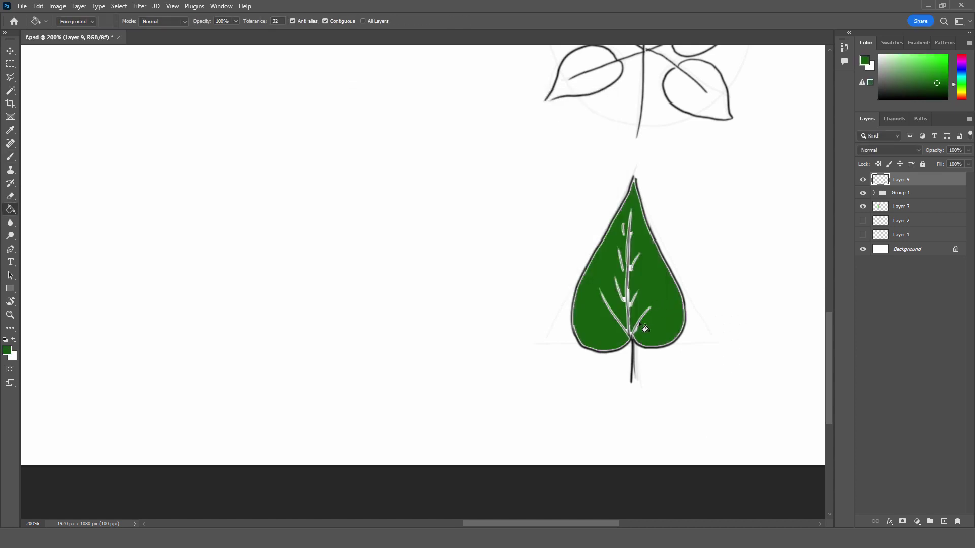
- Zoom out and fill the compound leaf's four leaflets with a lighter green
key(ctrl+KP_Subtract)
key(ctrl+KP_Subtract)
key(ctrl+KP_Subtract)
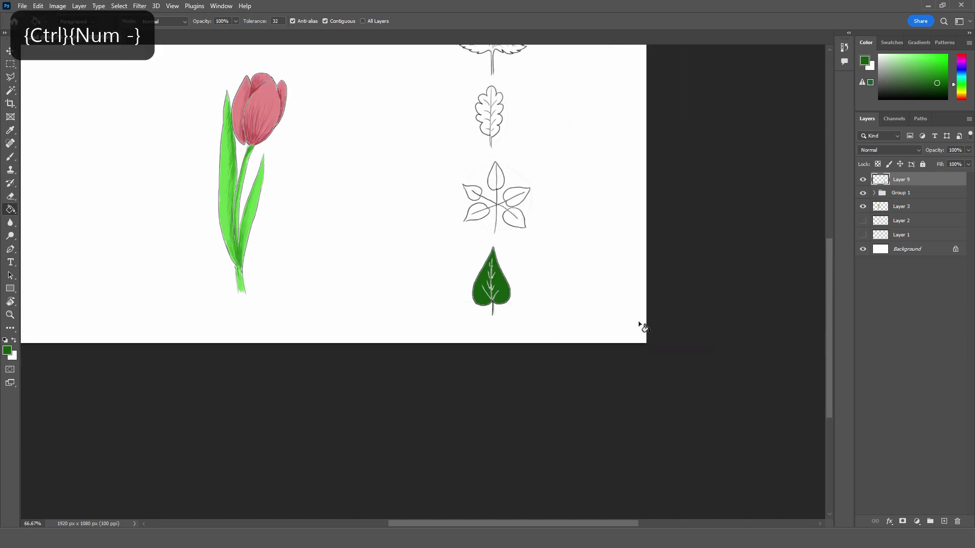
click(7, 350)
click(559, 121)
click(519, 278)
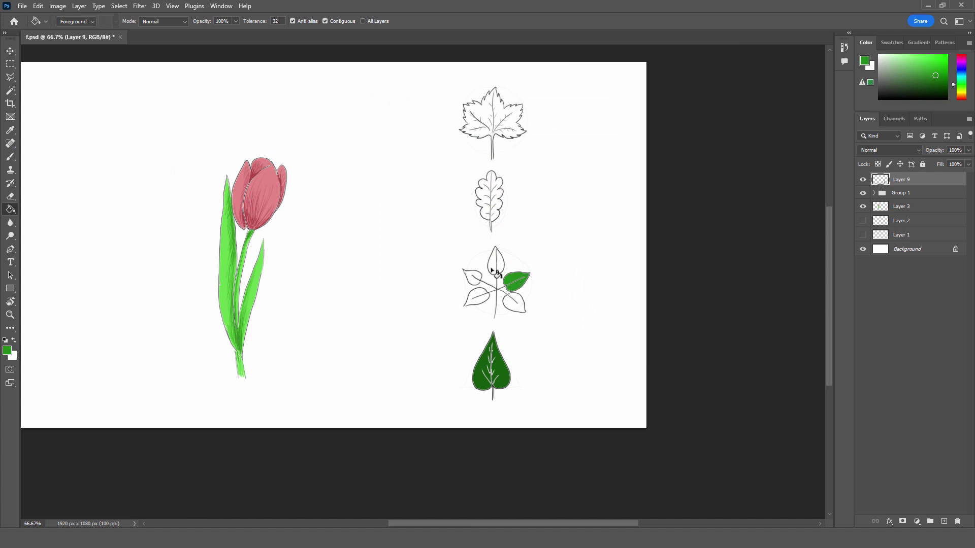
click(516, 305)
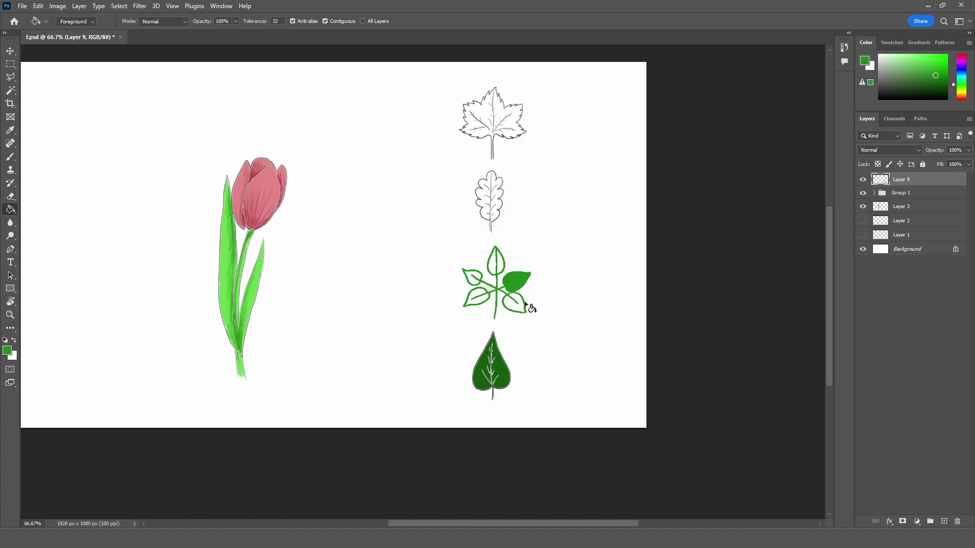
click(495, 264)
click(478, 286)
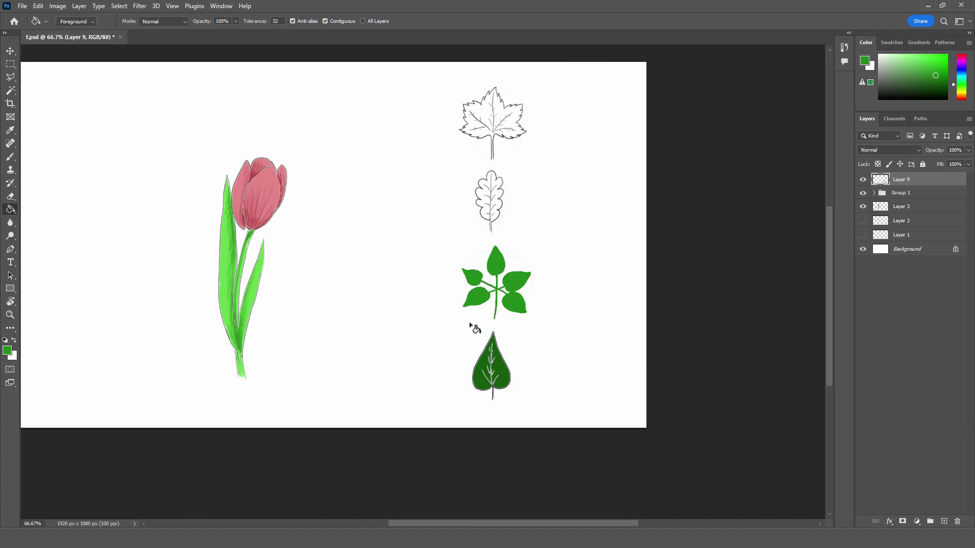
- Choose a light tan colour and fill the oak leaf with it
click(7, 351)
drag(484, 212, 486, 241)
click(441, 157)
click(568, 120)
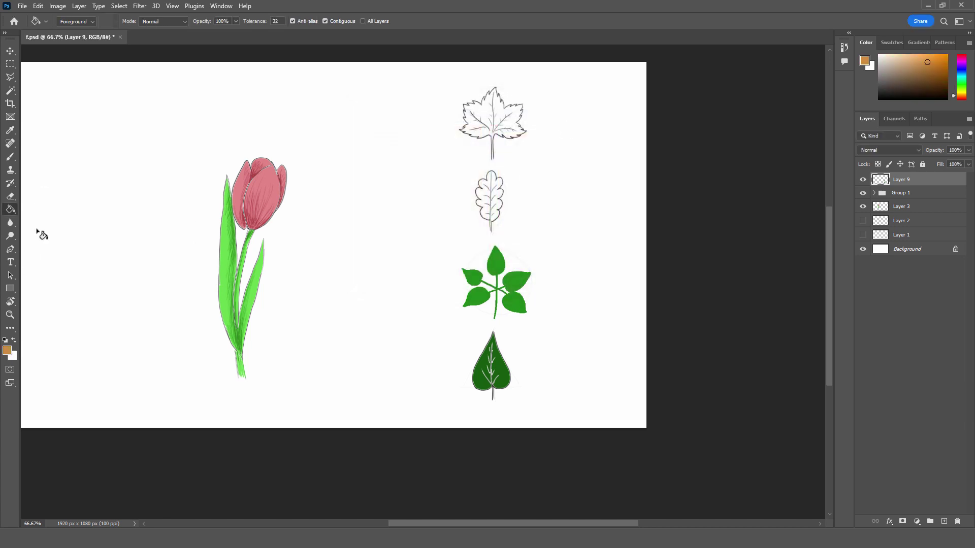
click(486, 202)
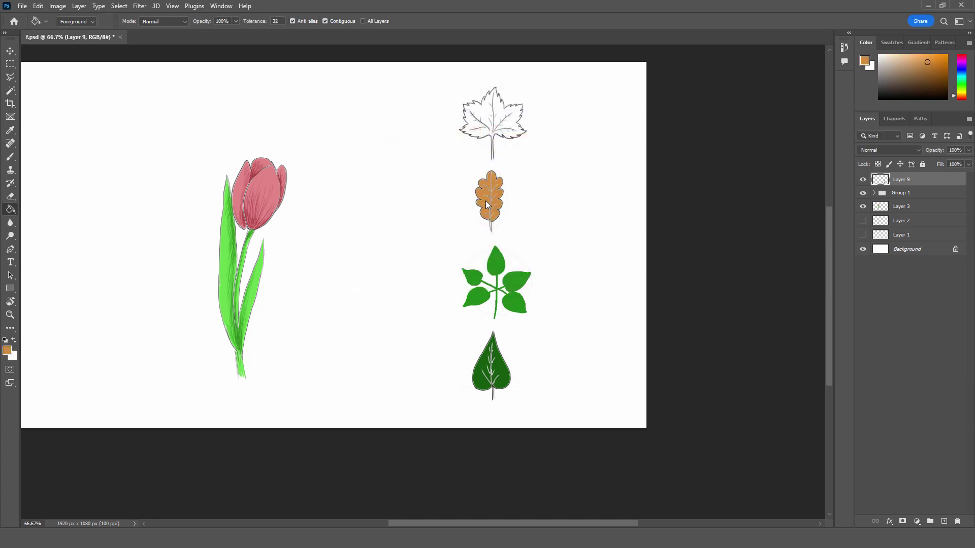
- Fill the maple leaf with a deeper orange, then zoom back in
click(7, 350)
drag(466, 162, 470, 140)
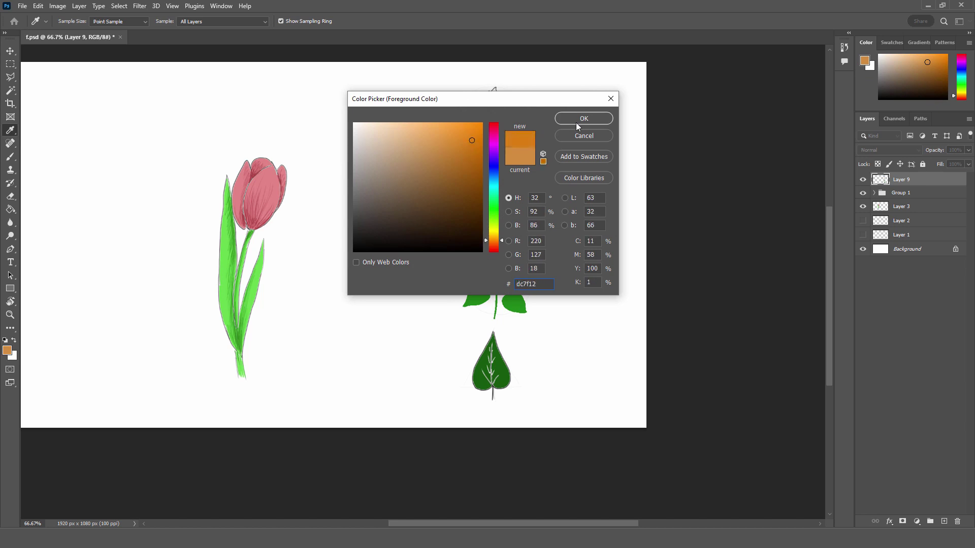
click(579, 119)
click(513, 122)
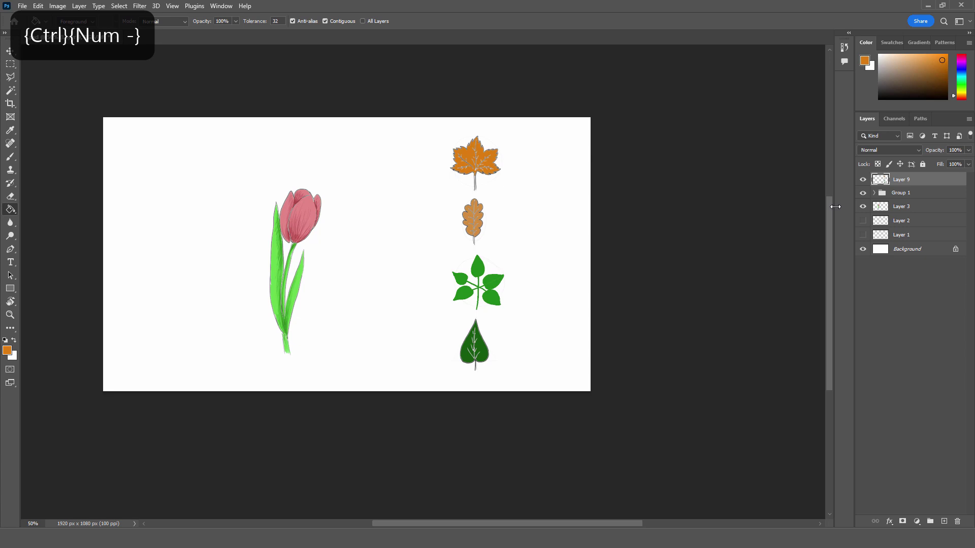
drag(616, 523, 595, 523)
key(ctrl+KP_Add)
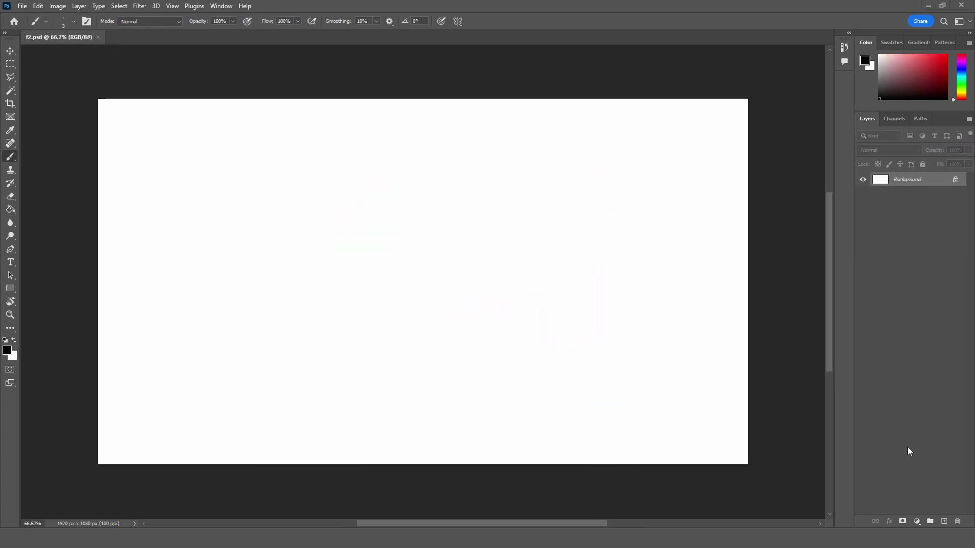
- Create a group with a blank layer and sketch a curved stem with a leaf
click(930, 521)
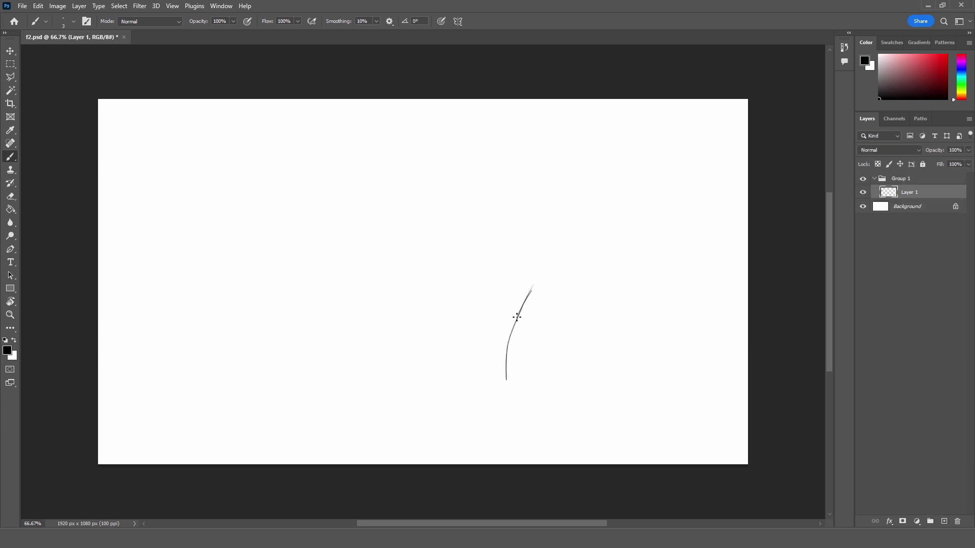
drag(506, 378, 571, 248)
click(579, 245)
mouse_move(578, 243)
mouse_down()
mouse_move(615, 209)
mouse_move(678, 210)
mouse_up()
mouse_move(581, 246)
mouse_down()
mouse_move(634, 248)
mouse_move(681, 215)
mouse_up()
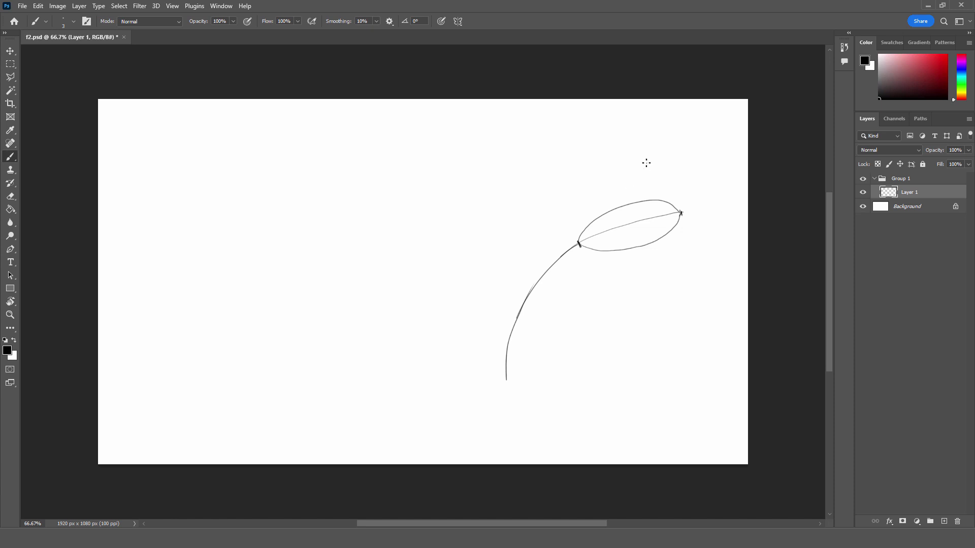
- Add guide lines and a curve to the sketch, then fade Layer 1 to 54% opacity
drag(650, 178, 683, 295)
mouse_move(579, 242)
mouse_down()
mouse_move(592, 217)
mouse_move(644, 177)
mouse_up()
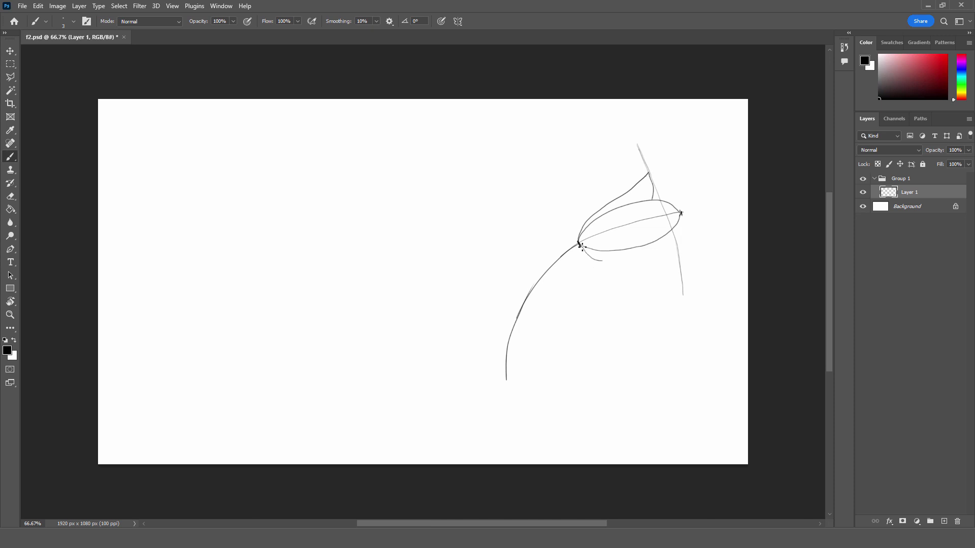
drag(628, 262, 676, 265)
click(968, 150)
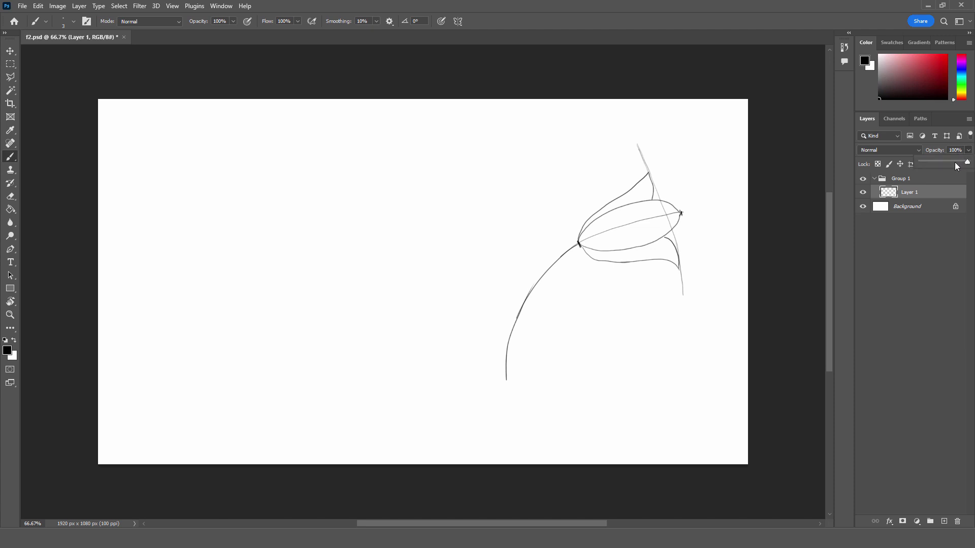
drag(940, 164, 932, 165)
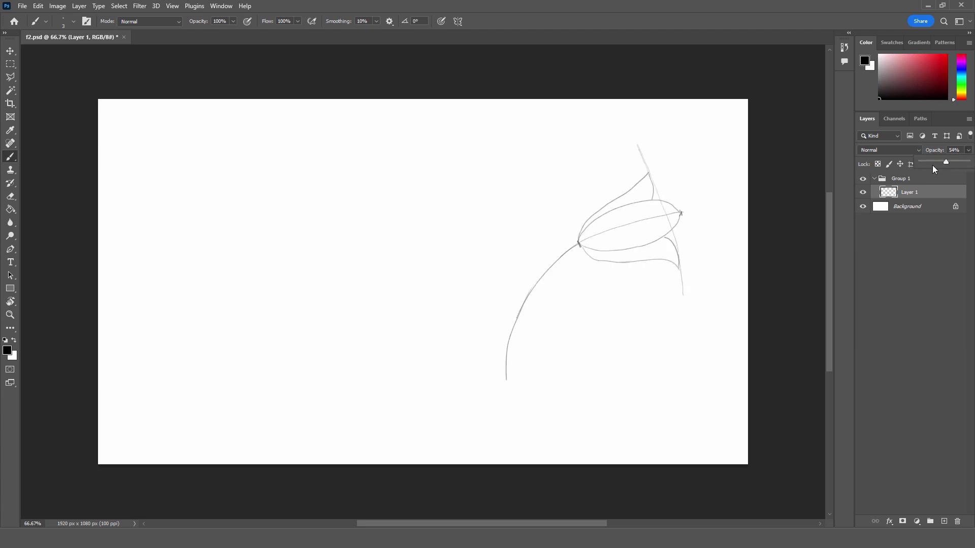
- On new Layer 2, sketch the petal guide lines, a small petal loop and the left stem
click(945, 522)
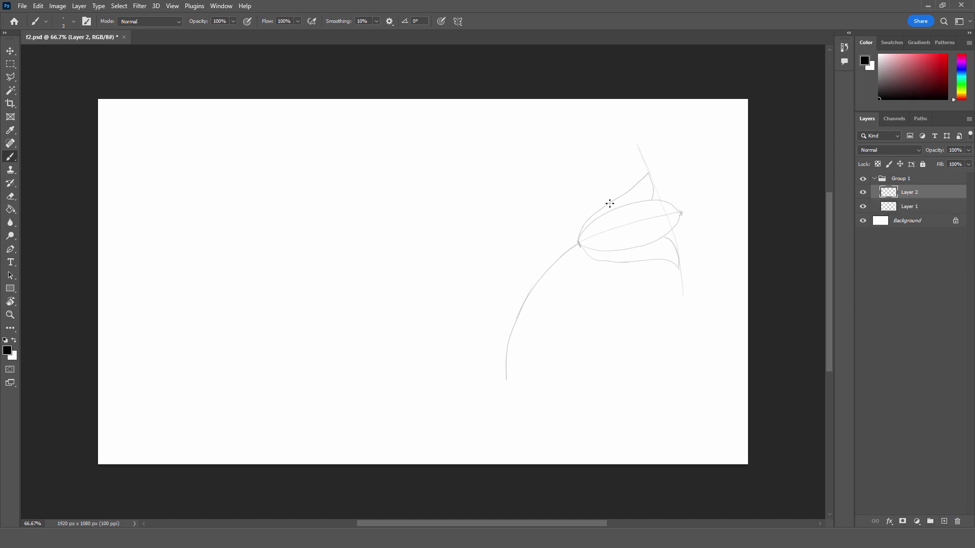
drag(608, 199, 628, 265)
drag(628, 169, 659, 279)
key(ctrl+z)
drag(623, 163, 659, 289)
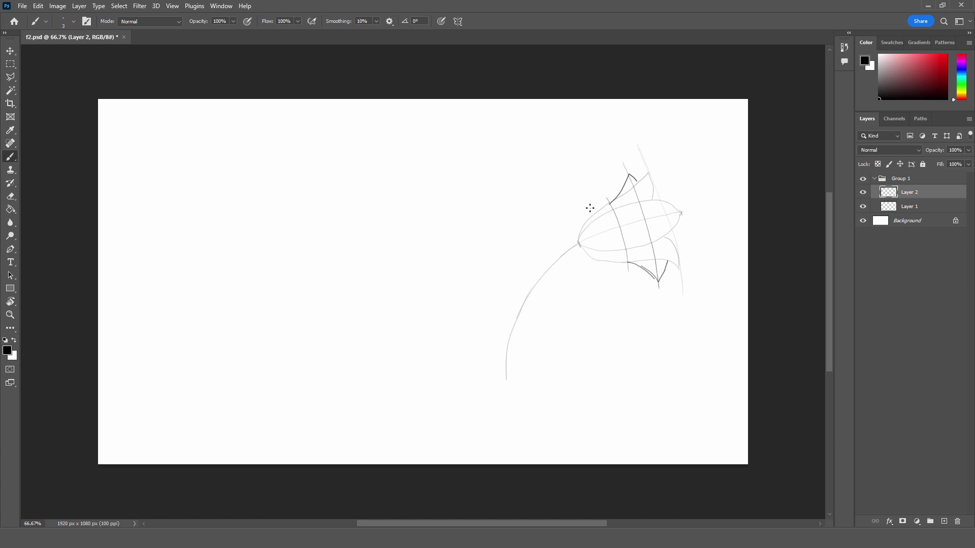
mouse_move(579, 243)
mouse_down()
mouse_move(575, 213)
mouse_move(592, 266)
mouse_up()
drag(545, 275, 555, 213)
mouse_move(552, 171)
mouse_down()
mouse_move(555, 214)
mouse_move(552, 157)
mouse_up()
key(ctrl+z)
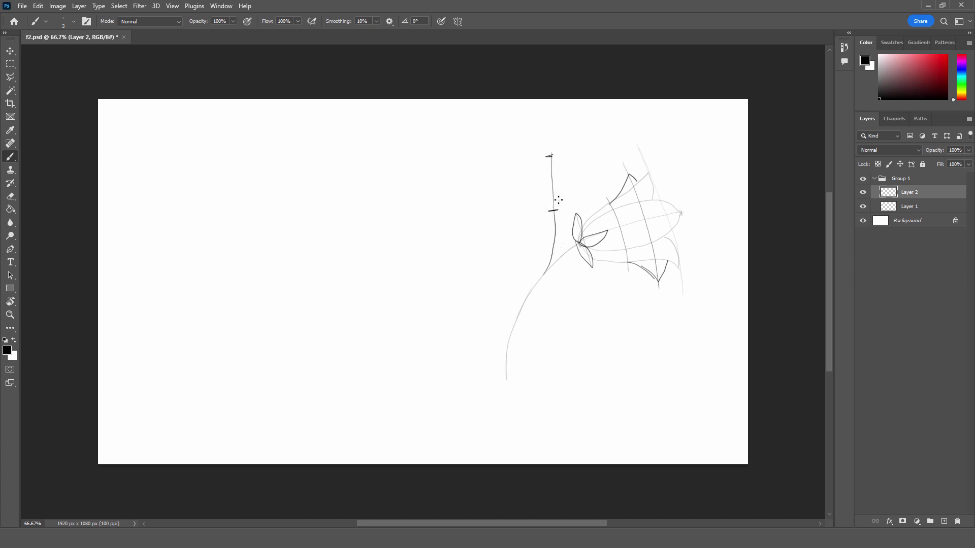
mouse_move(554, 206)
mouse_down()
mouse_move(552, 157)
mouse_move(553, 206)
mouse_up()
- Fade Layer 2 to 40% opacity and undo a stray stroke inside the bud
click(968, 150)
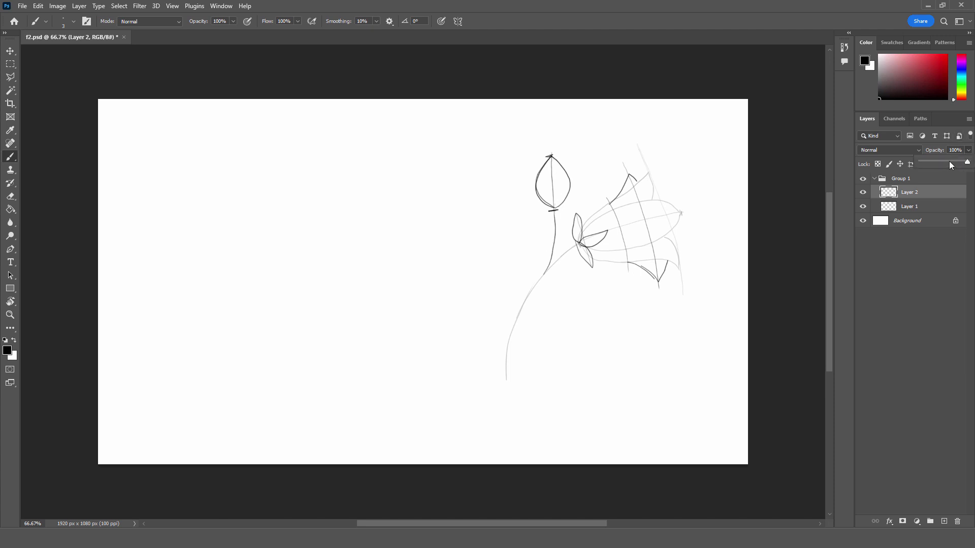
drag(969, 161, 939, 162)
click(553, 206)
mouse_move(553, 206)
mouse_down()
mouse_move(551, 157)
mouse_move(545, 202)
mouse_up()
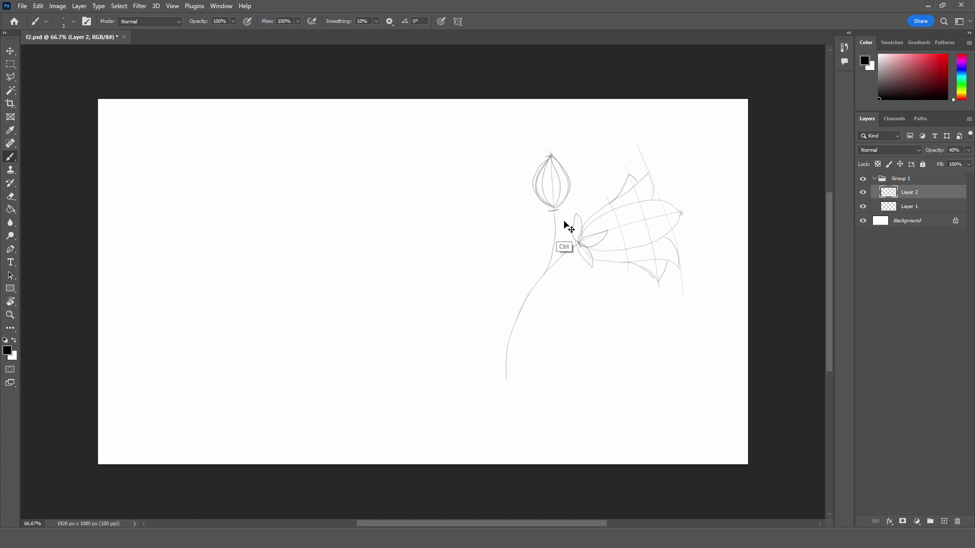
key(ctrl+z)
key(ctrl+z)
key(ctrl+z)
key(ctrl+z)
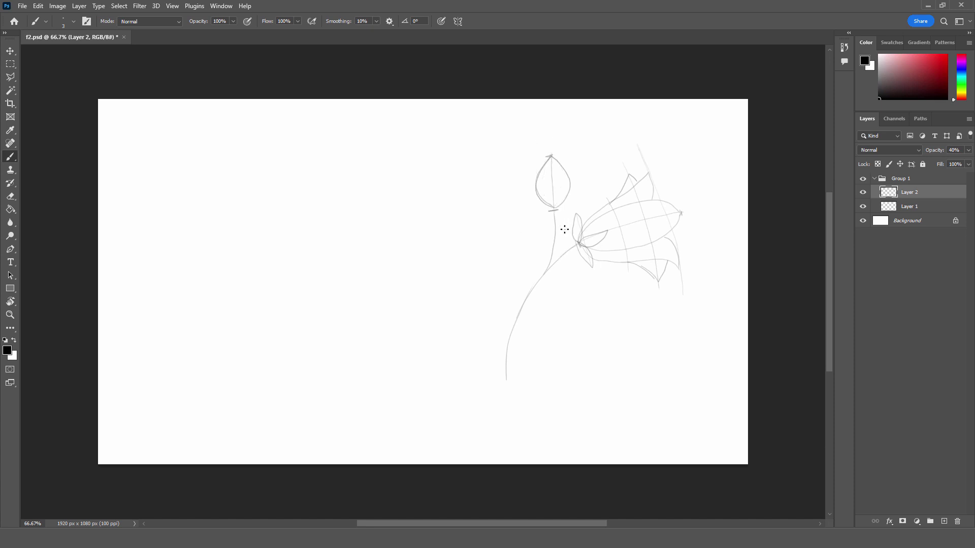
- On new Layer 3, sketch the bud's inner line, a sepal and two leaves along the stem
click(944, 521)
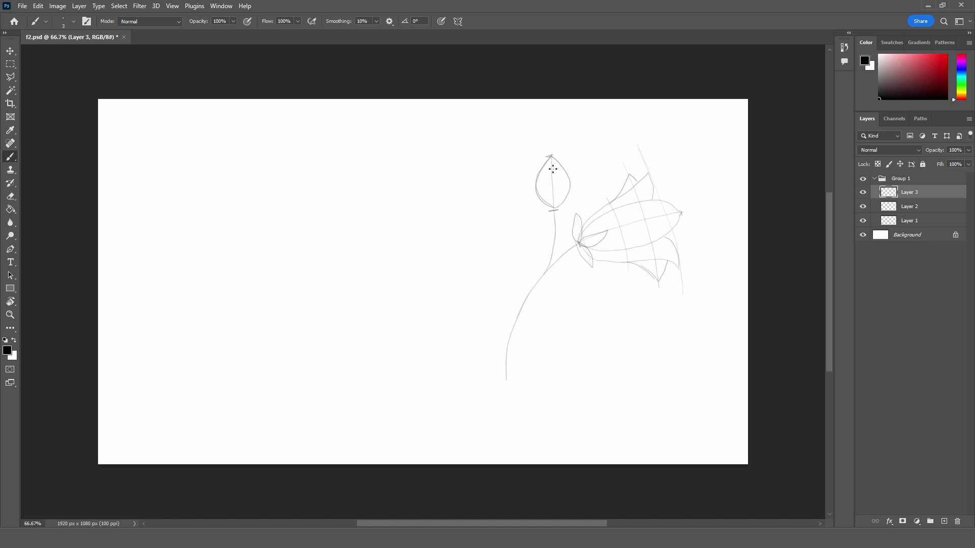
drag(544, 195, 550, 157)
drag(536, 208, 552, 210)
drag(543, 273, 542, 272)
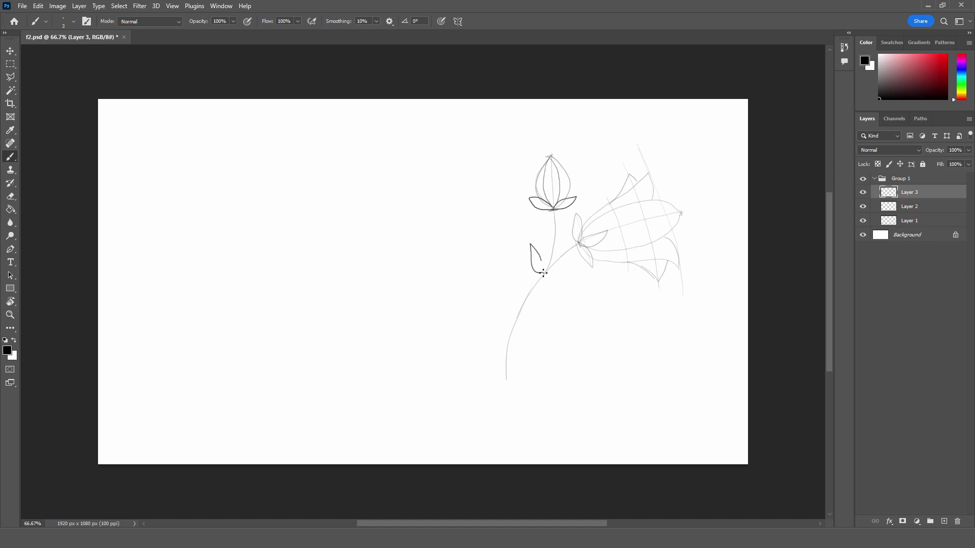
drag(509, 344, 510, 345)
- Set Layer 3's opacity to 40% and collapse Group 1
click(874, 178)
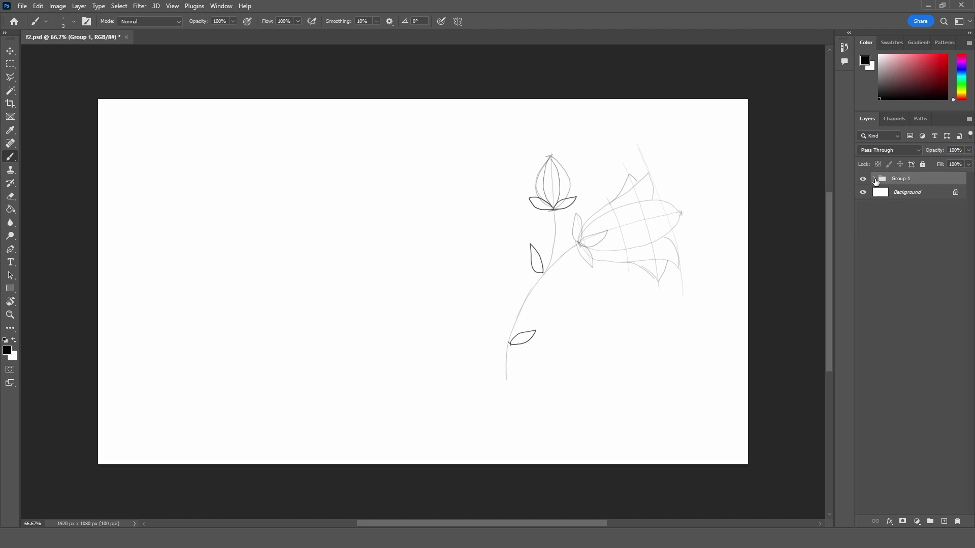
click(875, 179)
click(908, 192)
click(955, 149)
click(958, 233)
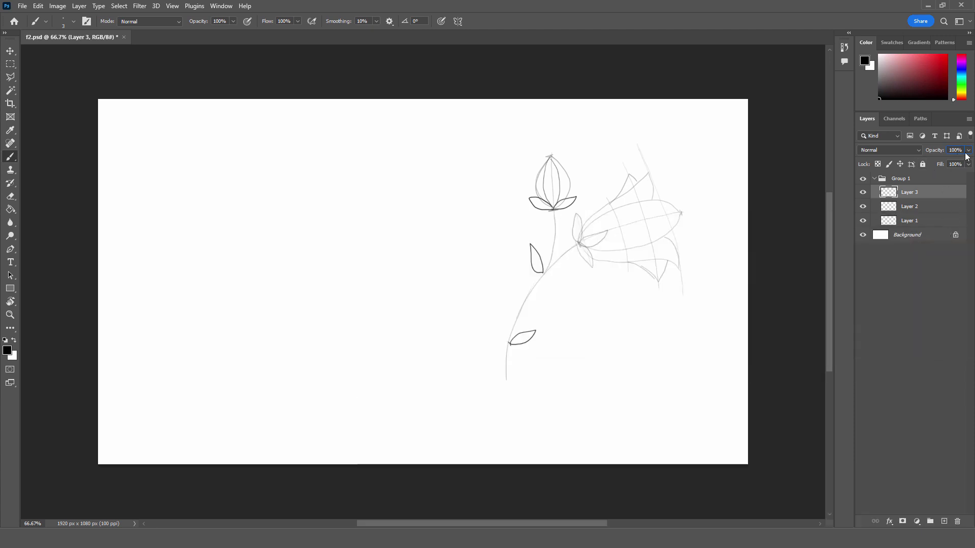
click(968, 150)
drag(968, 162, 939, 162)
click(875, 178)
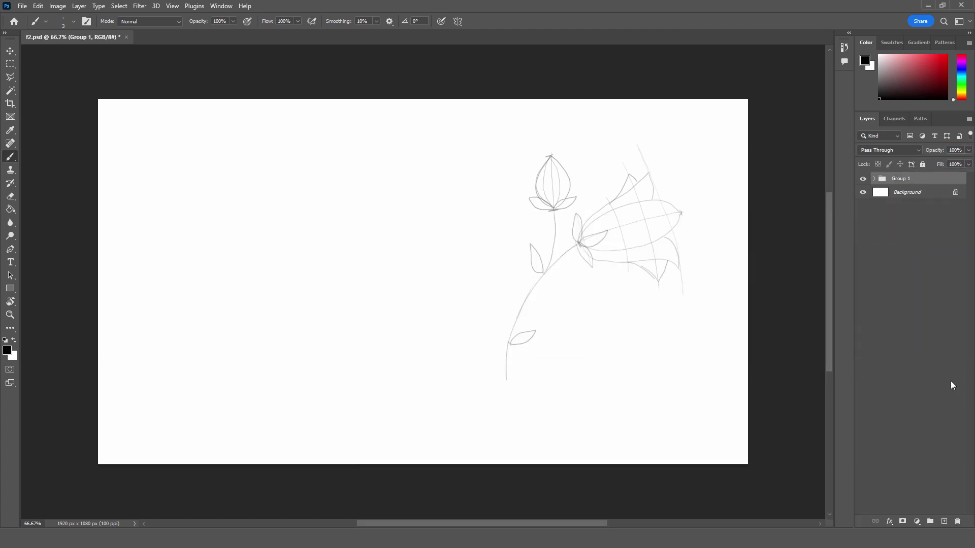
- Duplicate Group 1 to the left, add Layer 4 and zoom in to 100%
key(v)
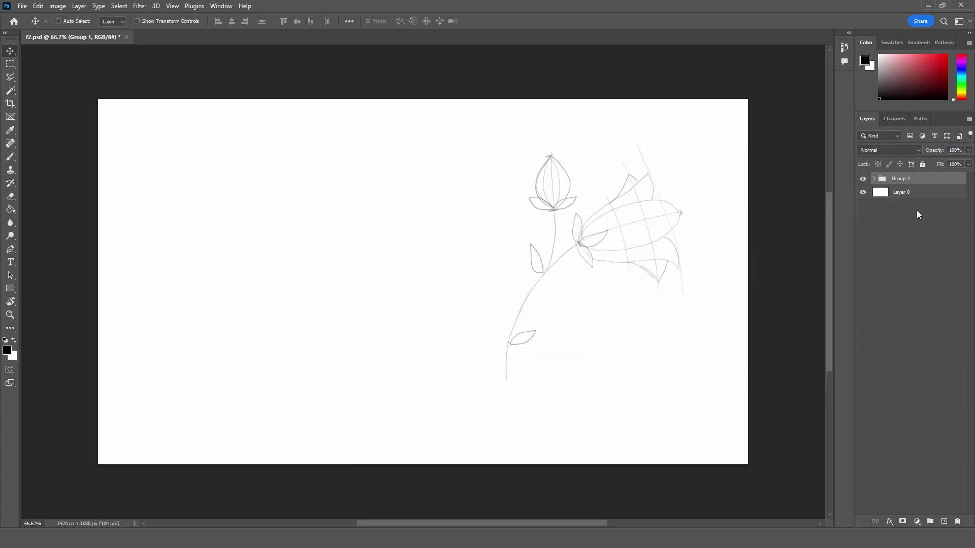
drag(930, 183, 944, 521)
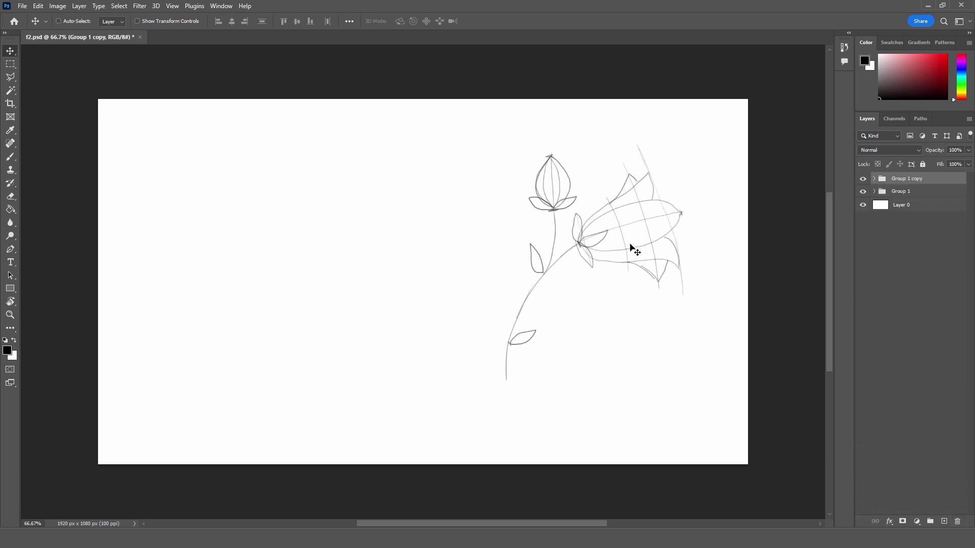
drag(631, 248, 349, 248)
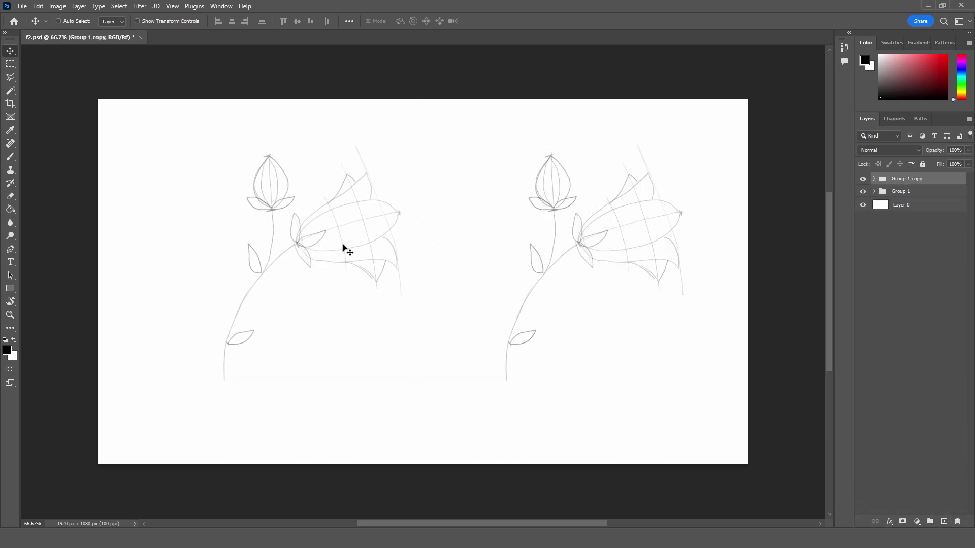
click(944, 521)
key(ctrl+KP_Add)
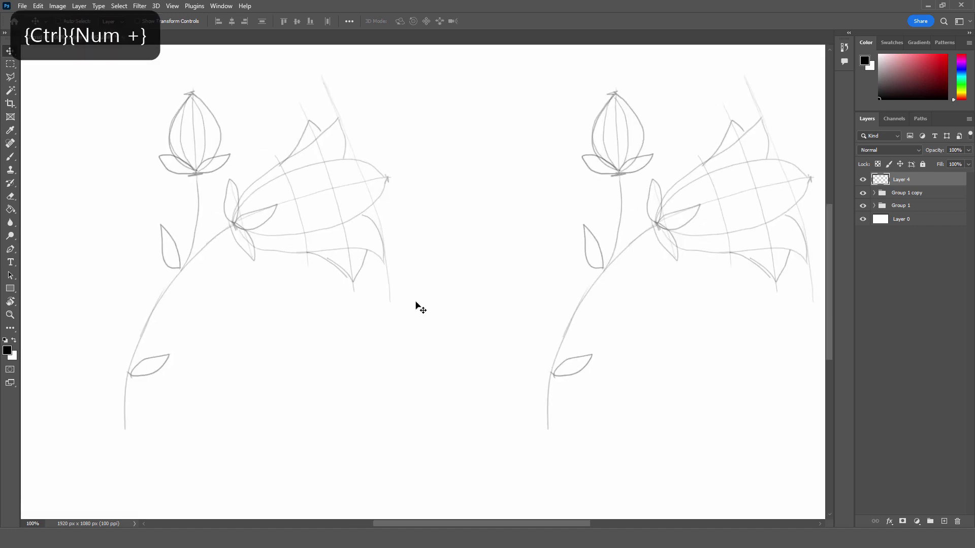
drag(550, 525, 532, 524)
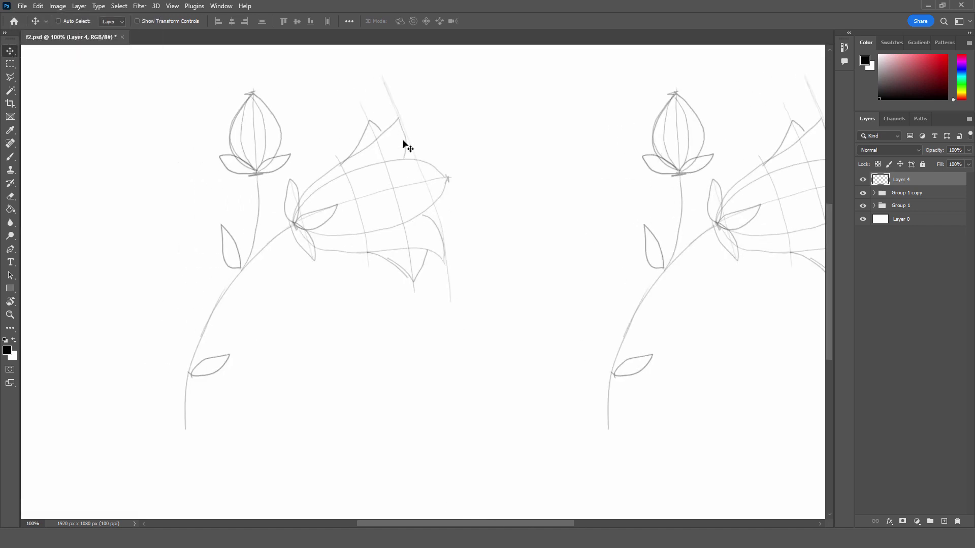
- Ink the bell flower's petal edges and base sepals with the Brush
key(b)
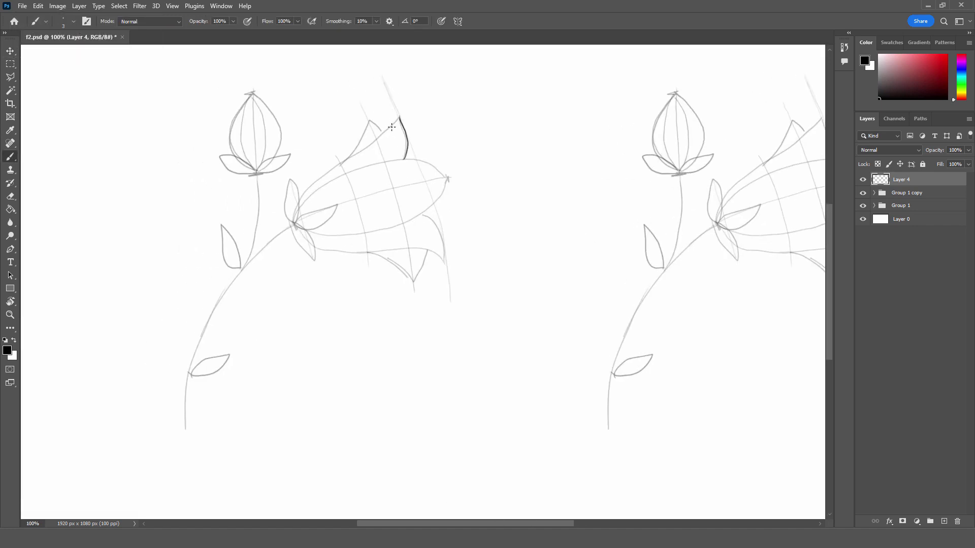
drag(399, 118, 302, 205)
mouse_move(441, 173)
mouse_down()
mouse_move(450, 176)
mouse_move(301, 208)
mouse_up()
mouse_move(429, 207)
mouse_down()
mouse_move(449, 178)
mouse_move(351, 234)
mouse_move(291, 228)
mouse_move(339, 199)
mouse_move(299, 228)
mouse_move(315, 260)
mouse_up()
mouse_move(315, 260)
mouse_down()
mouse_move(293, 229)
mouse_move(290, 178)
mouse_move(295, 226)
mouse_up()
mouse_move(350, 157)
mouse_down()
mouse_move(367, 120)
mouse_move(381, 136)
mouse_up()
mouse_move(424, 214)
mouse_down()
mouse_move(445, 262)
mouse_move(314, 248)
mouse_up()
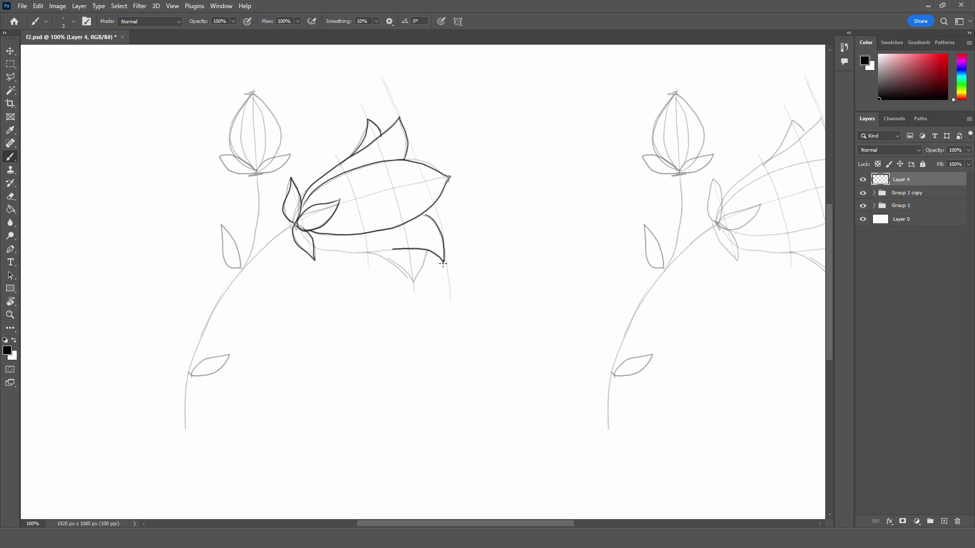
drag(426, 250, 414, 285)
drag(376, 253, 414, 284)
- Ink both edges of the main stem and the outlines of two leaves
drag(295, 226, 185, 428)
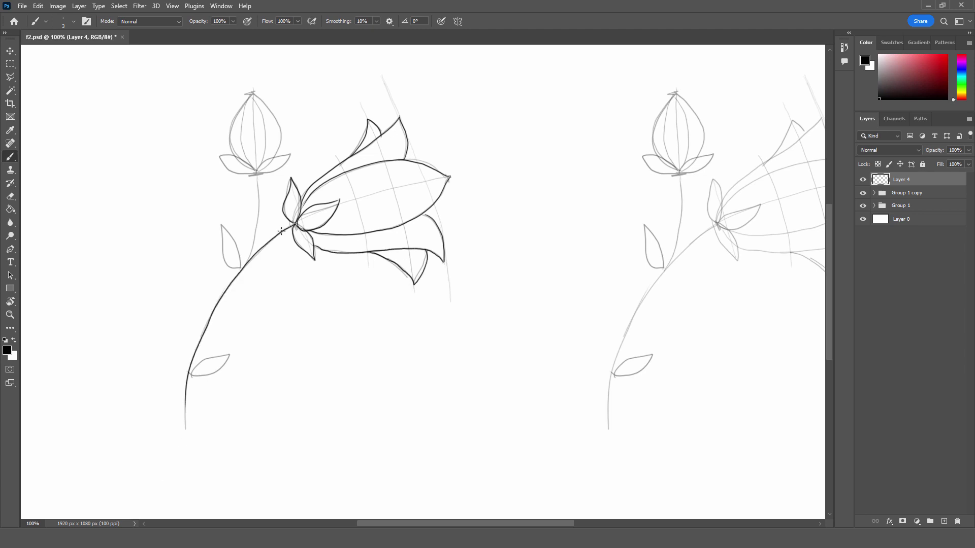
drag(287, 234, 186, 420)
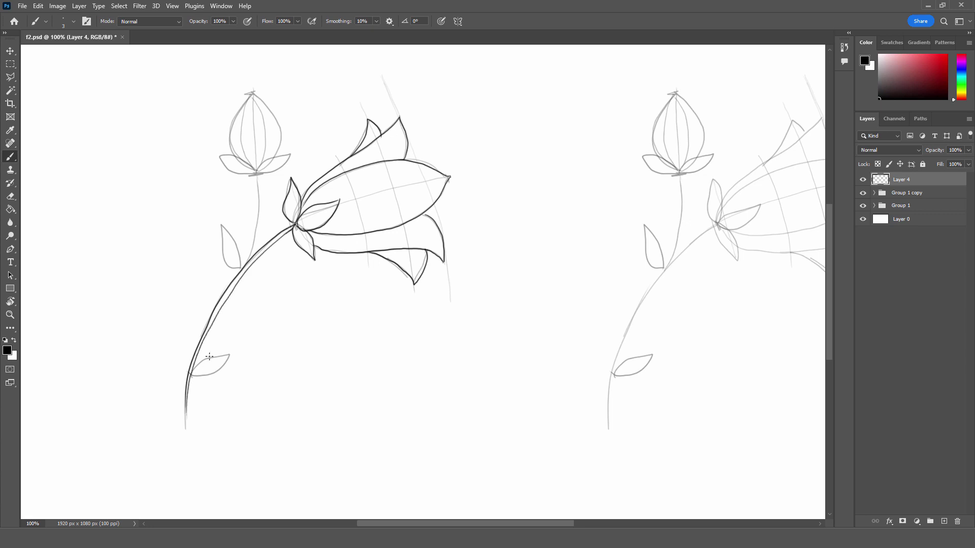
drag(211, 357, 191, 376)
mouse_move(242, 268)
mouse_down()
mouse_move(257, 175)
mouse_move(266, 176)
mouse_up()
- Set the Group 1 copy's opacity to 50%
click(917, 198)
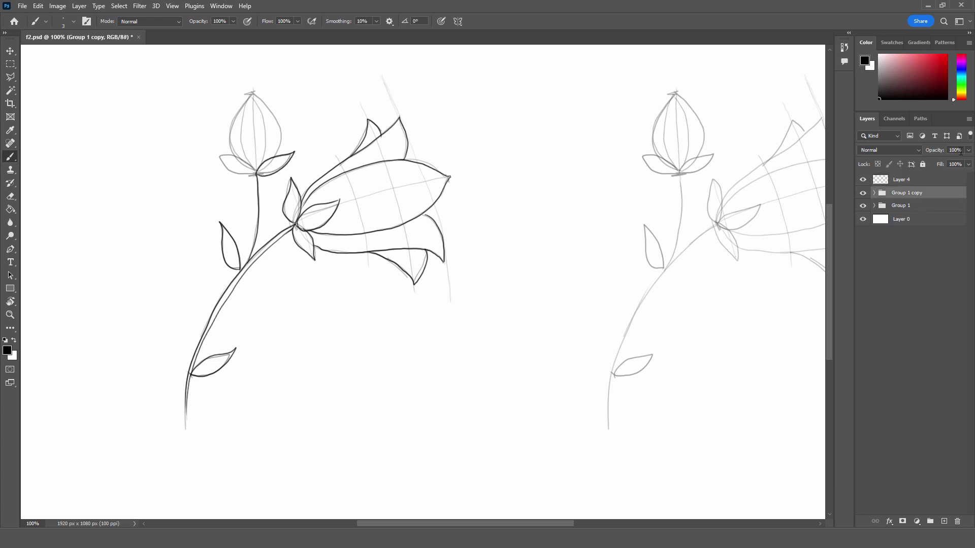
click(955, 149)
text(50)
key(Return)
- Back on the ink layer, ink the bud's outline, sepal and inner curves, then zoom out
click(909, 180)
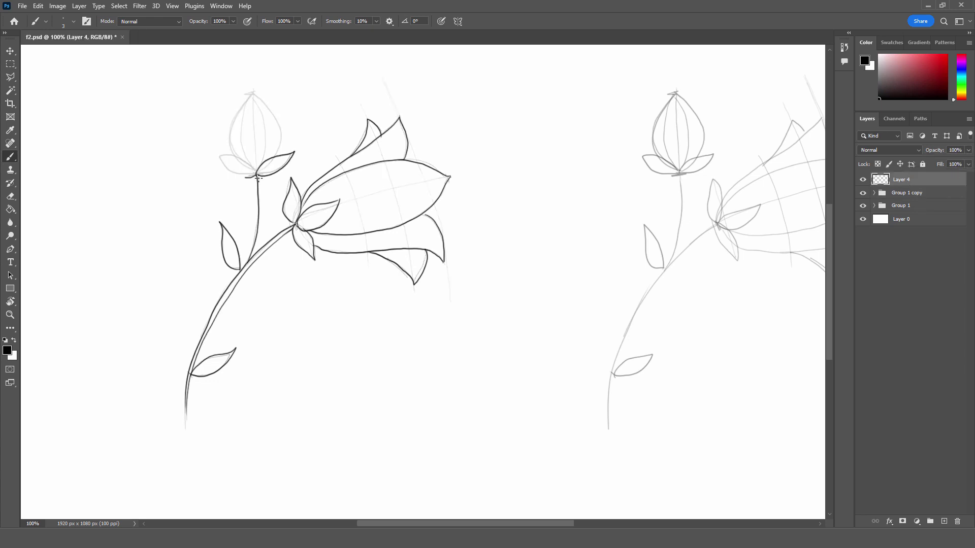
mouse_move(257, 177)
mouse_down()
mouse_move(213, 155)
mouse_move(256, 176)
mouse_move(278, 129)
mouse_move(255, 89)
mouse_up()
mouse_move(236, 151)
mouse_down()
mouse_move(231, 114)
mouse_move(254, 89)
mouse_up()
mouse_move(258, 171)
mouse_down()
mouse_move(254, 91)
mouse_move(262, 109)
mouse_up()
drag(256, 170, 254, 92)
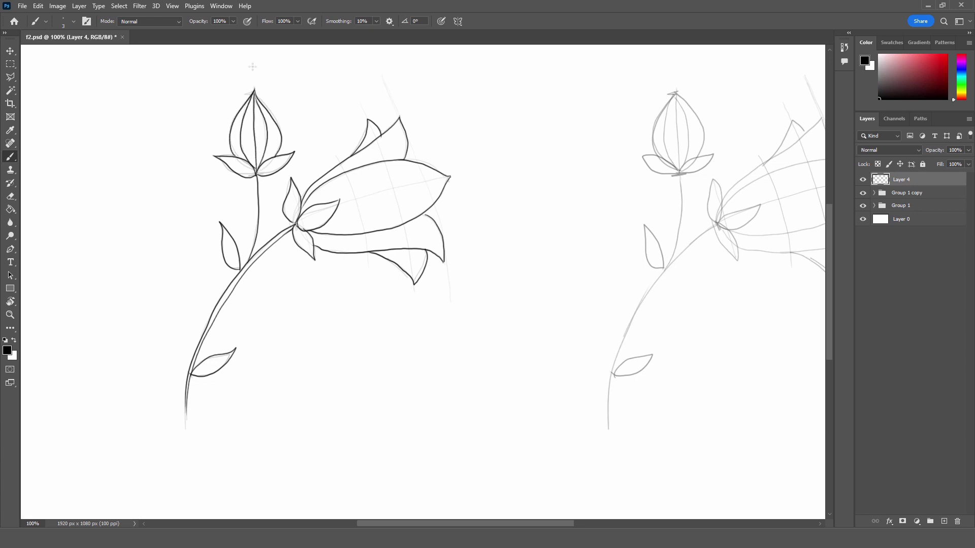
key(ctrl+KP_Subtract)
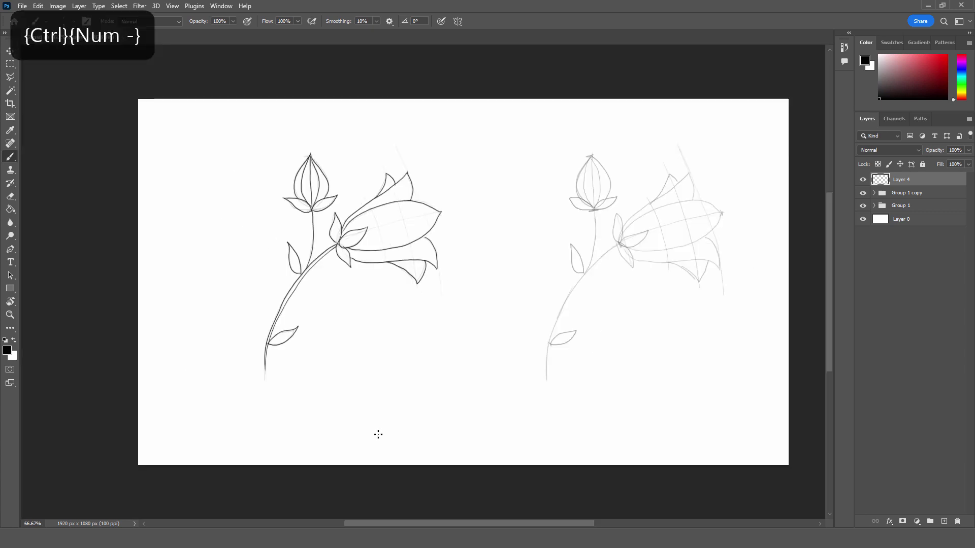
- Magic-wand select the left flower's petals and the bud, and set a pink foreground colour
click(10, 90)
click(403, 217)
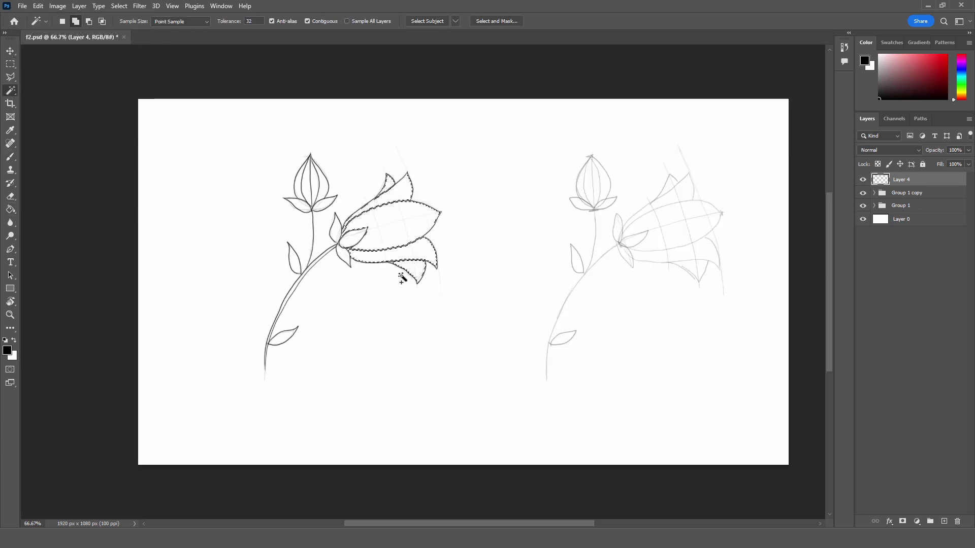
shift+click(310, 183)
click(7, 350)
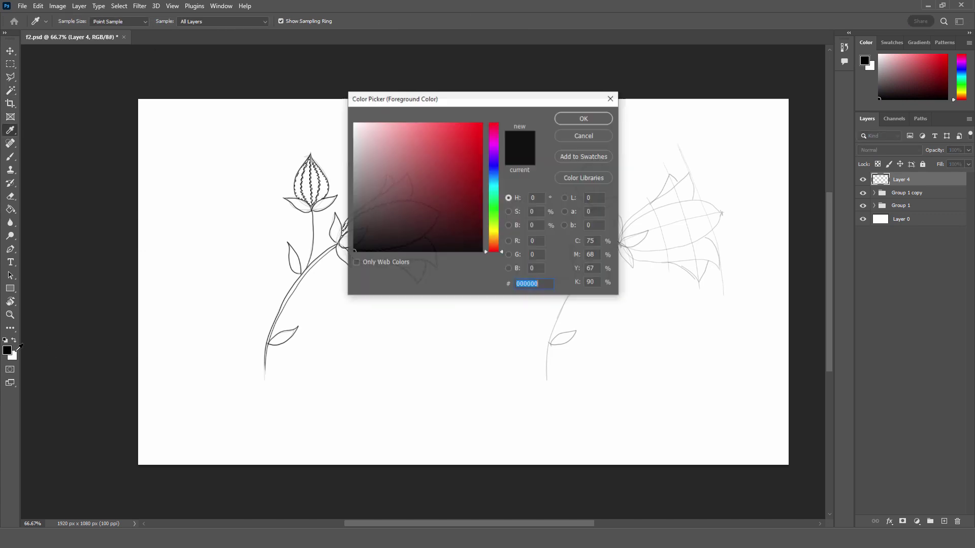
click(492, 148)
click(427, 138)
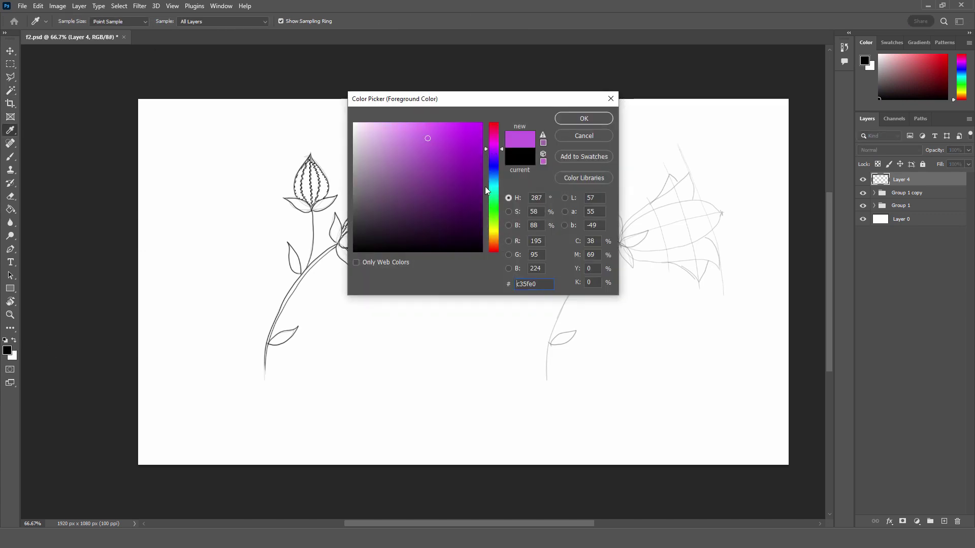
click(493, 133)
click(450, 132)
click(584, 118)
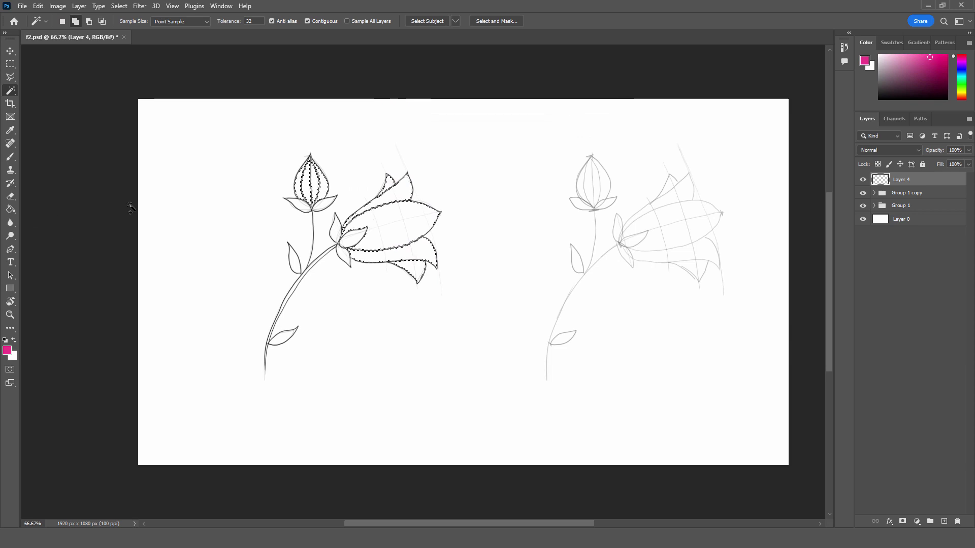
- Paint-bucket fill the selected petals and bud segments pink, then deselect
key(g)
click(405, 218)
click(396, 189)
click(421, 269)
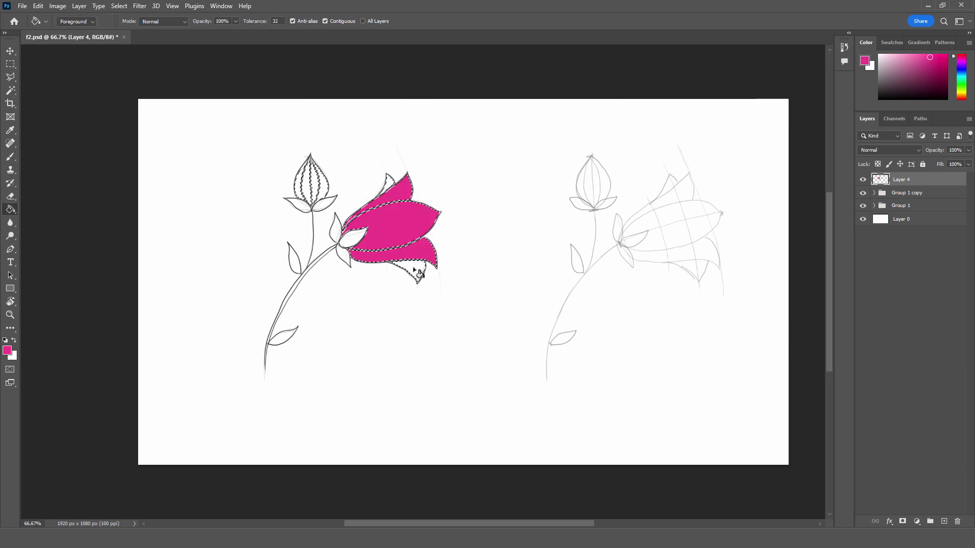
click(322, 178)
click(314, 175)
key(ctrl+d)
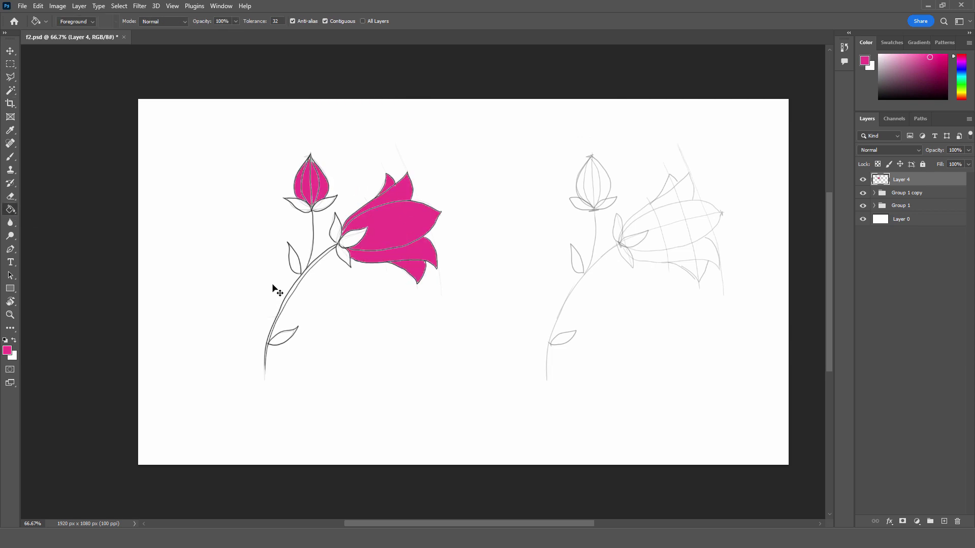
- Select the bud's base leaf and three stem leaves, and set a light green foreground
click(10, 91)
click(322, 203)
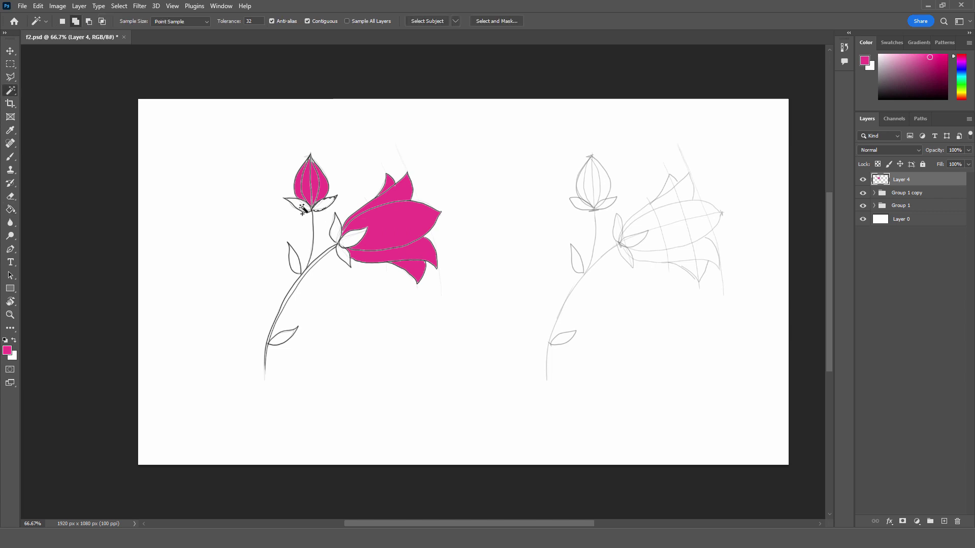
click(337, 230)
click(344, 256)
click(294, 260)
click(8, 351)
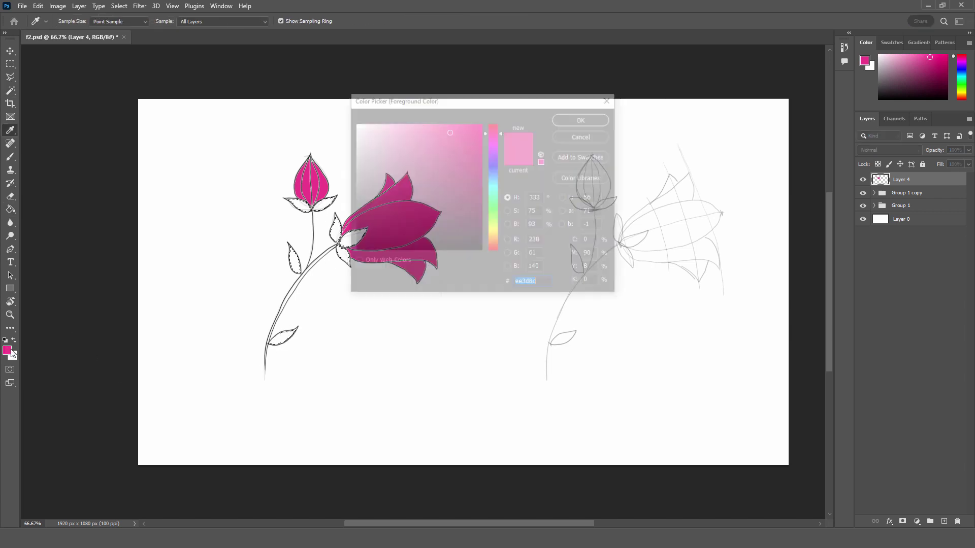
click(493, 222)
click(429, 153)
click(581, 120)
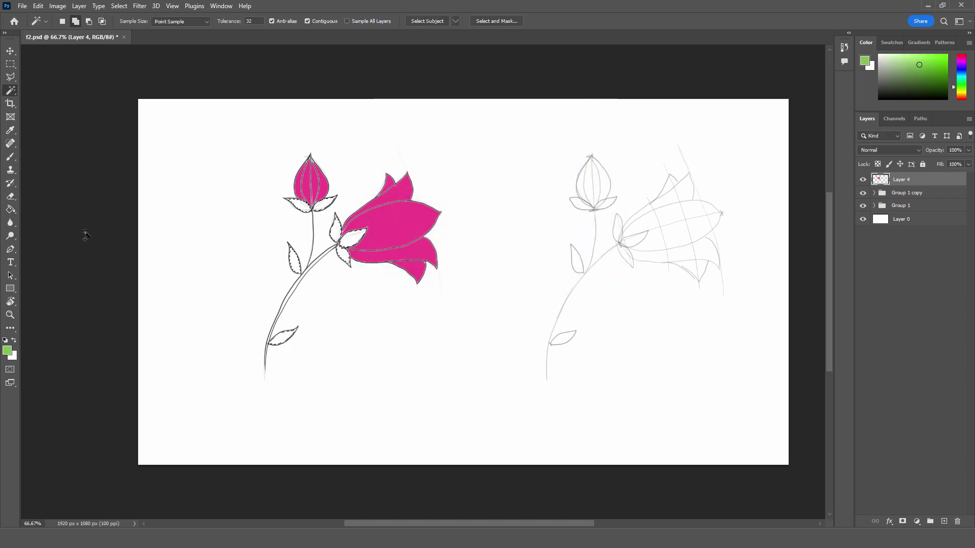
- Fill all the sepals and stem leaves, including the lower leaf, with light green, then deselect
click(10, 209)
click(336, 231)
click(351, 237)
click(343, 256)
click(325, 203)
click(298, 206)
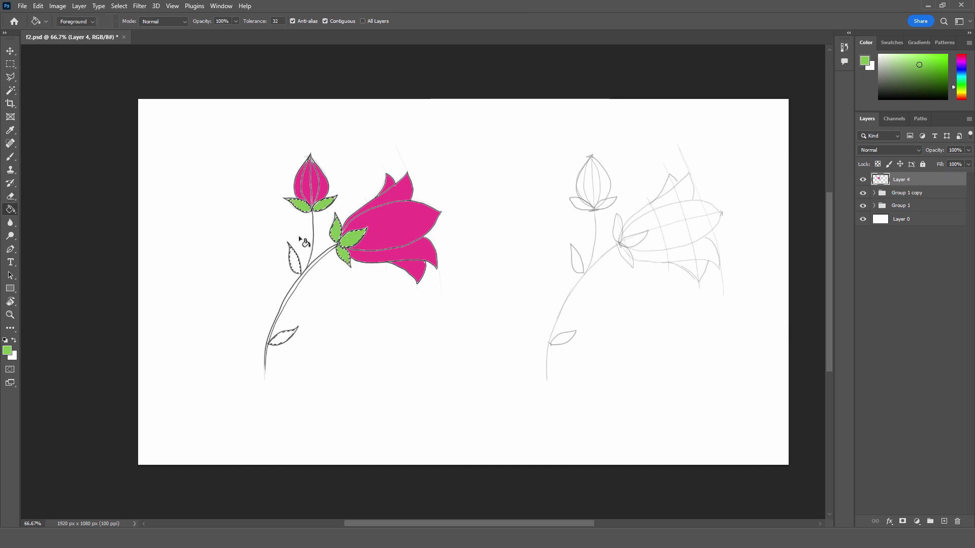
click(295, 260)
click(282, 337)
key(ctrl+d)
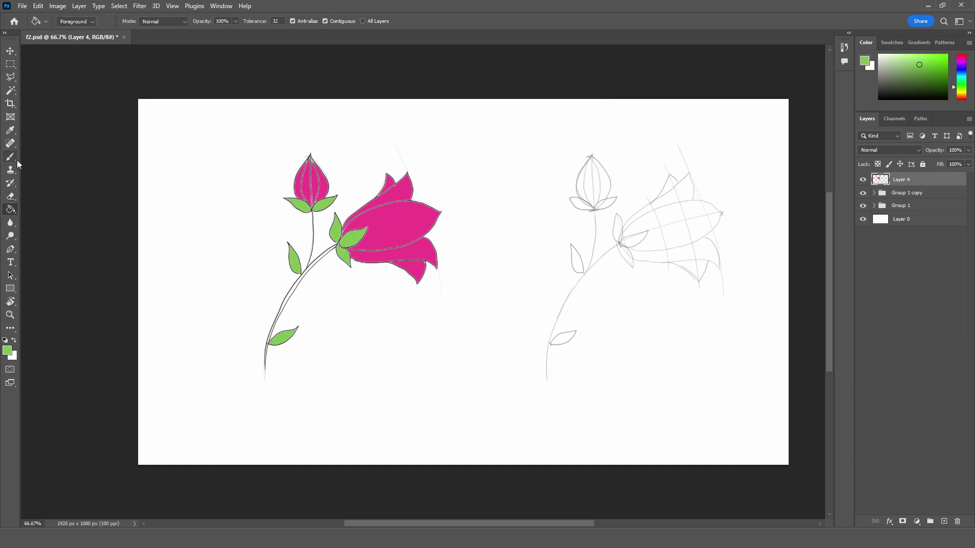
click(15, 160)
- Brush the stem light green, then set a dark maroon foreground sampled from the bud
drag(333, 246, 280, 307)
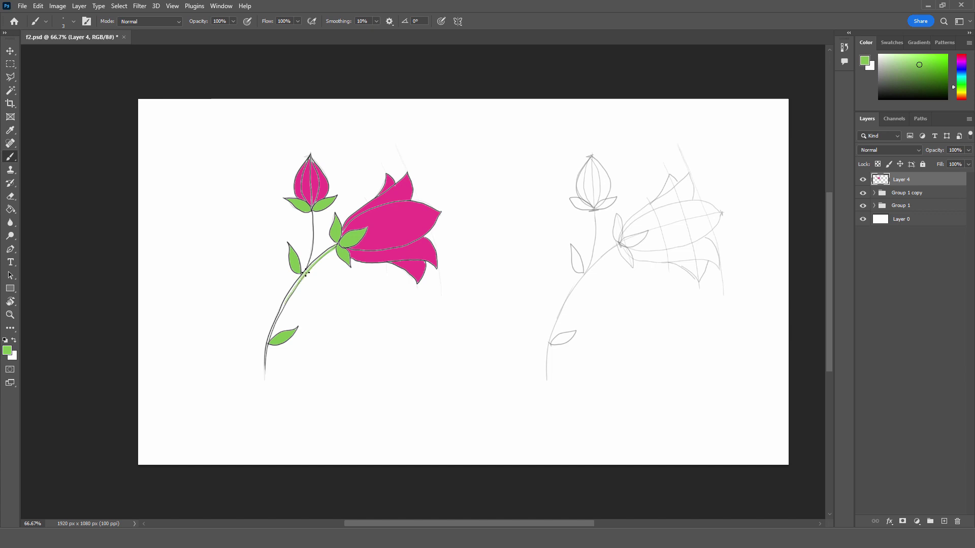
drag(332, 243, 277, 319)
click(7, 351)
click(316, 179)
click(469, 186)
click(584, 118)
key(b)
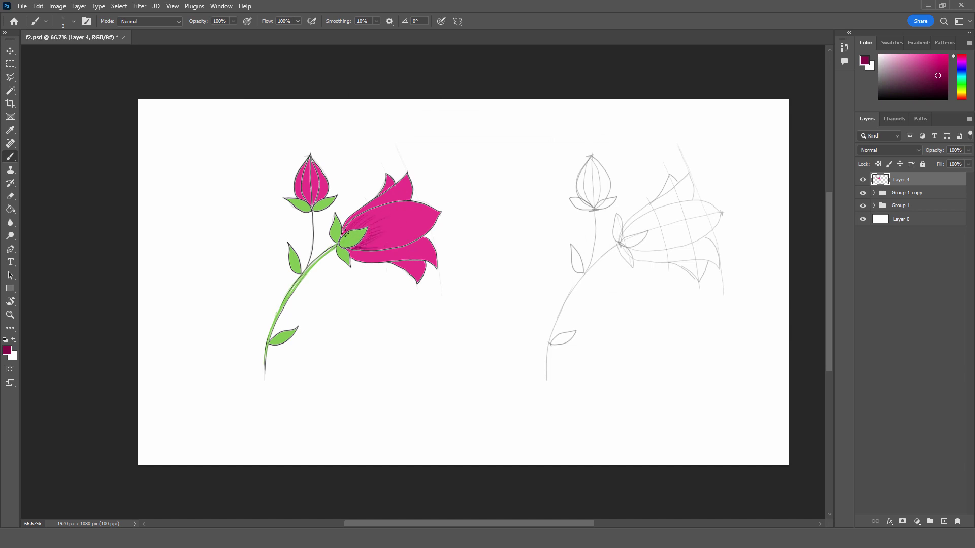
- Brush maroon shading at the flower base and on the left side of the bud
click(357, 231)
click(359, 228)
mouse_move(353, 231)
mouse_down()
mouse_move(365, 220)
mouse_move(355, 218)
mouse_move(367, 244)
mouse_move(393, 199)
mouse_up()
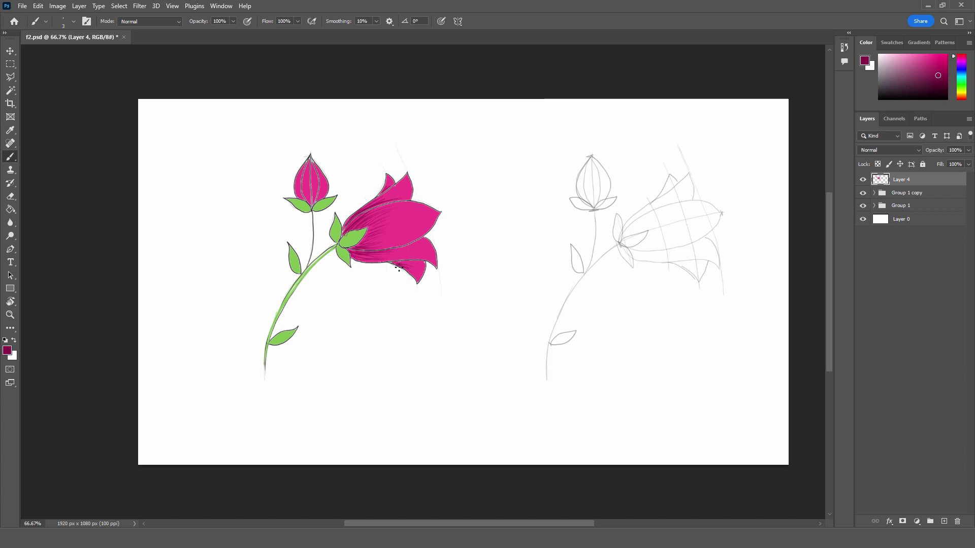
mouse_move(311, 188)
mouse_down()
mouse_move(307, 203)
mouse_move(301, 199)
mouse_up()
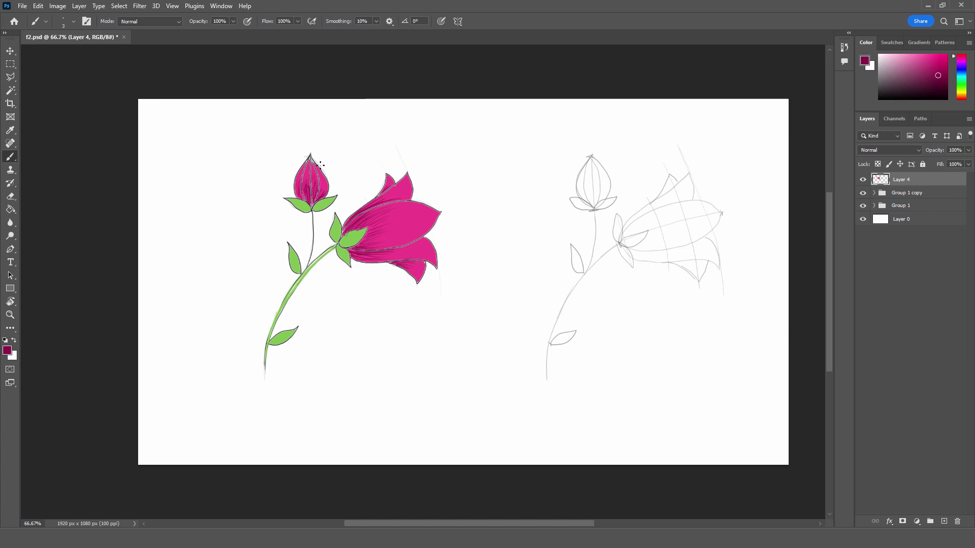
- Resample the leaf green as foreground and draw a vertical construction line in f3.psd
click(7, 350)
click(335, 231)
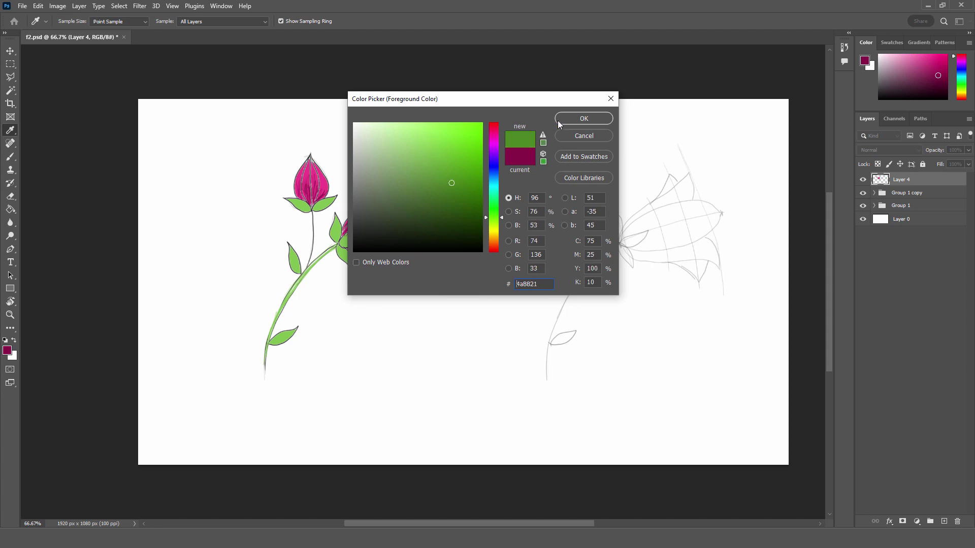
key(Return)
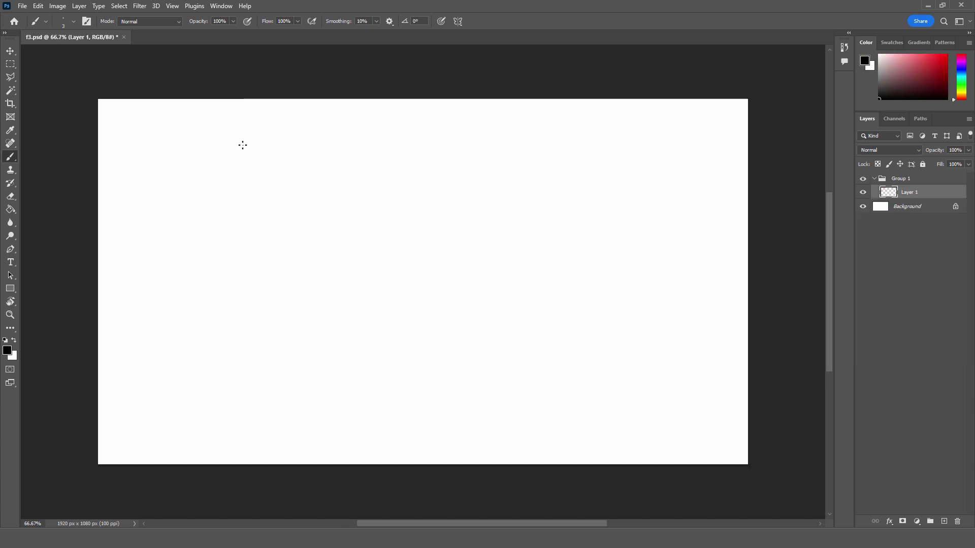
mouse_move(243, 128)
mouse_down()
mouse_move(246, 265)
mouse_move(300, 232)
mouse_move(177, 232)
mouse_move(307, 231)
mouse_up()
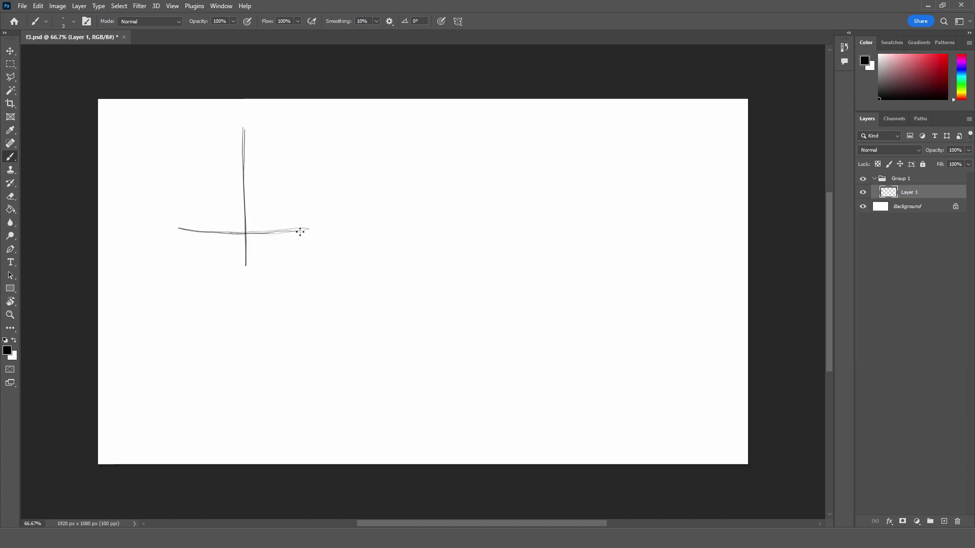
- Sketch a triangle guide: a horizontal baseline and two slanted sides meeting at the vertical line
drag(230, 233, 166, 235)
key(ctrl+z)
key(ctrl+z)
key(ctrl+z)
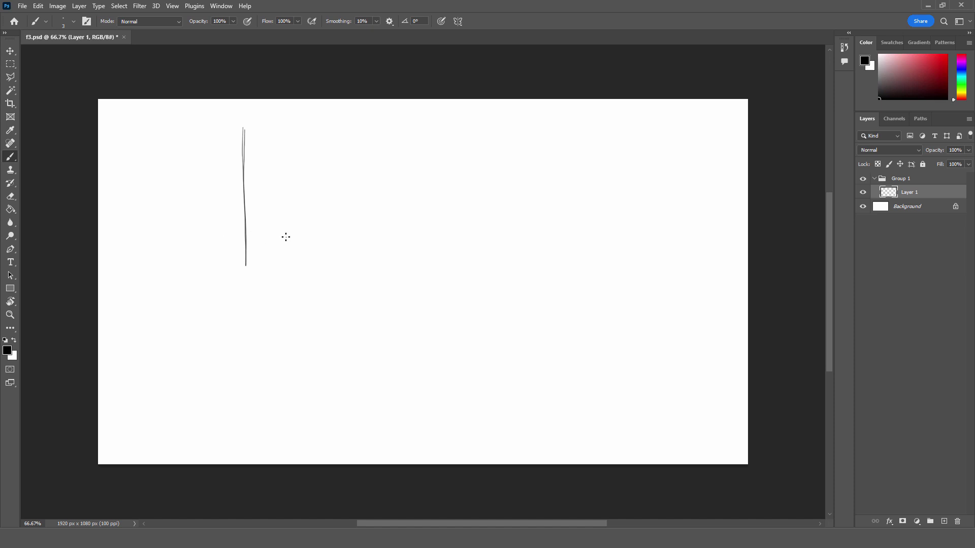
mouse_move(258, 237)
mouse_down()
mouse_move(303, 235)
mouse_move(173, 242)
mouse_up()
drag(243, 131, 167, 241)
drag(245, 131, 307, 235)
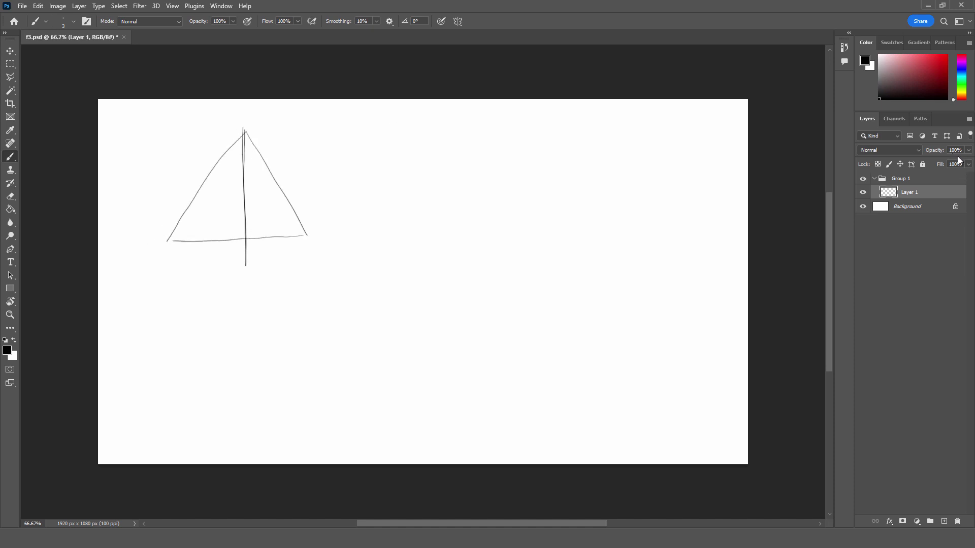
- Add Layer 2 and fade the triangle sketch layer to 45% opacity
click(944, 522)
click(936, 210)
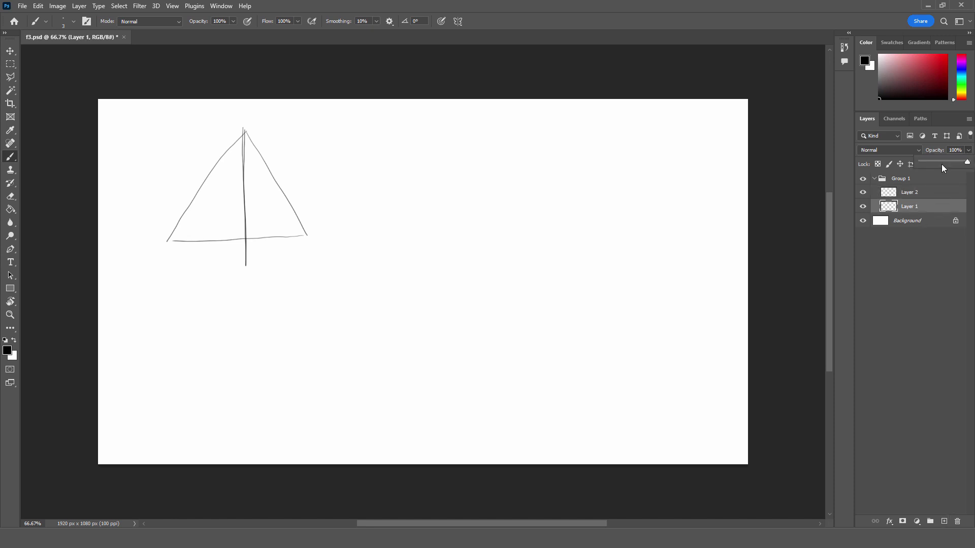
click(942, 163)
mouse_move(269, 237)
mouse_down()
mouse_move(259, 155)
mouse_move(244, 130)
mouse_up()
key(ctrl+z)
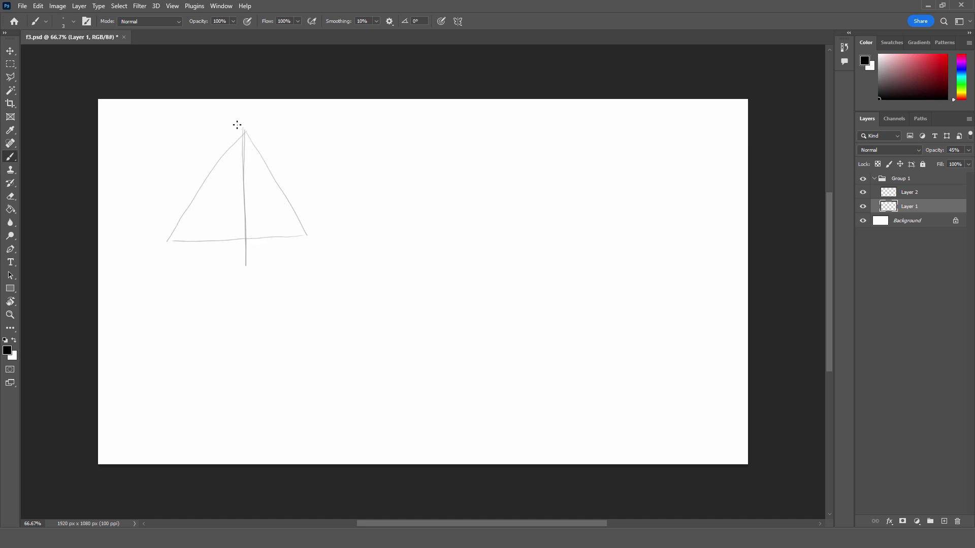
- On Layer 2, outline the pointed leaf's two edges, midrib and stalk
click(918, 192)
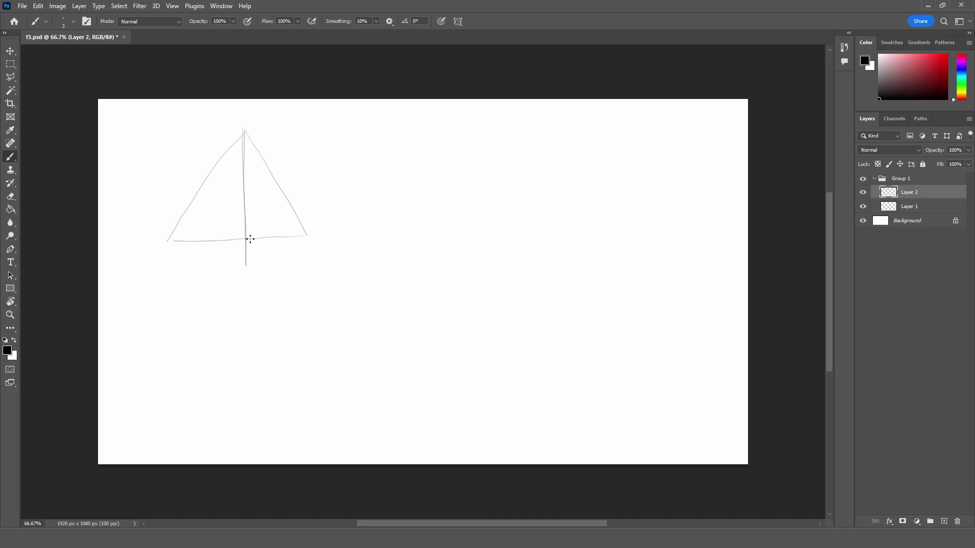
drag(251, 239, 246, 130)
mouse_move(241, 239)
mouse_down()
mouse_move(197, 213)
mouse_move(243, 125)
mouse_up()
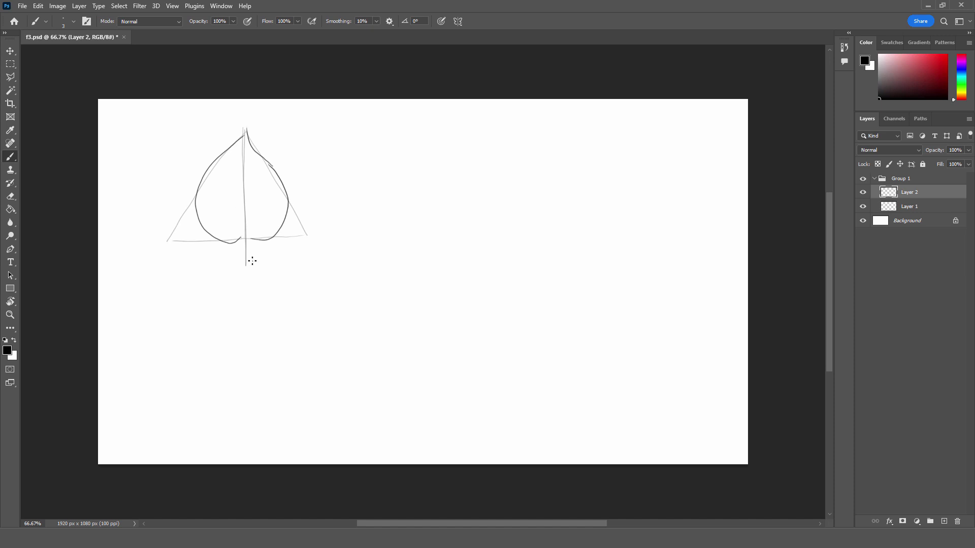
drag(252, 261, 245, 134)
drag(240, 263, 244, 146)
- In a new Group 2, sketch a crescent curve guide and fade it to 26% opacity
click(874, 178)
click(930, 522)
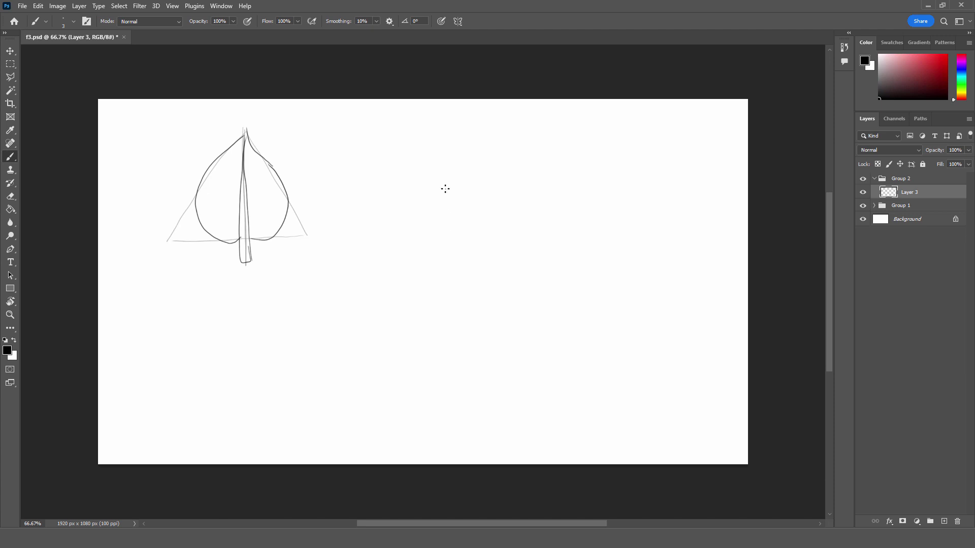
drag(457, 205, 485, 348)
mouse_move(427, 317)
mouse_down()
mouse_move(437, 315)
mouse_move(445, 220)
mouse_up()
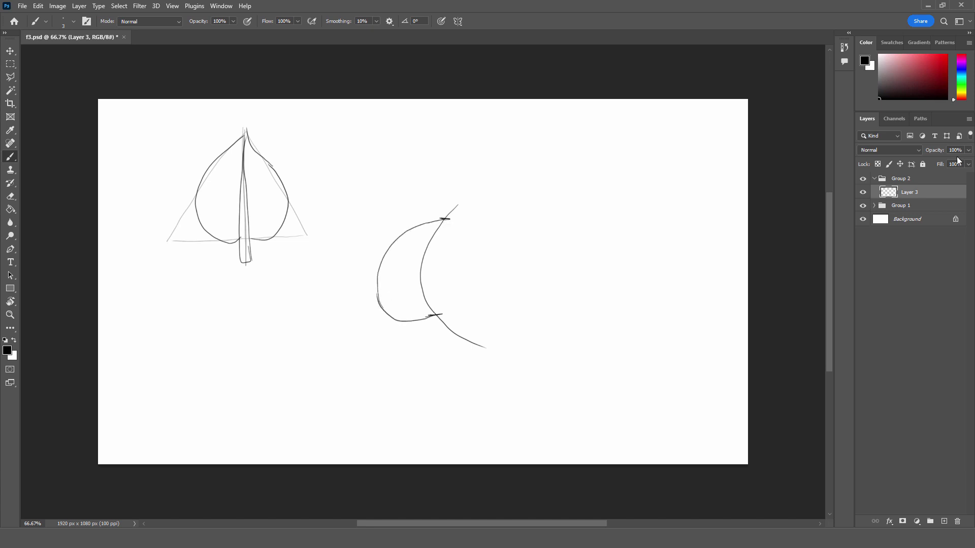
drag(968, 150, 933, 163)
- On new Layer 4, ink the curved leaf's inner and outer edges over the crescent
drag(446, 220, 383, 292)
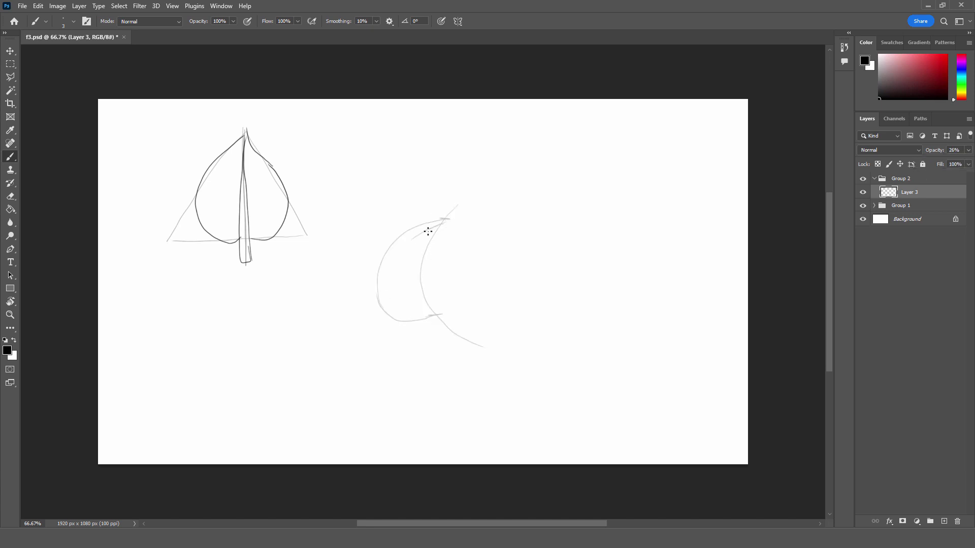
key(ctrl+z)
click(944, 521)
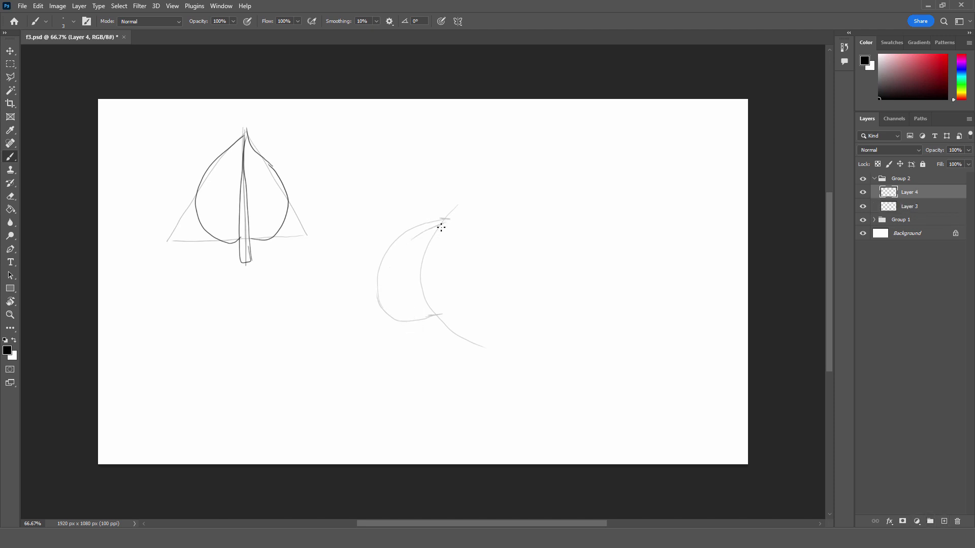
mouse_move(445, 224)
mouse_down()
mouse_move(429, 315)
mouse_move(395, 319)
mouse_up()
mouse_move(386, 280)
mouse_down()
mouse_move(443, 219)
mouse_move(424, 254)
mouse_move(445, 324)
mouse_move(425, 269)
mouse_move(435, 239)
mouse_up()
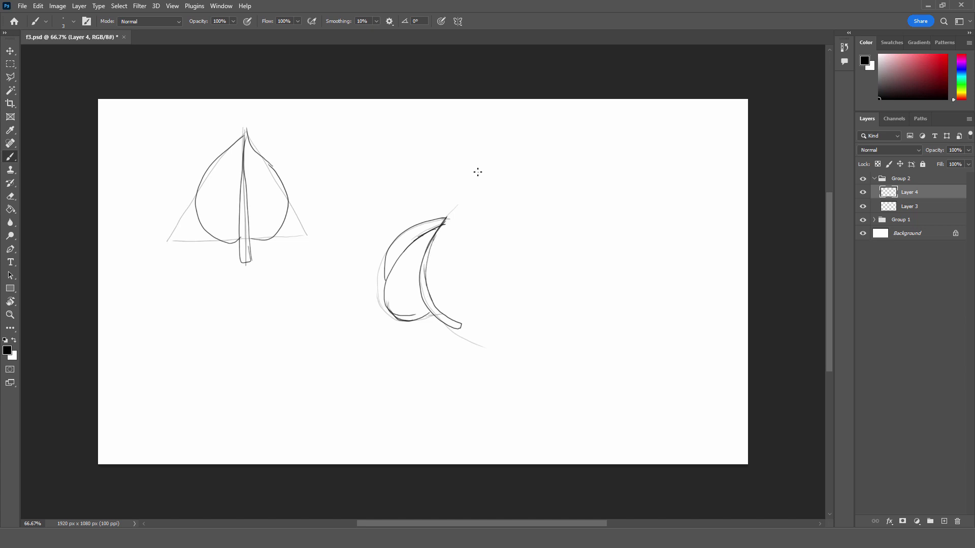
- In a new Group 3, sketch a square box guide on Layer 5 faded to 42% opacity
click(874, 179)
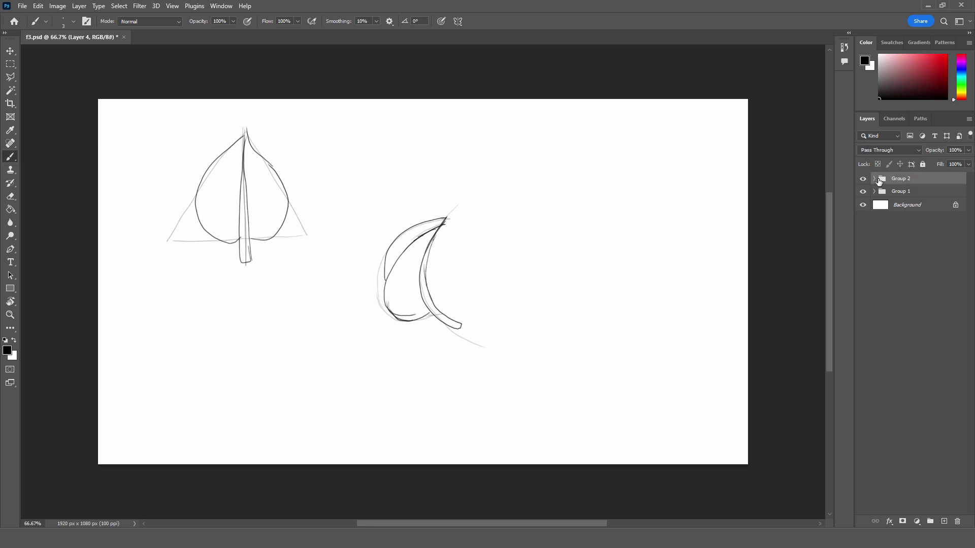
click(930, 522)
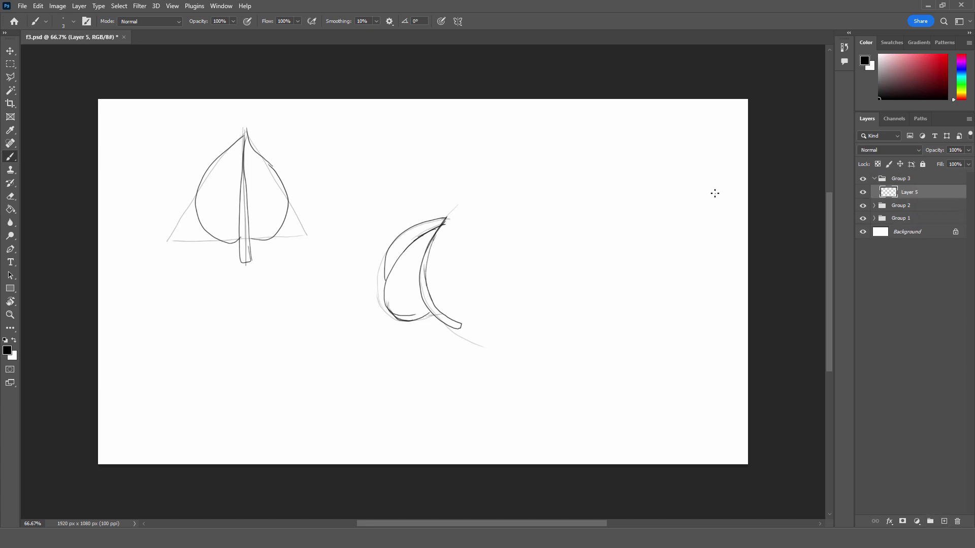
drag(692, 420, 597, 425)
drag(550, 318, 553, 434)
mouse_move(668, 315)
mouse_down()
mouse_move(671, 446)
mouse_move(550, 320)
mouse_up()
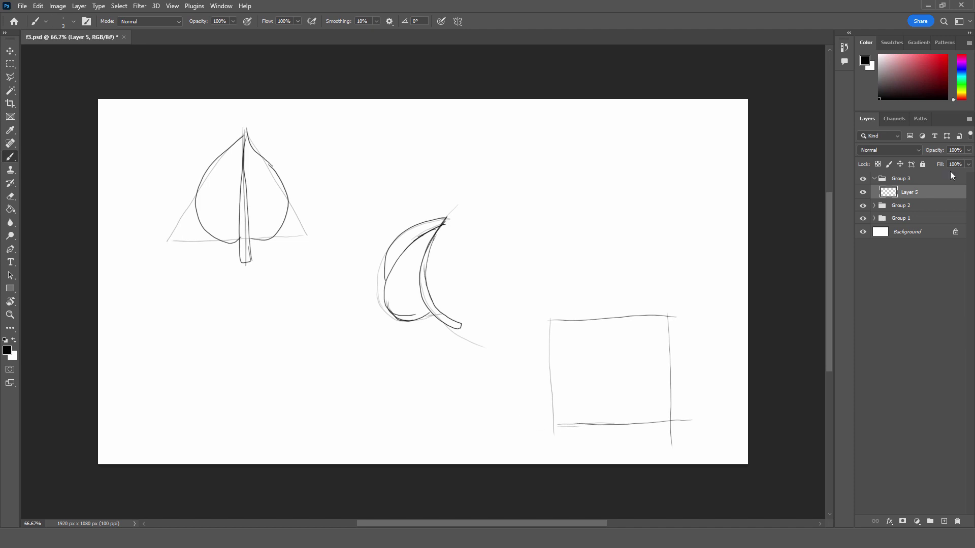
drag(944, 165, 928, 165)
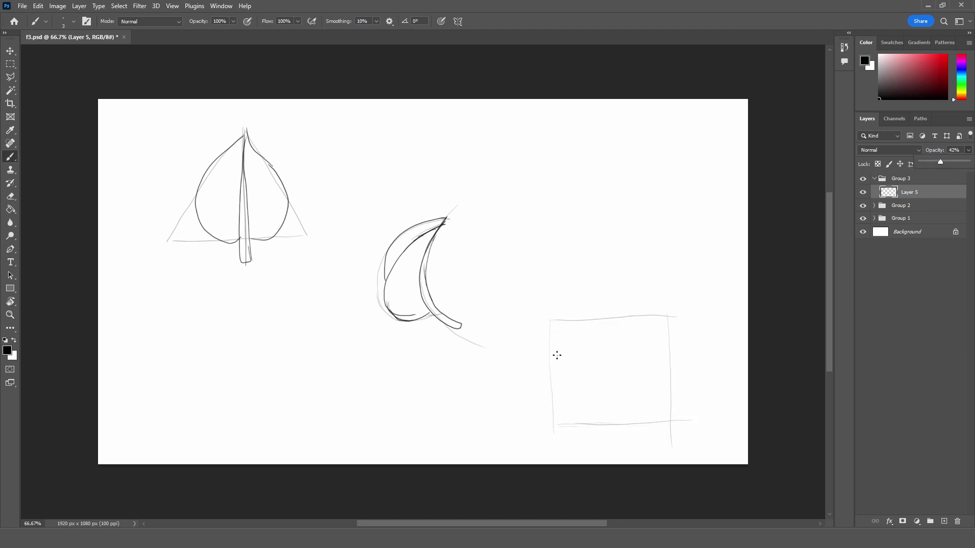
- On new Layer 6, outline the curled leaf with its outer arc, inner curve, folded tip and stalk
drag(555, 348, 552, 375)
key(ctrl+z)
click(944, 522)
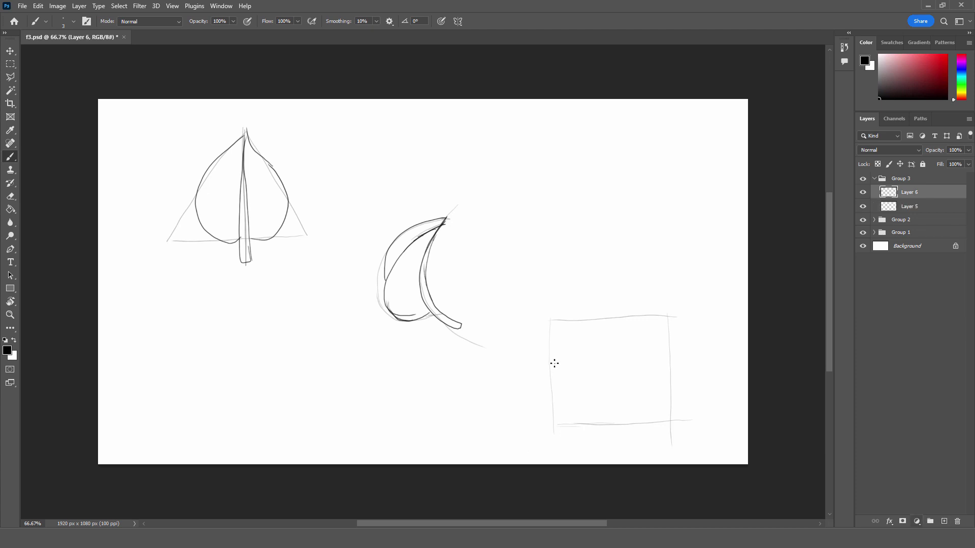
mouse_move(551, 370)
mouse_down()
mouse_move(649, 374)
mouse_move(651, 388)
mouse_up()
drag(635, 346, 642, 450)
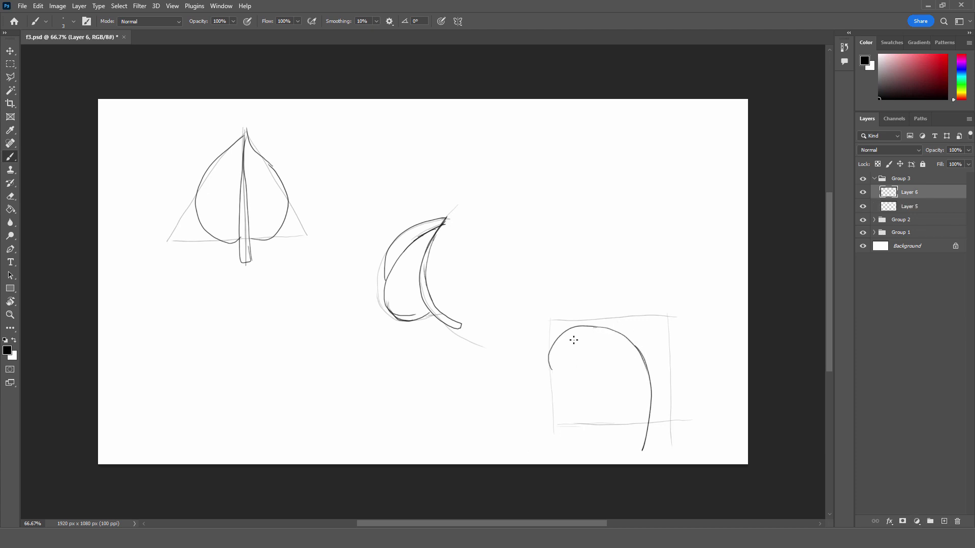
mouse_move(551, 356)
mouse_down()
mouse_move(568, 340)
mouse_move(591, 342)
mouse_move(618, 419)
mouse_move(655, 413)
mouse_move(666, 365)
mouse_move(660, 338)
mouse_move(622, 314)
mouse_move(574, 329)
mouse_up()
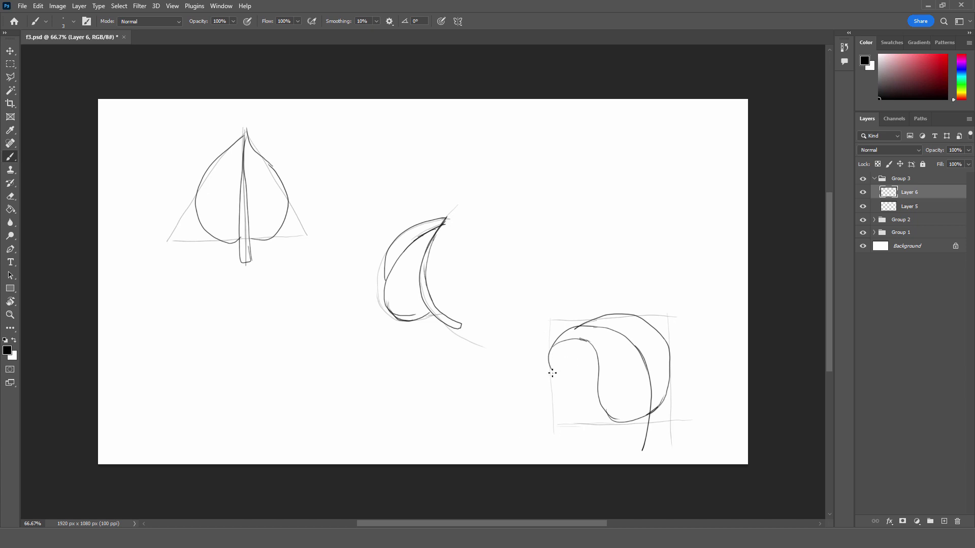
drag(553, 373, 615, 315)
drag(639, 355, 633, 446)
click(874, 178)
ctrl+click(920, 193)
- Fade Groups 1–3 together to 32% opacity and zoom in to 200%
click(968, 150)
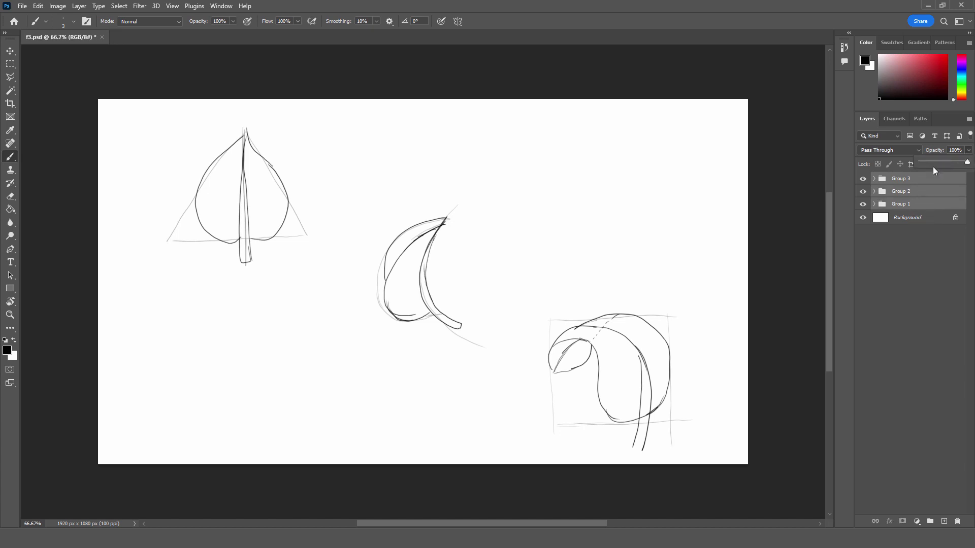
click(935, 161)
key(ctrl+KP_Add)
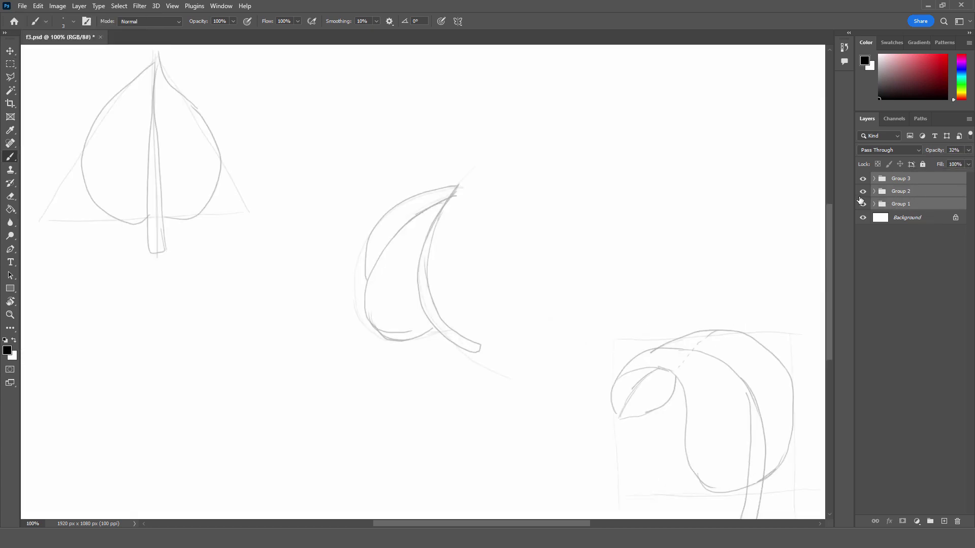
key(ctrl+KP_Add)
- Pan the view and add an empty Layer 7 on top for inking
drag(826, 318, 828, 272)
drag(477, 524, 459, 525)
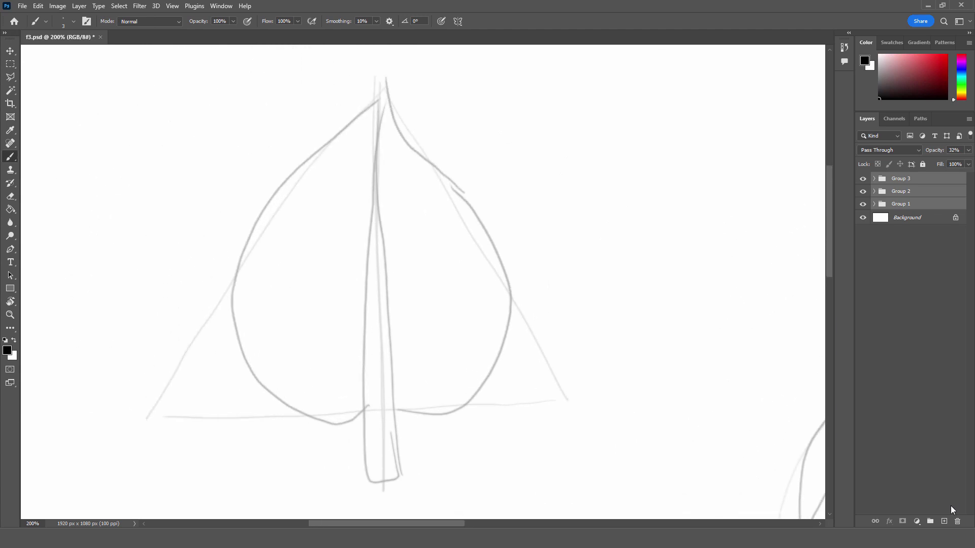
click(943, 521)
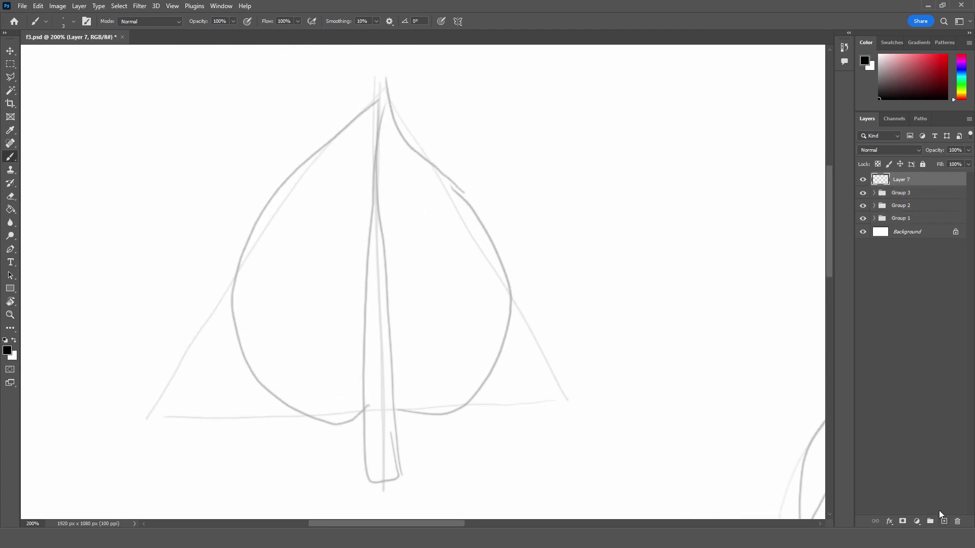
- Ink the leaf's serrated upper-left edge with thin veins fanning below it
mouse_move(385, 92)
mouse_down()
mouse_move(256, 222)
mouse_move(231, 326)
mouse_move(253, 379)
mouse_up()
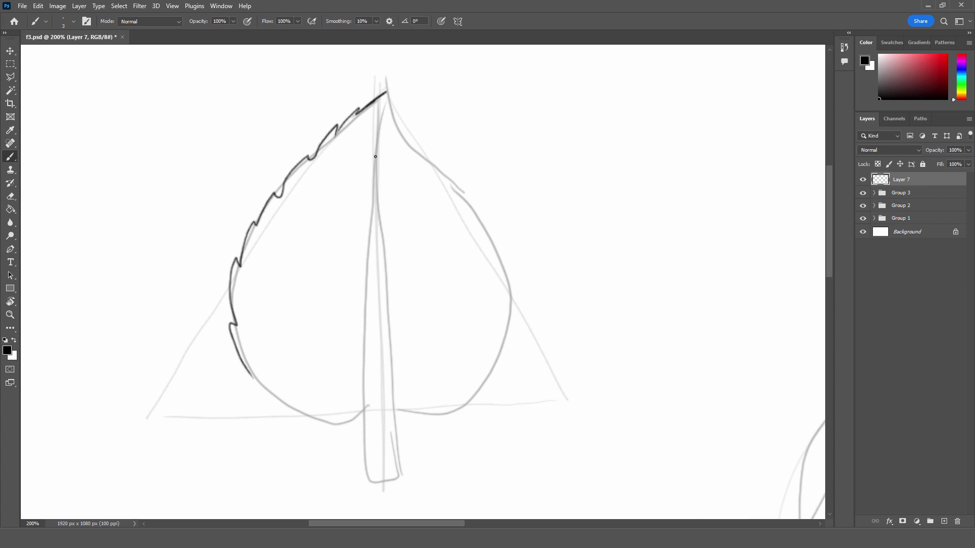
drag(336, 138, 348, 201)
drag(357, 115, 370, 210)
drag(318, 151, 334, 203)
drag(329, 165, 337, 203)
drag(329, 157, 332, 192)
drag(343, 156, 340, 187)
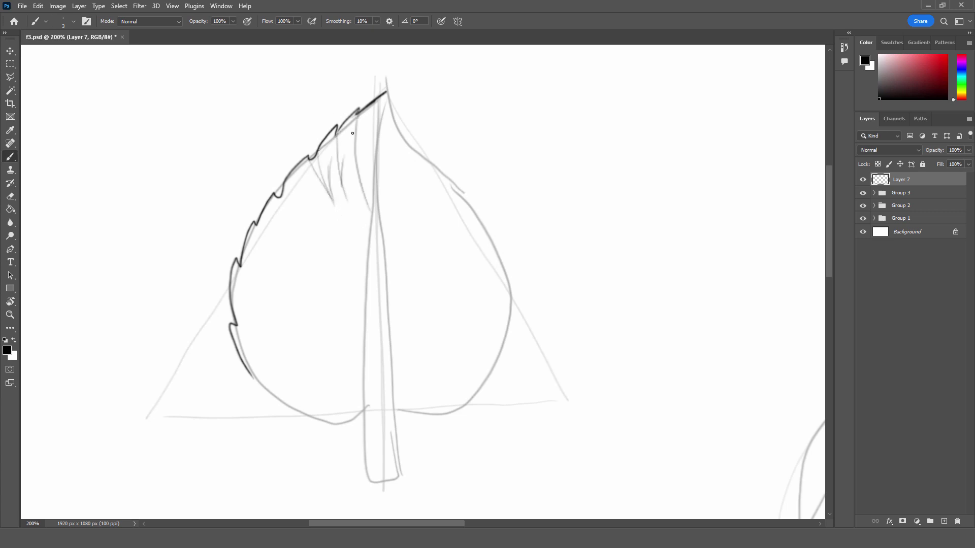
drag(365, 141, 357, 166)
- Ink the midrib down from the leaf tip and extend the stem outline up to it
mouse_move(386, 93)
mouse_down()
mouse_move(372, 155)
mouse_move(371, 421)
mouse_up()
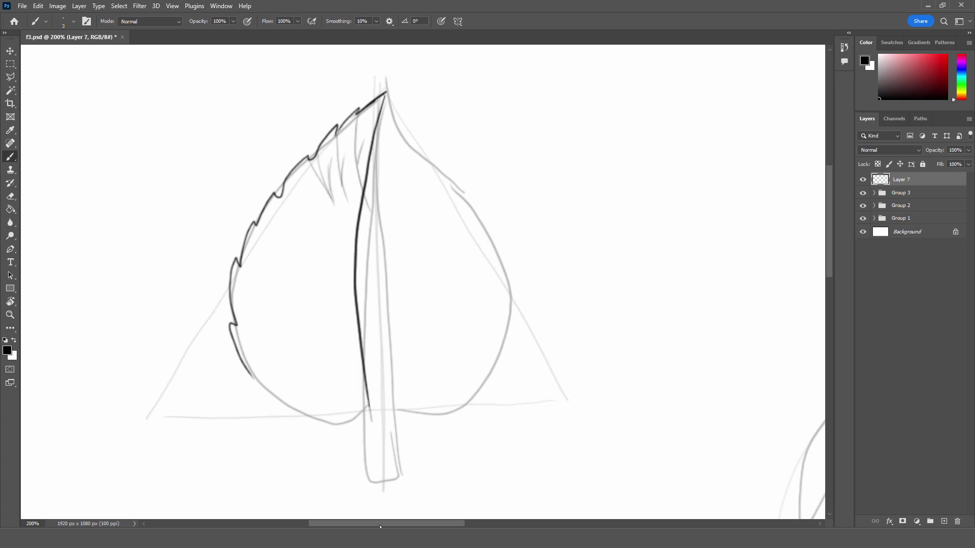
key(ctrl+z)
mouse_move(386, 95)
mouse_down()
mouse_move(362, 398)
mouse_move(374, 488)
mouse_move(383, 490)
mouse_move(391, 398)
mouse_move(378, 184)
mouse_up()
drag(384, 292, 382, 143)
drag(366, 207, 354, 151)
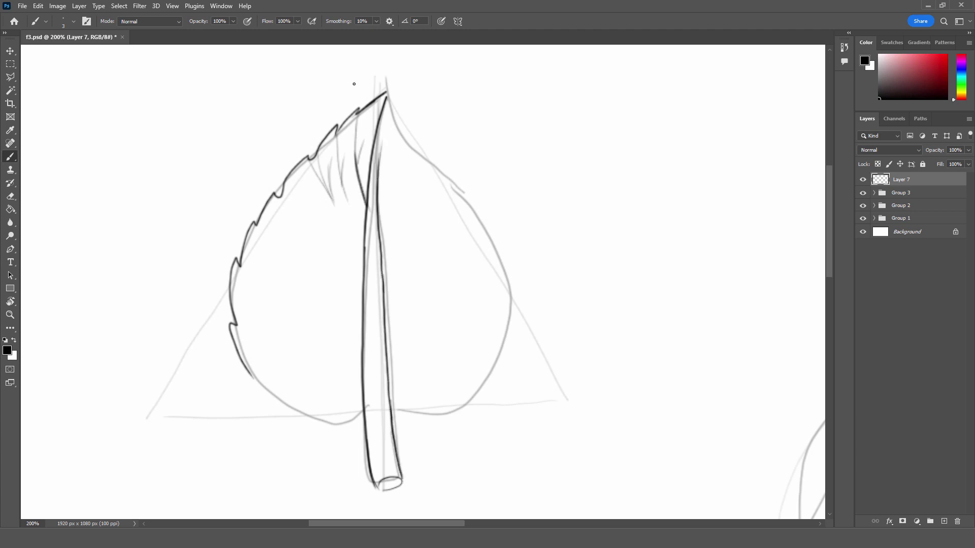
- Ink veins across the leaf's left half and darken its lower outline
drag(360, 294, 308, 182)
drag(358, 327, 280, 222)
drag(356, 368, 253, 298)
mouse_move(358, 400)
mouse_down()
mouse_move(262, 360)
mouse_move(331, 423)
mouse_move(247, 368)
mouse_move(304, 390)
mouse_up()
drag(325, 385, 326, 395)
- Hatch the left half between its veins with short strokes
drag(264, 338, 267, 362)
drag(315, 322, 317, 346)
drag(279, 303, 281, 324)
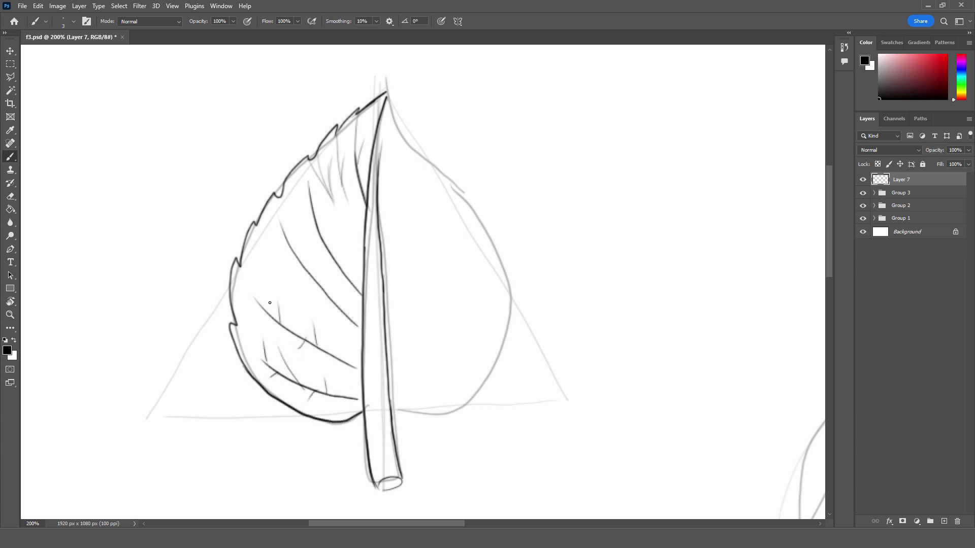
drag(308, 275, 290, 282)
drag(294, 220, 297, 248)
drag(274, 255, 290, 261)
drag(344, 315, 318, 310)
drag(327, 274, 330, 298)
mouse_move(363, 255)
mouse_down()
mouse_move(331, 202)
mouse_move(337, 153)
mouse_up()
drag(333, 242, 336, 263)
drag(328, 242, 307, 246)
drag(290, 202, 311, 214)
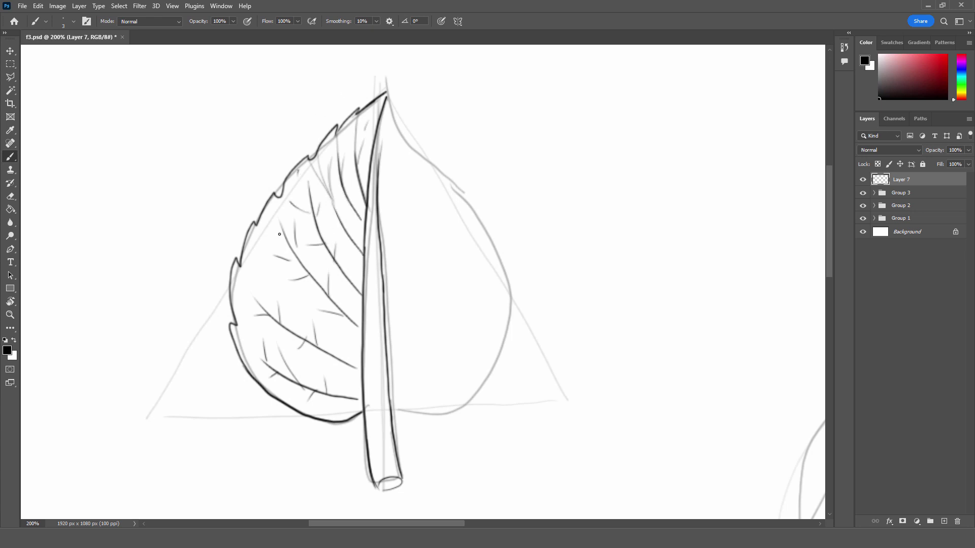
- Ink the right half's serrated outline, redoing the upper edge, plus its first veins
mouse_move(409, 410)
mouse_down()
mouse_move(431, 422)
mouse_move(505, 363)
mouse_move(509, 261)
mouse_move(455, 190)
mouse_move(503, 273)
mouse_up()
key(ctrl+z)
mouse_move(460, 186)
mouse_down()
mouse_move(474, 212)
mouse_move(410, 137)
mouse_move(388, 92)
mouse_up()
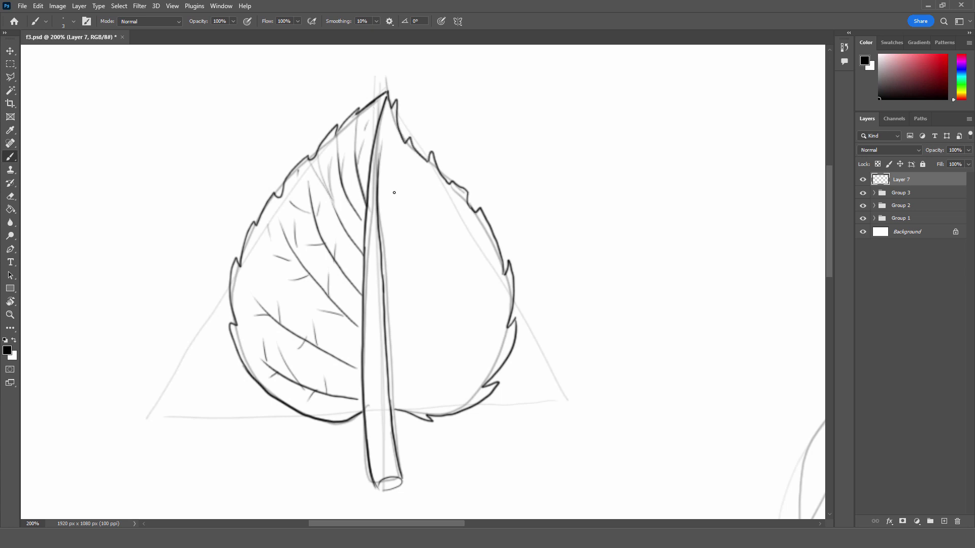
drag(404, 162, 384, 223)
mouse_move(406, 186)
mouse_down()
mouse_move(390, 199)
mouse_move(390, 186)
mouse_up()
mouse_move(391, 396)
mouse_down()
mouse_move(491, 353)
mouse_move(501, 286)
mouse_move(474, 225)
mouse_up()
- Add long and short veins through the leaf's right half
drag(386, 325, 434, 195)
drag(382, 276, 416, 189)
drag(410, 234, 394, 245)
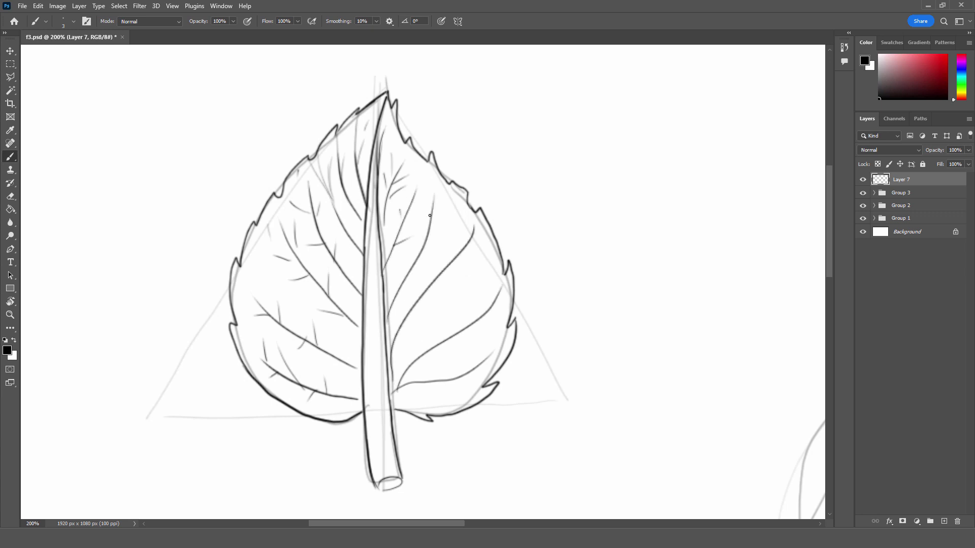
drag(431, 208, 424, 223)
drag(401, 261, 397, 279)
drag(432, 244, 449, 230)
drag(425, 261, 415, 265)
drag(418, 232, 413, 242)
- Hatch the right half between veins and along its edge, extending the upper right vein
mouse_move(416, 276)
mouse_down()
mouse_move(415, 292)
mouse_move(443, 299)
mouse_up()
mouse_move(435, 276)
mouse_down()
mouse_move(460, 270)
mouse_move(471, 315)
mouse_up()
mouse_move(442, 312)
mouse_down()
mouse_move(437, 335)
mouse_move(413, 359)
mouse_up()
drag(458, 335, 475, 338)
drag(496, 316, 483, 319)
drag(461, 311, 457, 327)
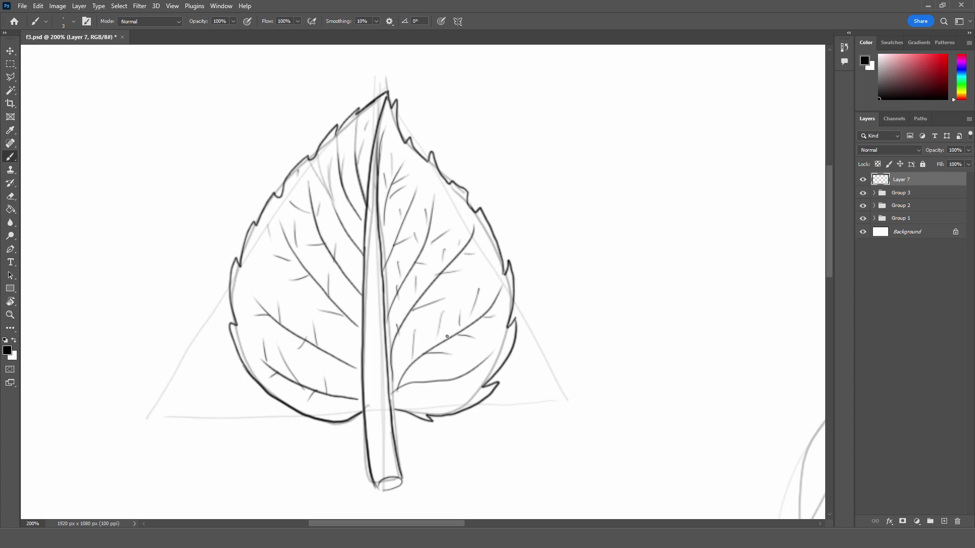
drag(423, 381, 422, 370)
drag(484, 366, 477, 351)
mouse_move(454, 373)
mouse_down()
mouse_move(449, 358)
mouse_move(458, 375)
mouse_up()
drag(438, 391, 434, 379)
drag(417, 187, 427, 167)
- Pan to the middle leaf and ink its serrated upper side and bottom-left edges
drag(460, 524, 521, 524)
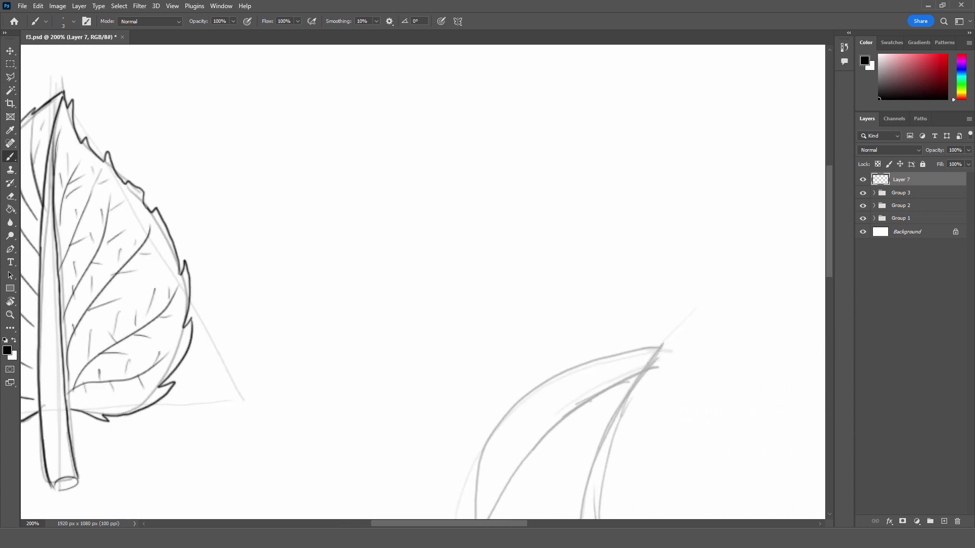
drag(828, 266, 810, 325)
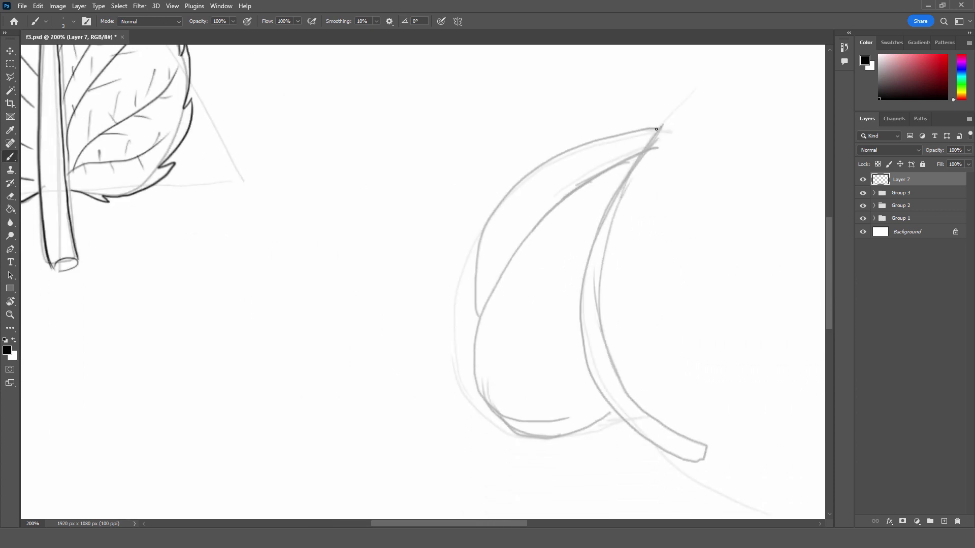
mouse_move(649, 147)
mouse_down()
mouse_move(543, 209)
mouse_move(496, 285)
mouse_move(480, 400)
mouse_move(594, 233)
mouse_move(604, 401)
mouse_move(615, 413)
mouse_move(561, 443)
mouse_move(488, 419)
mouse_up()
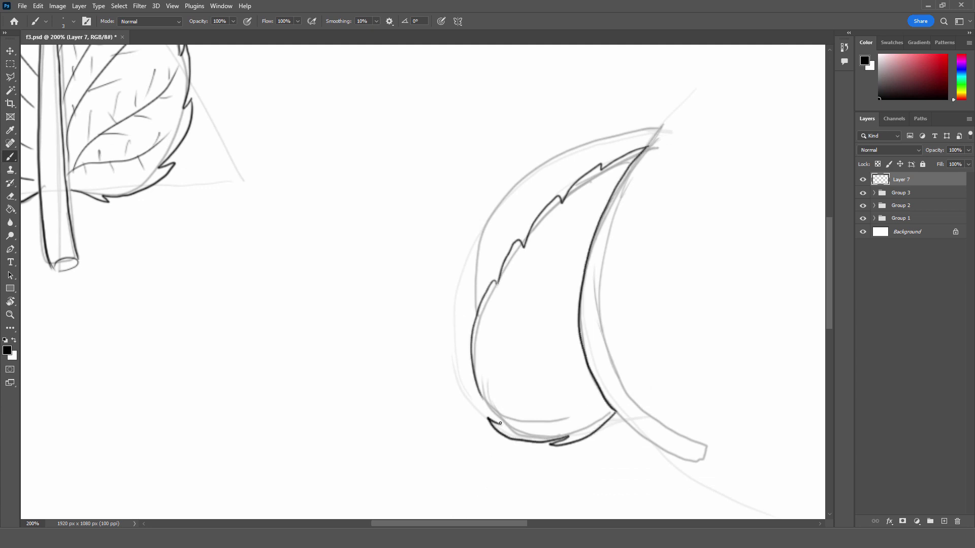
mouse_move(466, 323)
mouse_down()
mouse_move(500, 424)
mouse_move(475, 313)
mouse_move(498, 281)
mouse_up()
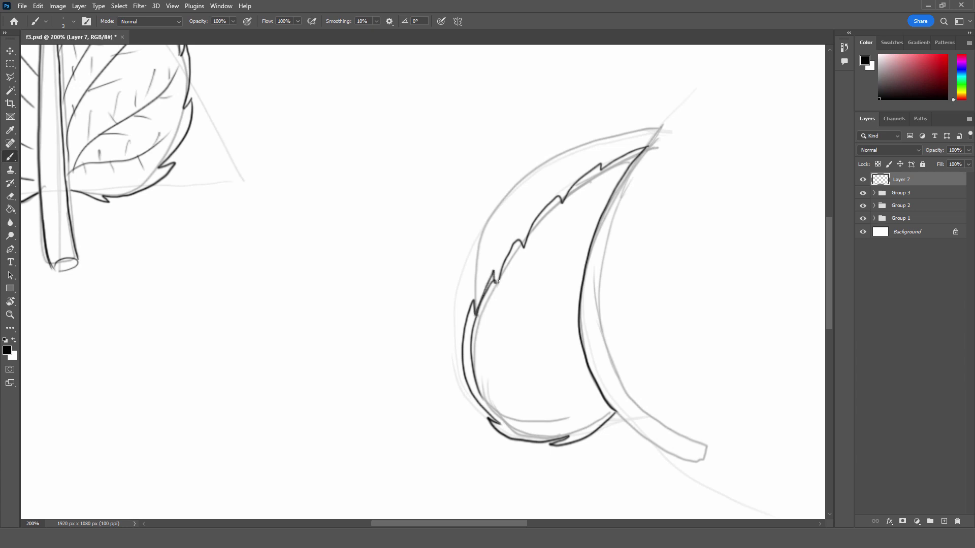
- Erase the doubled left-edge lines and re-ink the serrated upper edge from the tip
key(e)
drag(475, 325, 477, 399)
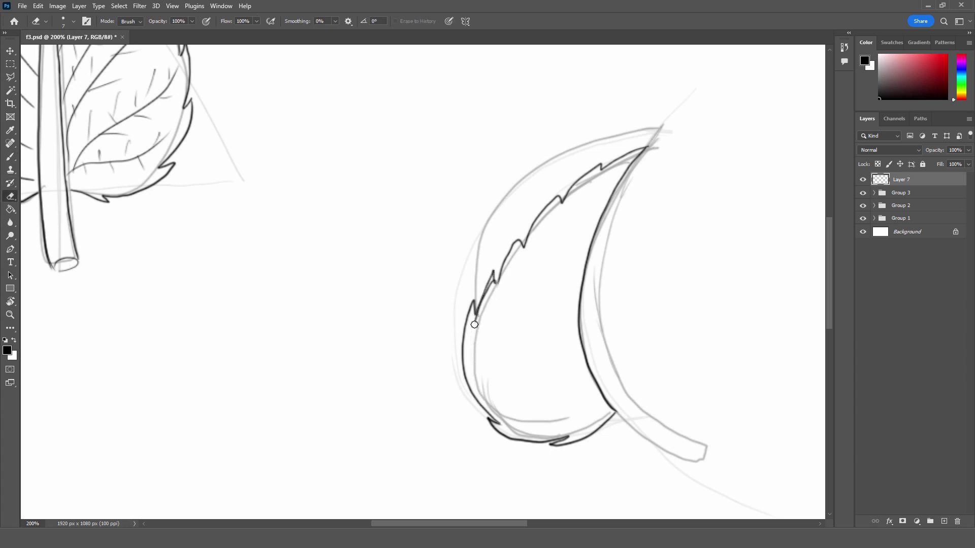
mouse_move(526, 230)
mouse_down()
mouse_move(492, 297)
mouse_move(518, 225)
mouse_move(524, 246)
mouse_up()
click(10, 157)
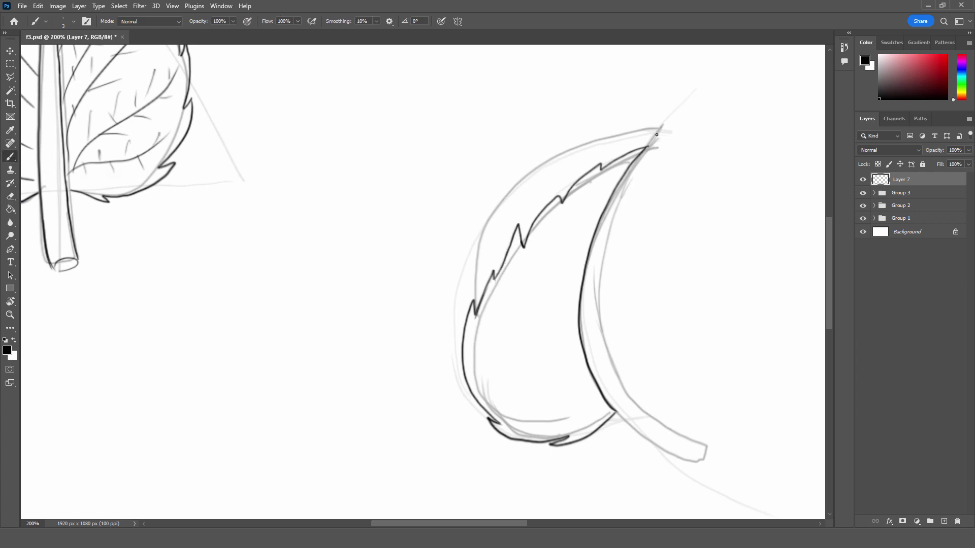
mouse_move(644, 149)
mouse_down()
mouse_move(654, 130)
mouse_move(609, 133)
mouse_move(540, 167)
mouse_move(485, 219)
mouse_move(473, 303)
mouse_up()
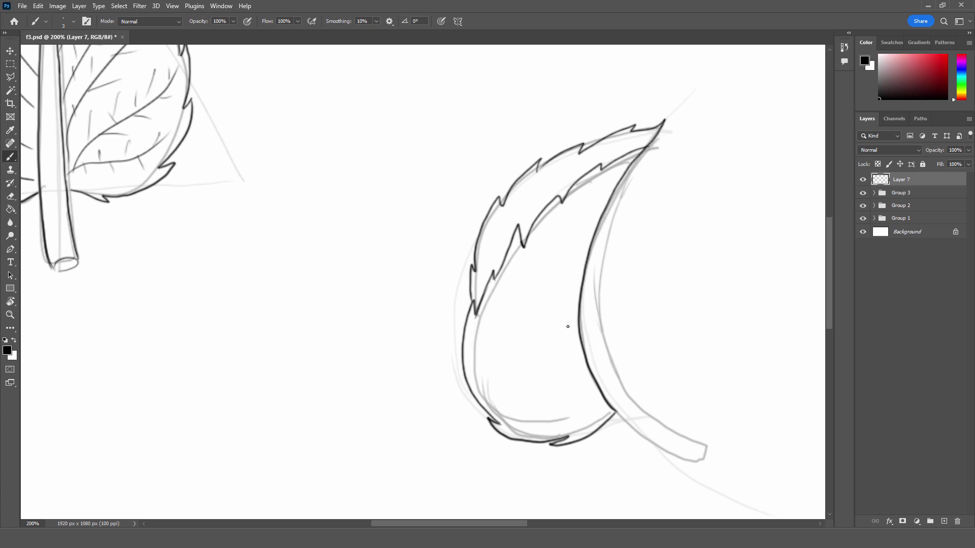
- Draw thin and curved veins sweeping across the curved leaf
drag(603, 166, 619, 147)
mouse_move(569, 164)
mouse_down()
mouse_move(562, 197)
mouse_move(497, 266)
mouse_up()
drag(607, 409, 493, 373)
drag(590, 382, 508, 287)
drag(582, 361, 542, 256)
mouse_move(575, 290)
mouse_down()
mouse_move(584, 199)
mouse_move(604, 193)
mouse_up()
- Hatch between the curved leaf's veins with short strokes
drag(569, 223, 563, 231)
mouse_move(566, 247)
mouse_down()
mouse_move(559, 258)
mouse_move(575, 257)
mouse_up()
drag(555, 294, 551, 325)
drag(531, 280, 567, 334)
drag(524, 311, 522, 320)
drag(510, 324, 506, 338)
drag(569, 363, 568, 374)
drag(538, 344, 539, 355)
drag(542, 370, 526, 374)
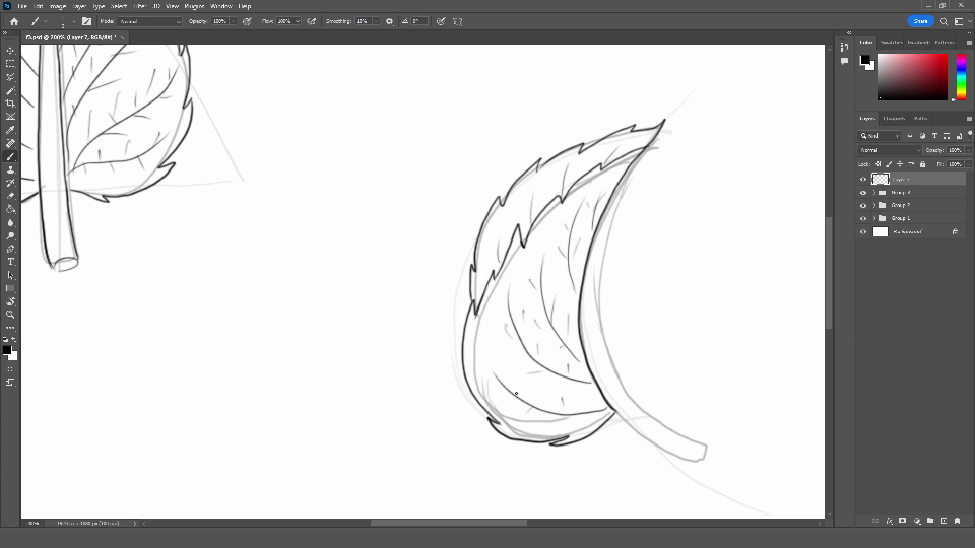
- Outline the curving stem from the leaf tip down to its cut end
drag(663, 122, 721, 446)
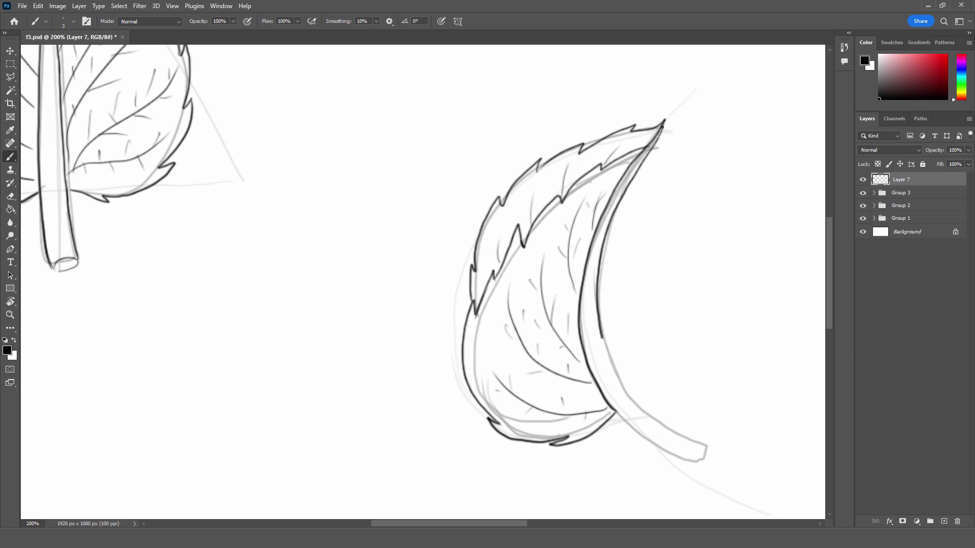
mouse_move(662, 449)
mouse_down()
mouse_move(611, 405)
mouse_move(707, 462)
mouse_move(721, 446)
mouse_up()
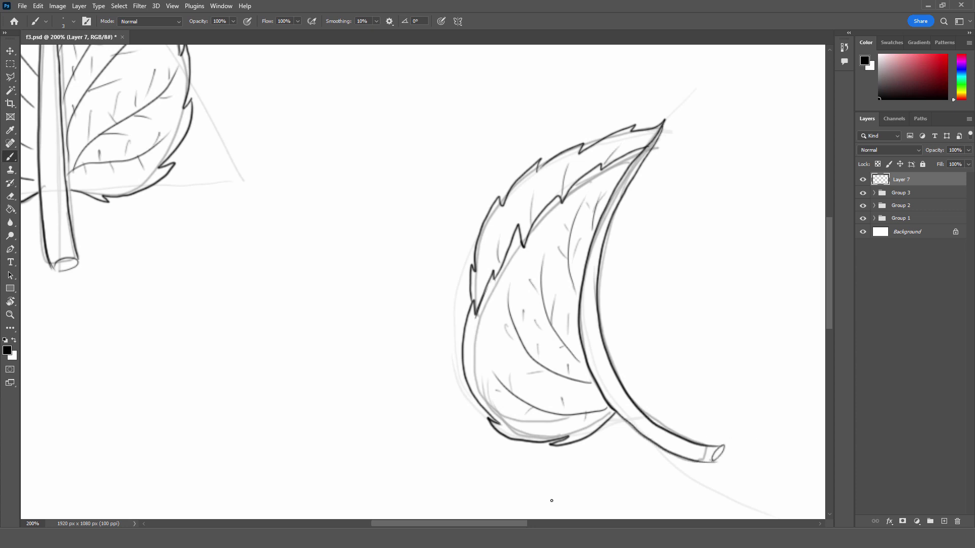
scroll(550, 498, right, 5)
- Pan to the third leaf and ink its curling contour, curled tip and outer left edge
drag(830, 316, 831, 360)
drag(607, 523, 675, 524)
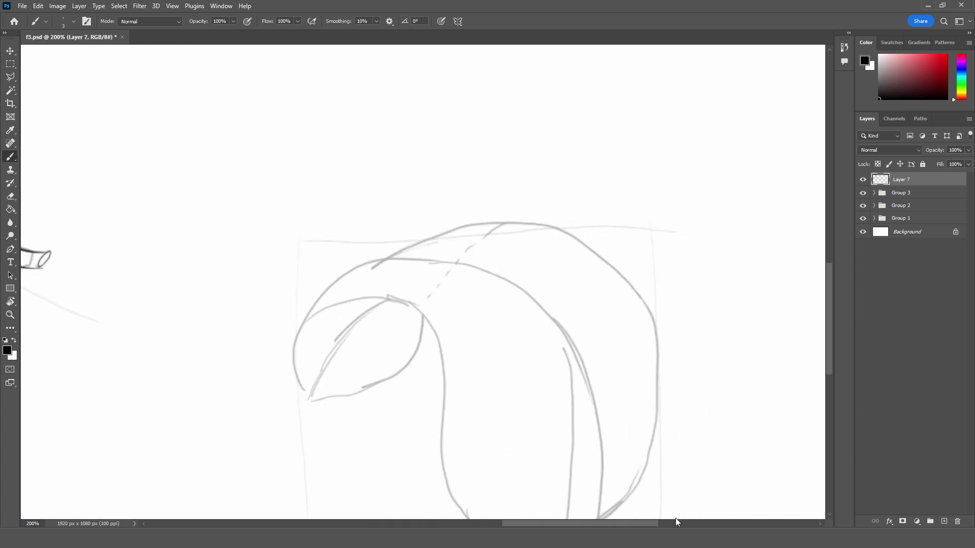
drag(830, 363, 830, 385)
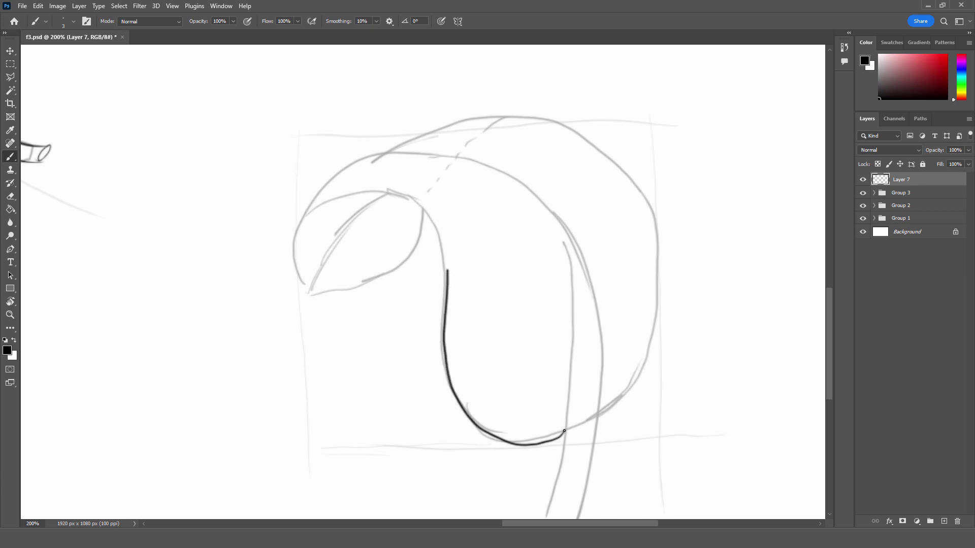
drag(564, 431, 307, 293)
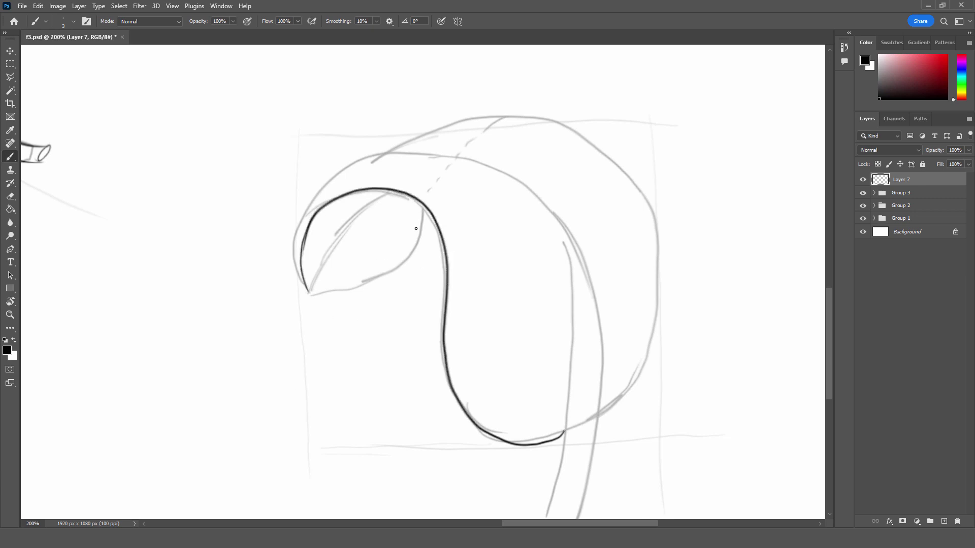
mouse_move(424, 212)
mouse_down()
mouse_move(316, 299)
mouse_move(402, 194)
mouse_up()
mouse_move(311, 295)
mouse_down()
mouse_move(358, 162)
mouse_move(448, 150)
mouse_up()
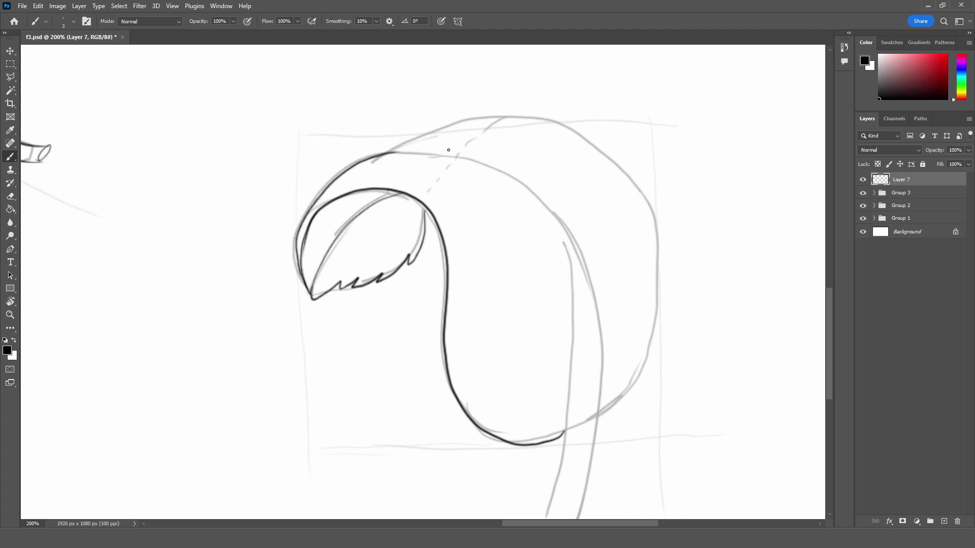
- Erase gaps to break the top edge, bottom curve and stem outline into dashes
click(17, 196)
mouse_move(340, 196)
mouse_down()
mouse_move(352, 192)
mouse_move(307, 231)
mouse_up()
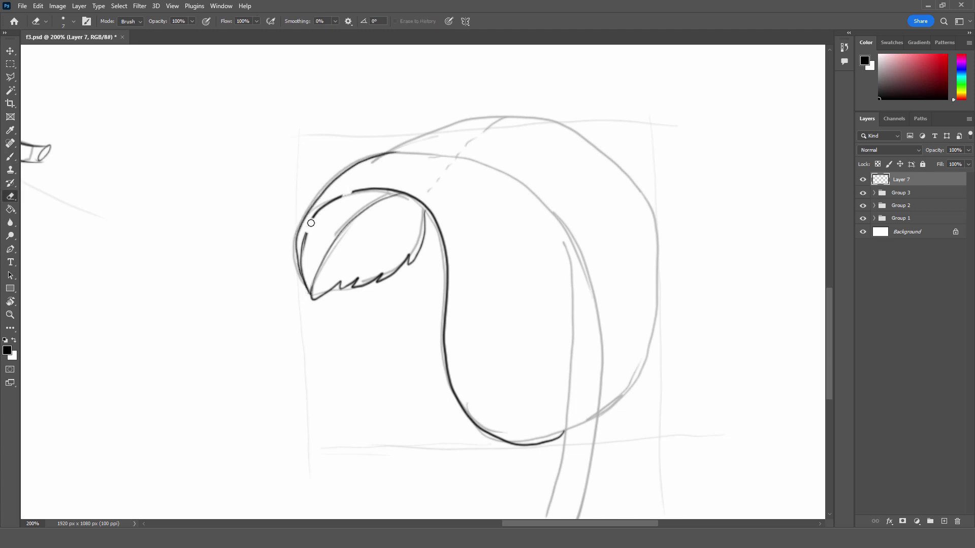
mouse_move(415, 199)
mouse_down()
mouse_move(380, 189)
mouse_move(440, 239)
mouse_move(444, 315)
mouse_up()
drag(445, 356, 447, 384)
drag(486, 424, 493, 435)
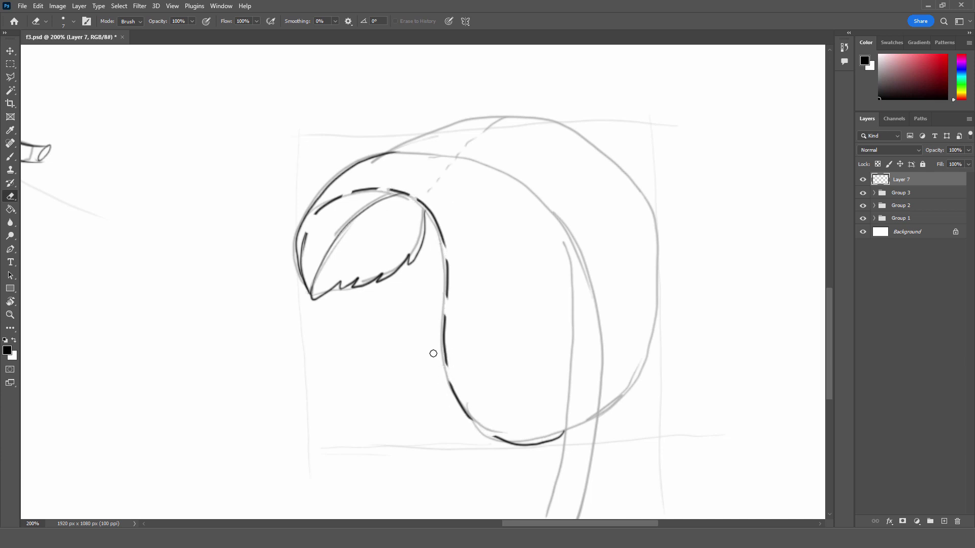
drag(445, 367, 444, 336)
drag(445, 284, 446, 302)
drag(439, 234, 443, 251)
mouse_move(406, 190)
mouse_down()
mouse_move(350, 192)
mouse_move(316, 212)
mouse_up()
- Ink strokes along the lower stem, top edge and jagged upper-left edge
click(10, 156)
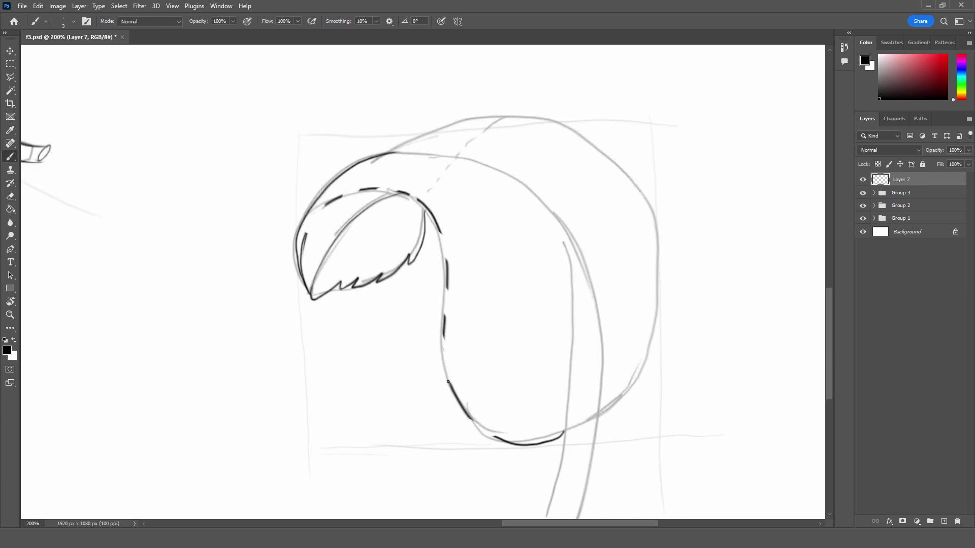
mouse_move(465, 394)
mouse_down()
mouse_move(444, 333)
mouse_move(446, 258)
mouse_up()
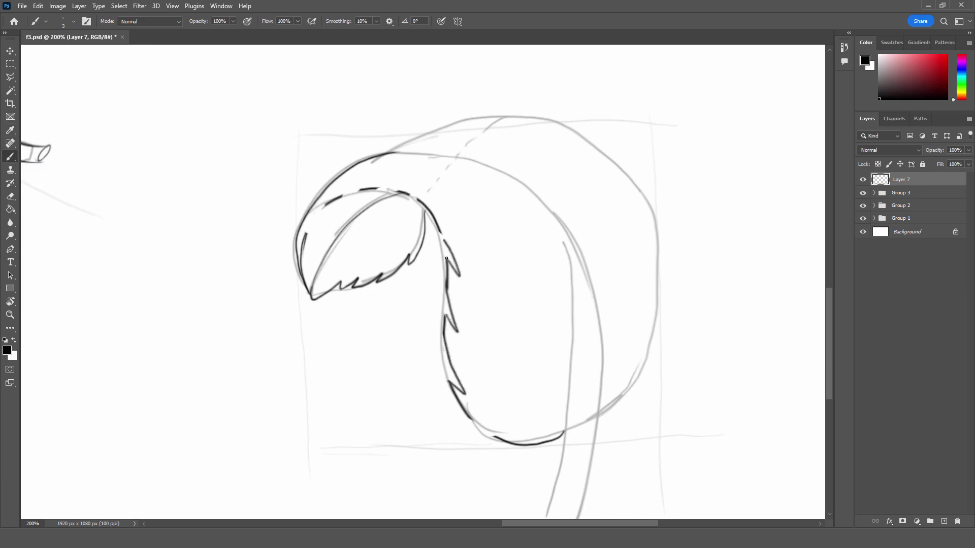
drag(371, 195, 395, 193)
drag(326, 204, 307, 236)
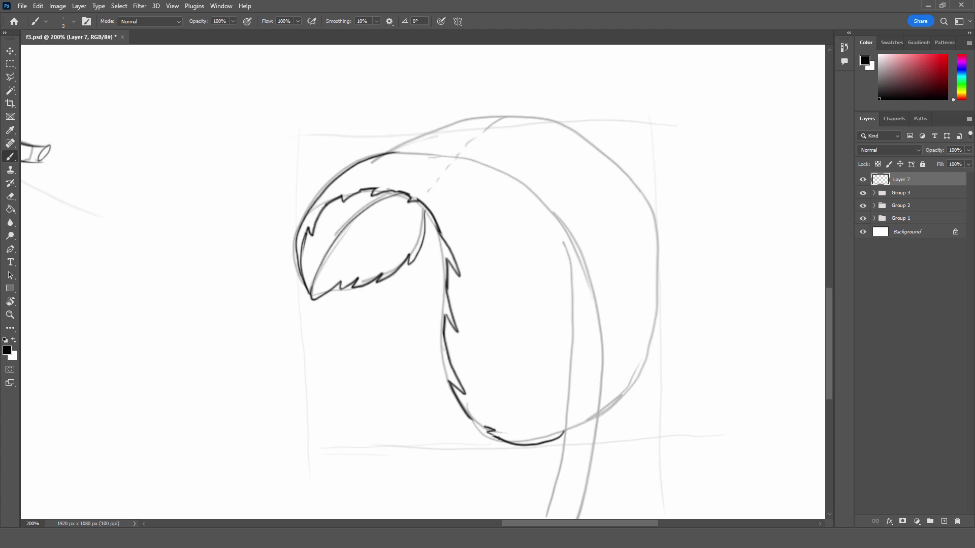
click(19, 194)
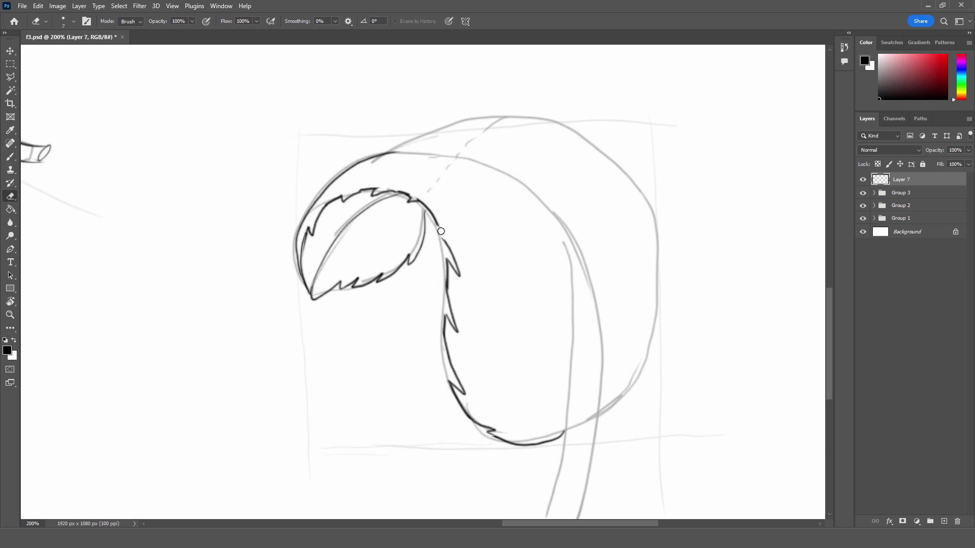
click(19, 157)
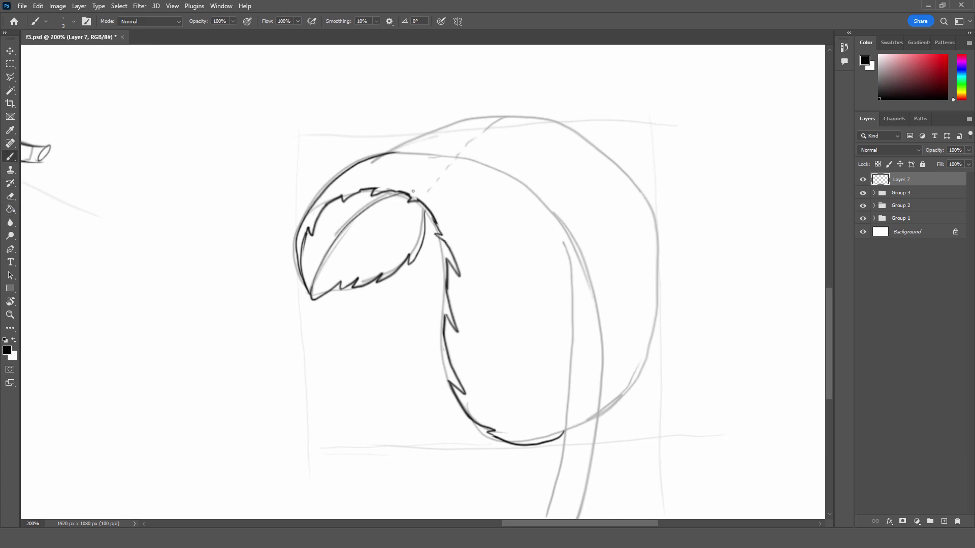
- Ink the curled leaf's right side and top edge over the sketch
mouse_move(604, 413)
mouse_down()
mouse_move(637, 375)
mouse_move(656, 306)
mouse_move(655, 228)
mouse_up()
drag(602, 155, 643, 198)
drag(552, 120, 587, 143)
drag(492, 120, 528, 119)
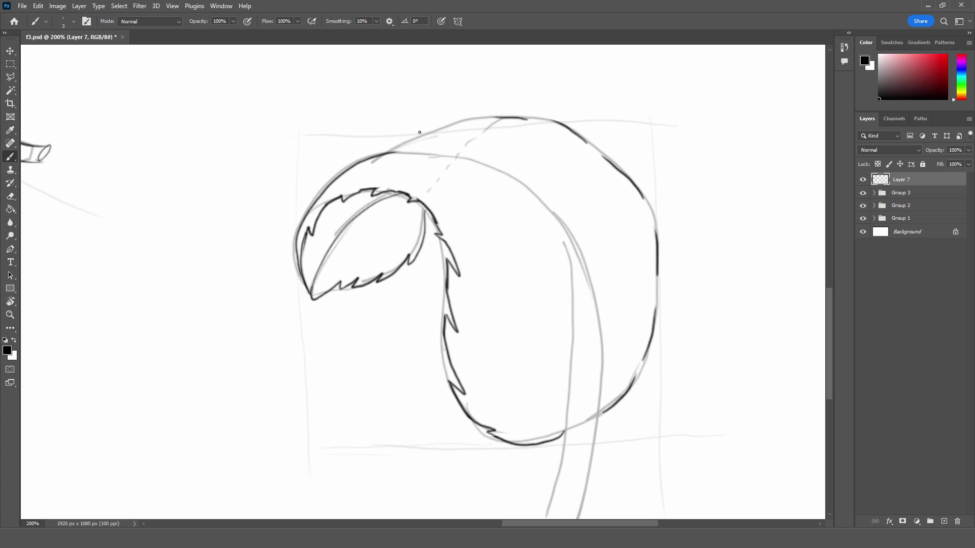
mouse_move(429, 130)
mouse_down()
mouse_move(470, 121)
mouse_move(388, 152)
mouse_up()
drag(499, 119, 463, 121)
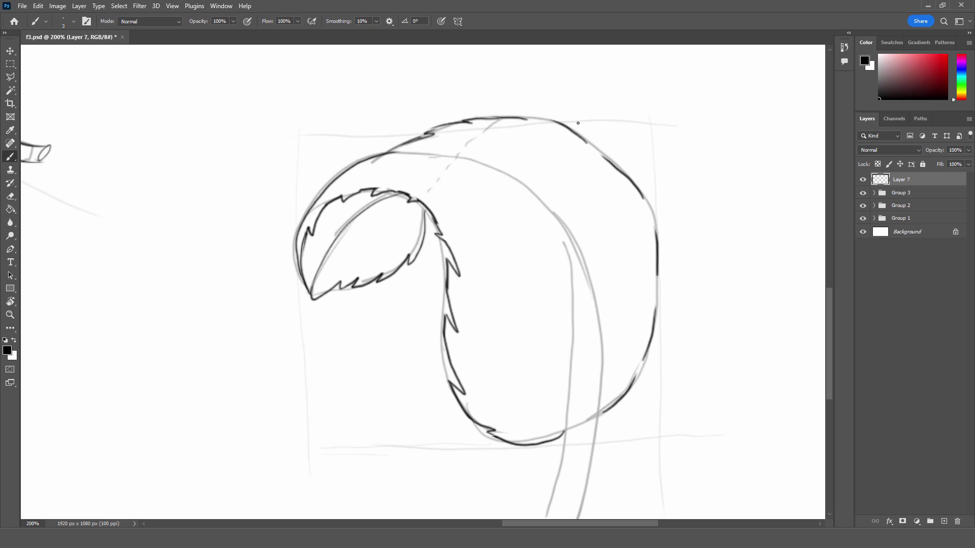
mouse_move(525, 121)
mouse_down()
mouse_move(563, 124)
mouse_move(617, 166)
mouse_up()
mouse_move(645, 199)
mouse_down()
mouse_move(653, 322)
mouse_move(625, 392)
mouse_up()
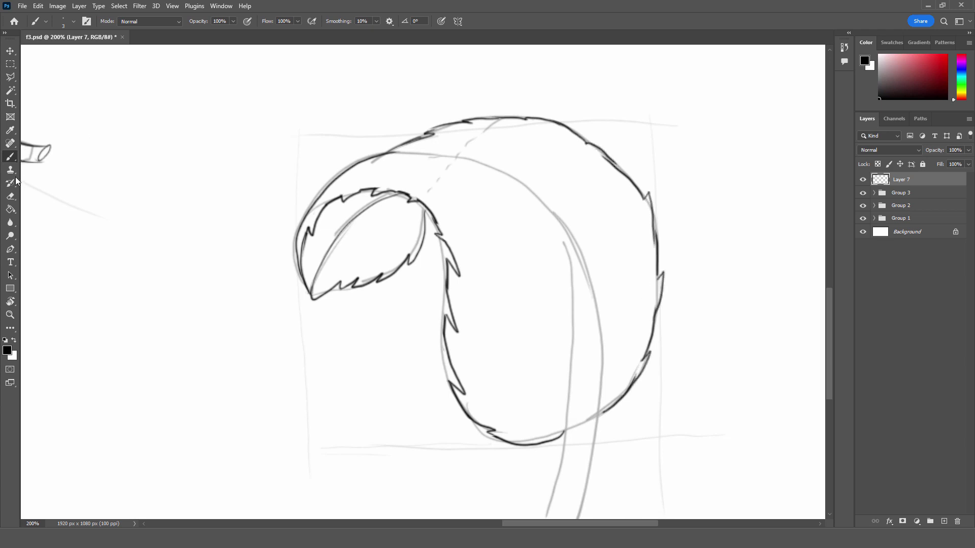
- Erase part of the upper right outline and redraw the right edge as serrated
click(18, 196)
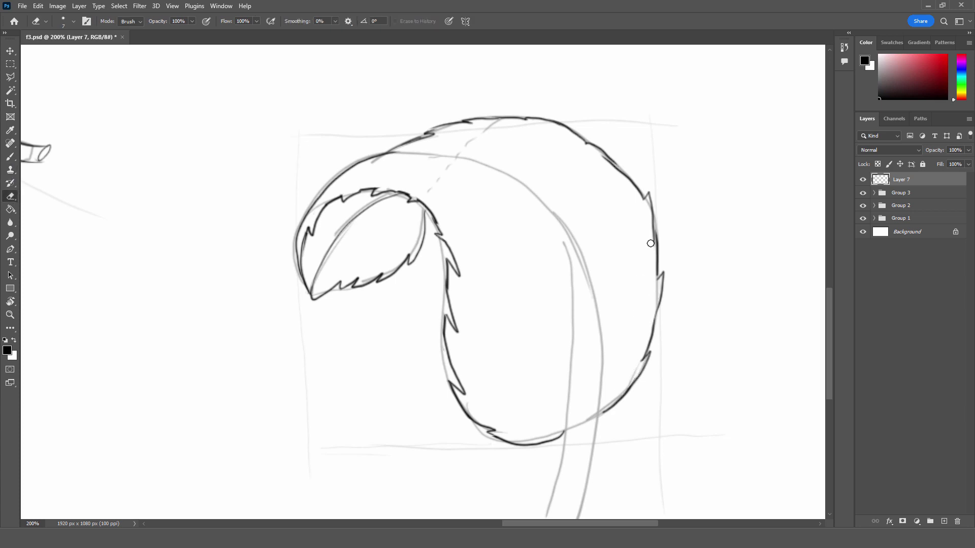
drag(592, 145, 599, 156)
key(b)
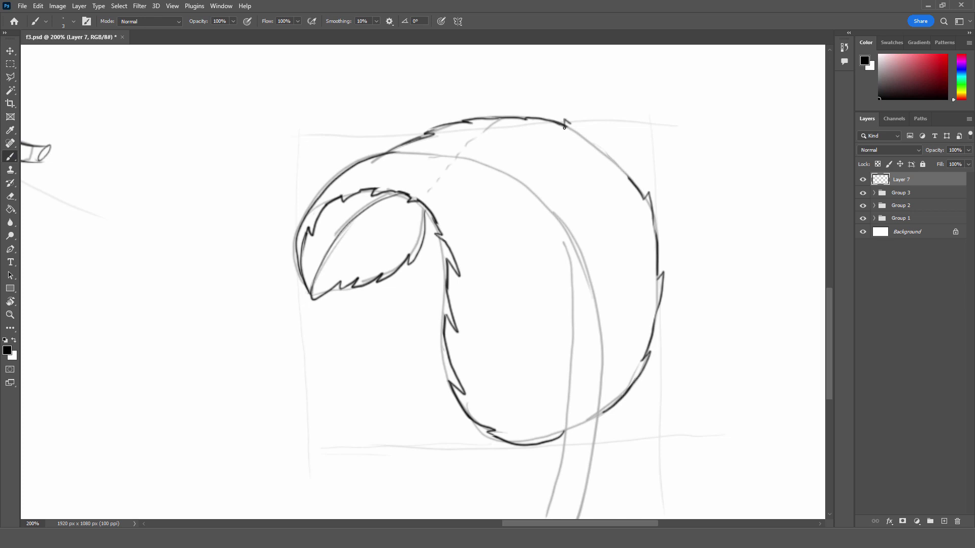
mouse_move(564, 125)
mouse_down()
mouse_move(621, 166)
mouse_move(634, 190)
mouse_move(656, 249)
mouse_move(659, 308)
mouse_up()
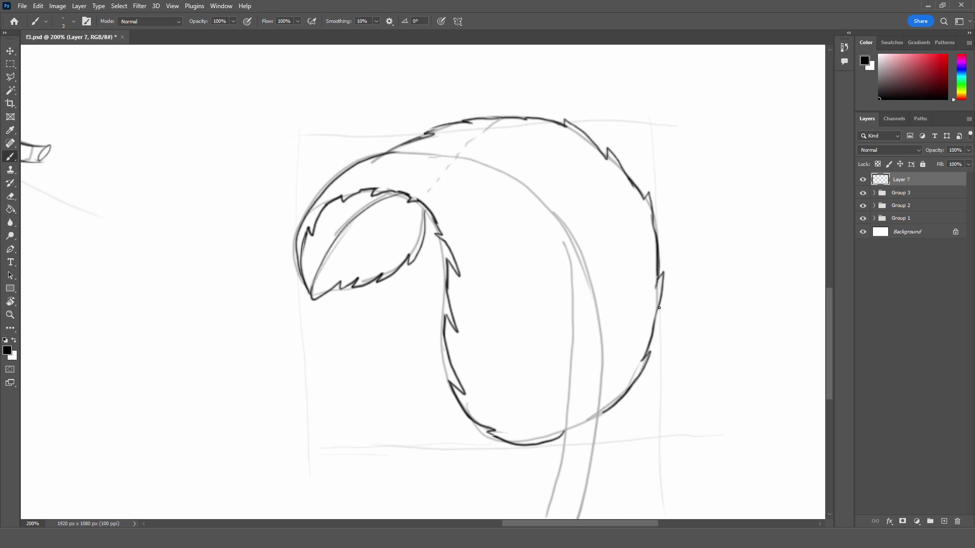
- Draw a shorter midrib through the leaf, replacing the over-long first line
mouse_move(599, 414)
mouse_down()
mouse_move(577, 249)
mouse_move(354, 164)
mouse_up()
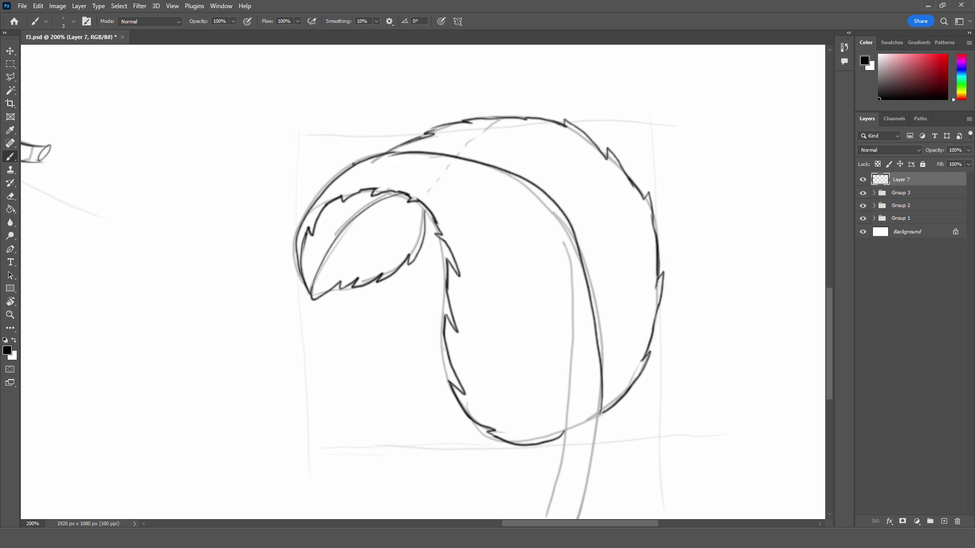
key(ctrl+z)
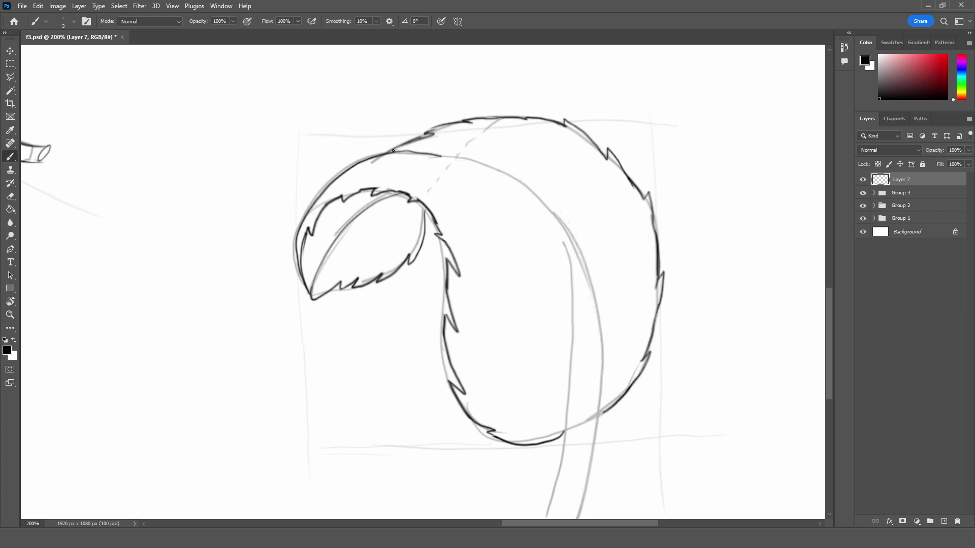
mouse_move(595, 287)
mouse_down()
mouse_move(393, 150)
mouse_move(584, 475)
mouse_up()
- Ink the curled leaf's double-line stem and its sweeping main side veins
mouse_move(531, 187)
mouse_down()
mouse_move(567, 269)
mouse_move(554, 477)
mouse_up()
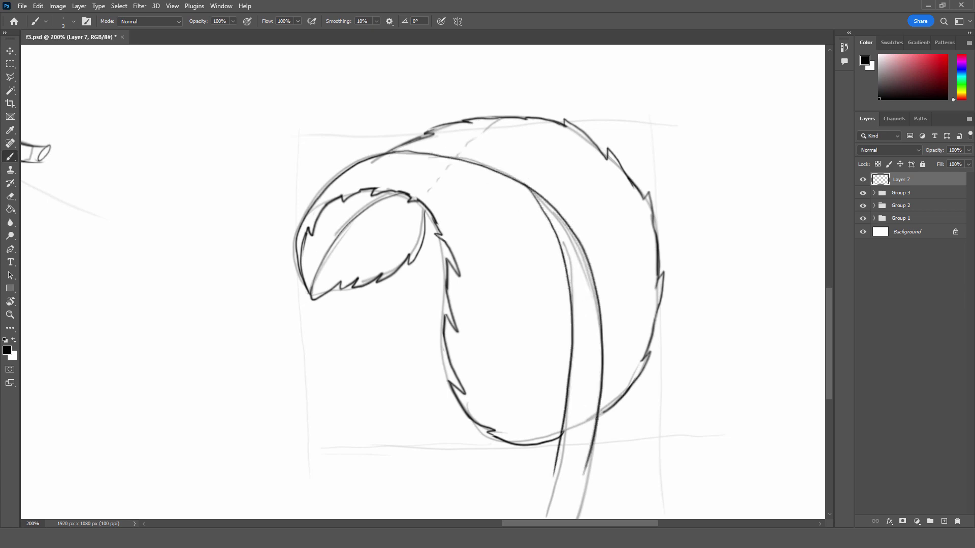
mouse_move(604, 374)
mouse_down()
mouse_move(639, 293)
mouse_move(624, 209)
mouse_up()
drag(587, 249, 549, 157)
drag(535, 191, 474, 143)
drag(517, 392, 561, 405)
drag(490, 356, 518, 392)
drag(484, 280, 569, 355)
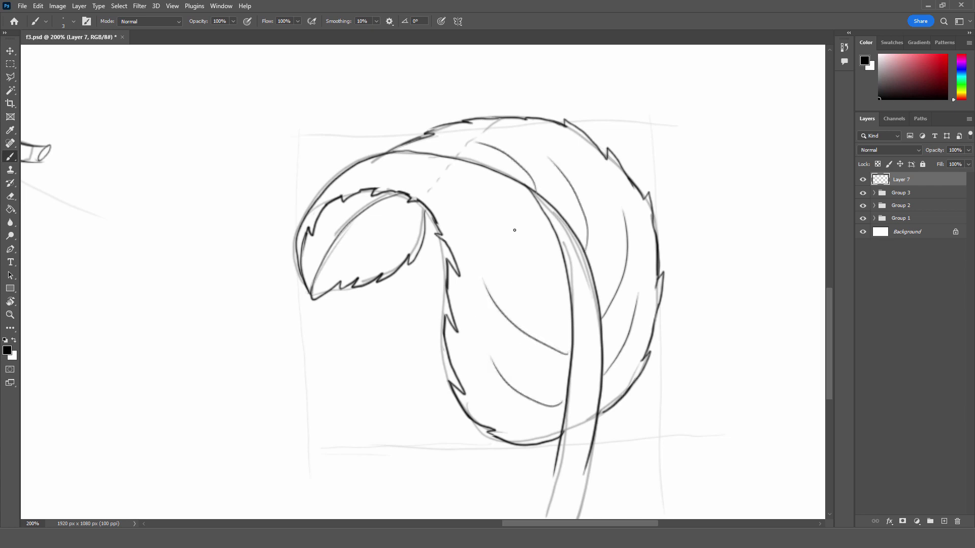
drag(488, 248, 566, 294)
drag(553, 239, 377, 159)
- Add short vein hatching strokes across the body of the curled leaf
drag(478, 175, 491, 191)
drag(468, 213, 531, 213)
drag(521, 254, 532, 279)
drag(527, 320, 531, 342)
drag(526, 378, 531, 395)
drag(485, 367, 502, 372)
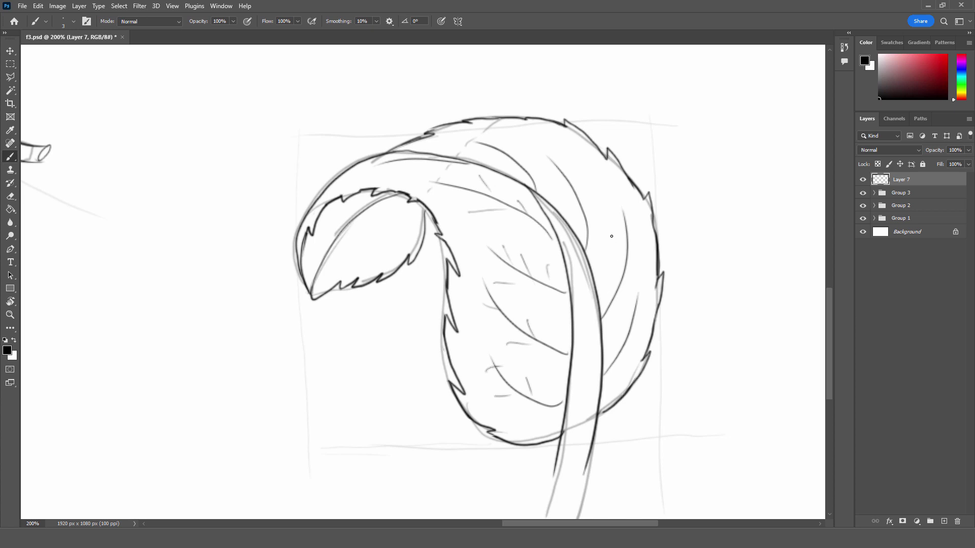
drag(611, 235, 620, 254)
drag(615, 323, 617, 340)
drag(584, 181, 586, 197)
drag(561, 195, 576, 216)
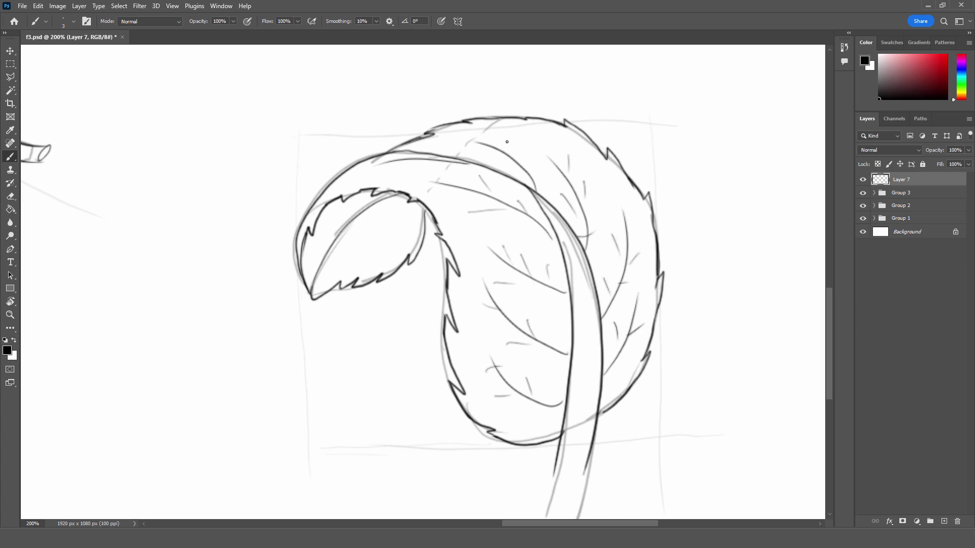
- Add vein strokes in the upper leaf and inside the small folded lobe
drag(507, 142, 509, 153)
drag(485, 133, 489, 144)
drag(361, 217, 353, 250)
drag(337, 245, 334, 268)
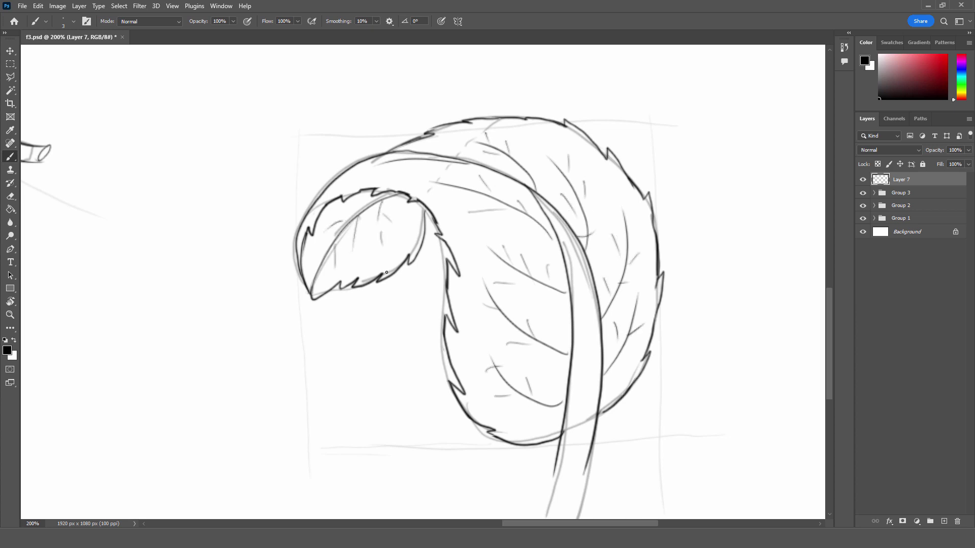
scroll(823, 333, down, 5)
mouse_move(593, 285)
mouse_down()
mouse_move(575, 350)
mouse_move(540, 339)
mouse_move(556, 310)
mouse_up()
- Zoom out to frame the whole canvas and hide sketch Groups 1, 2 and 3
key(ctrl+KP_Subtract)
key(ctrl+KP_Subtract)
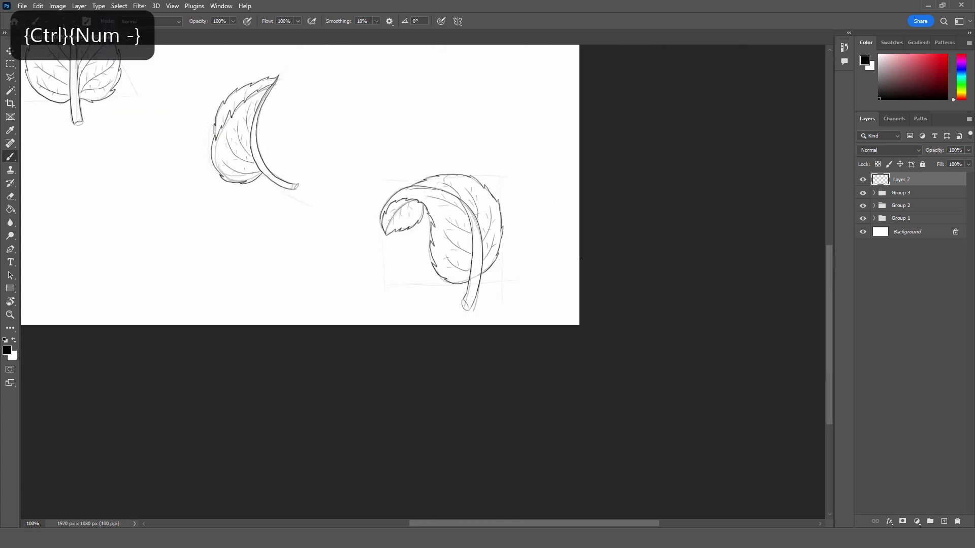
key(ctrl+KP_Subtract)
scroll(639, 526, left, 3)
scroll(588, 513, up, 3)
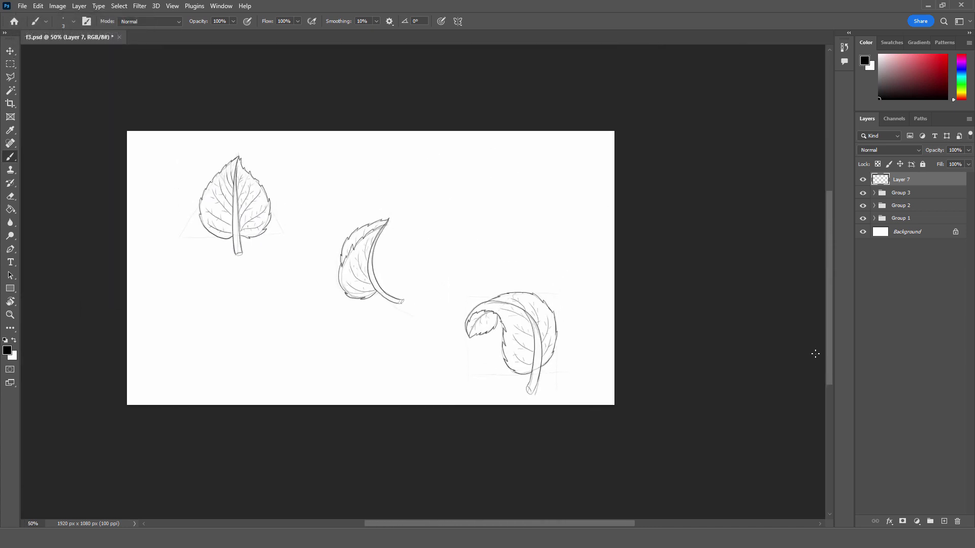
scroll(573, 516, left, 2)
key(ctrl+KP_Add)
key(ctrl+KP_Add)
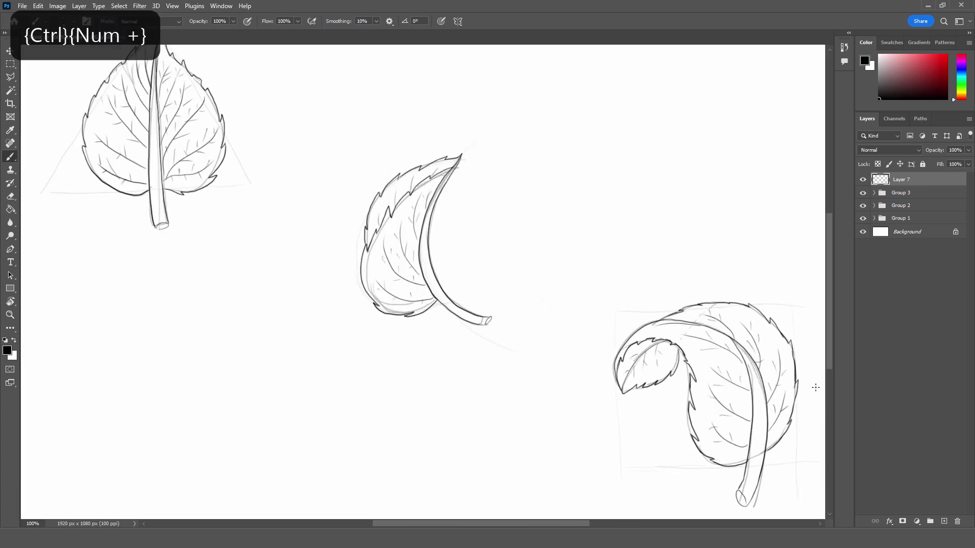
key(ctrl+KP_Subtract)
drag(862, 193, 863, 219)
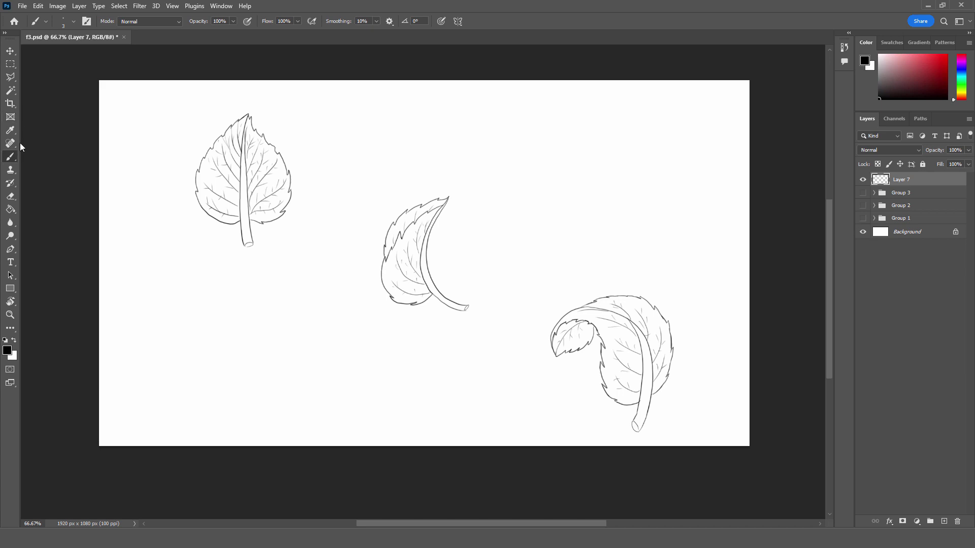
click(15, 91)
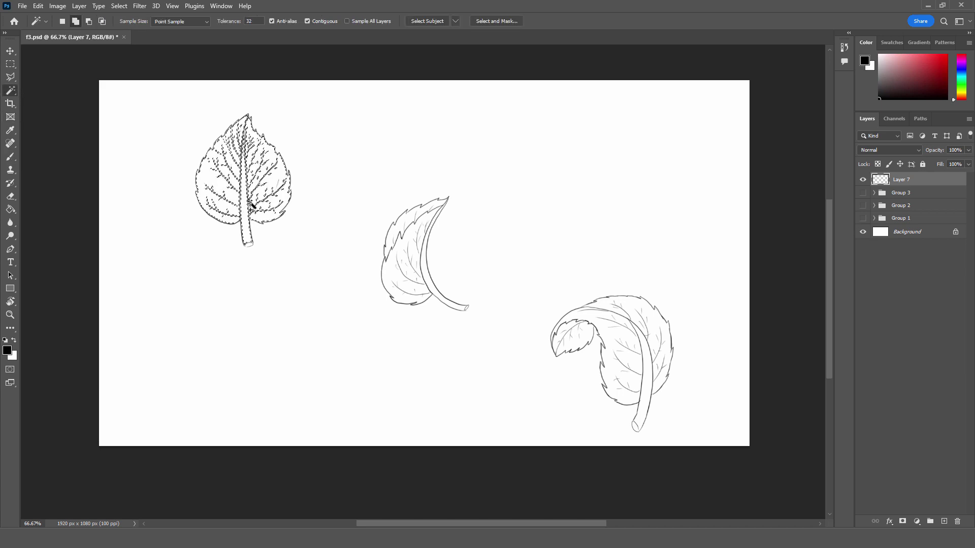
- Magic Wand-select the insides of all three leaves and create new Layer 8
shift+click(406, 231)
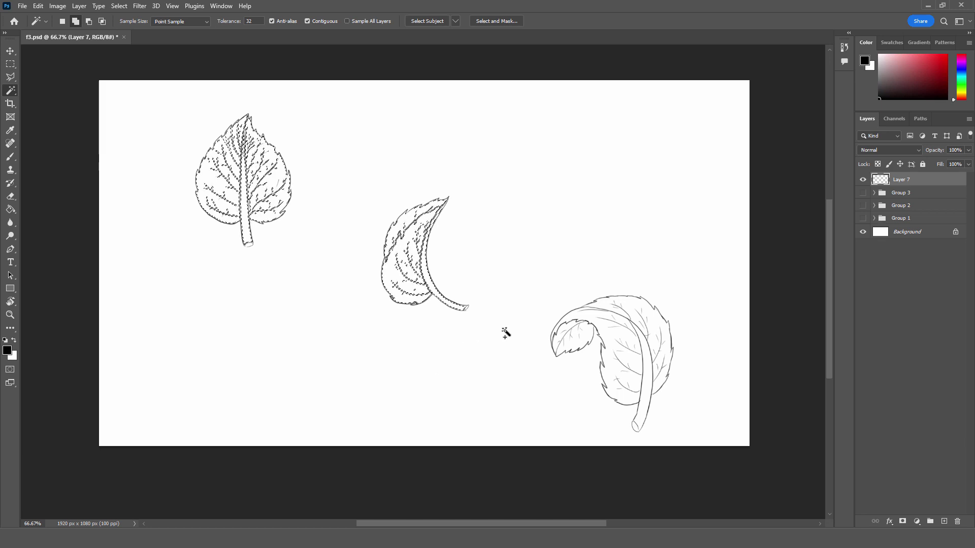
shift+click(574, 337)
shift+click(624, 329)
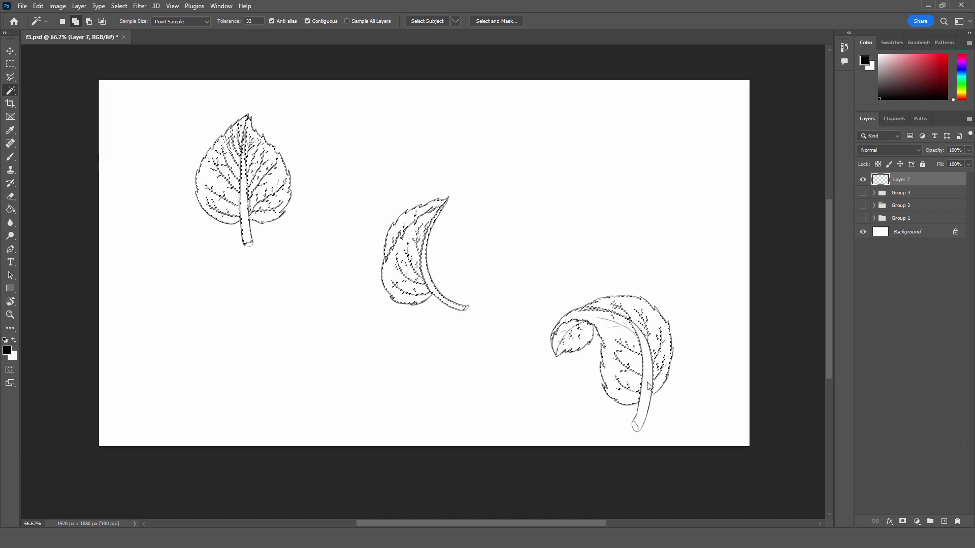
key(ctrl+shift+alt+n)
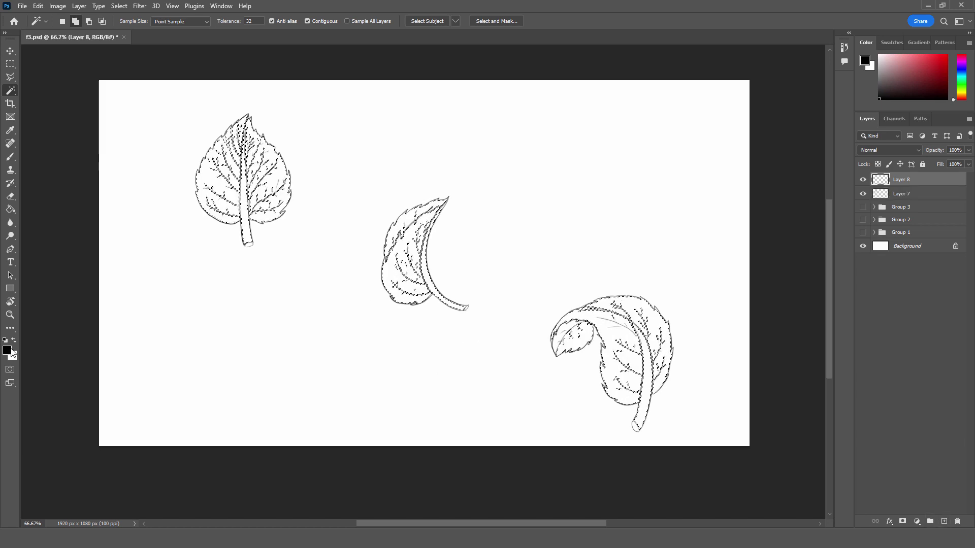
- Set the foreground to medium green, Paint Bucket fill the leaves, then deselect
click(9, 351)
click(493, 206)
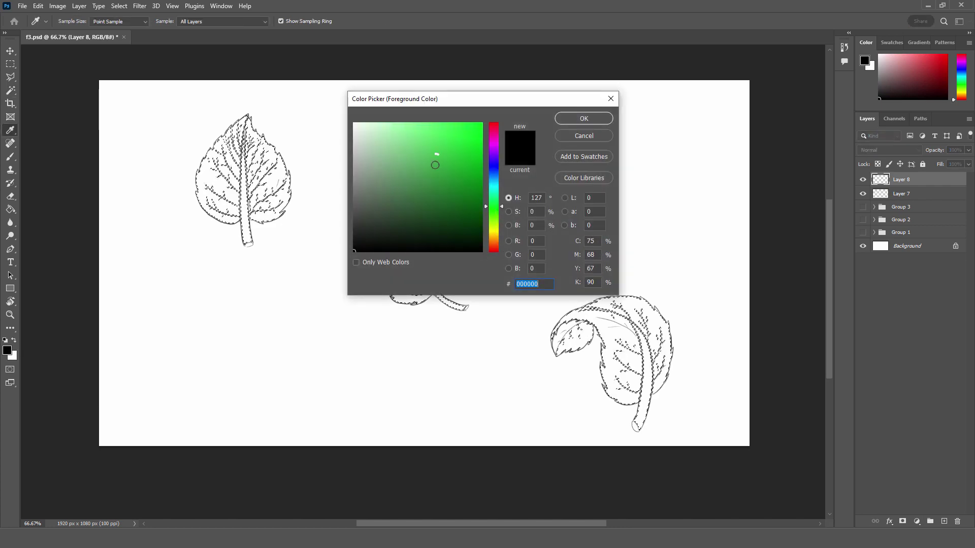
click(435, 164)
click(580, 122)
key(g)
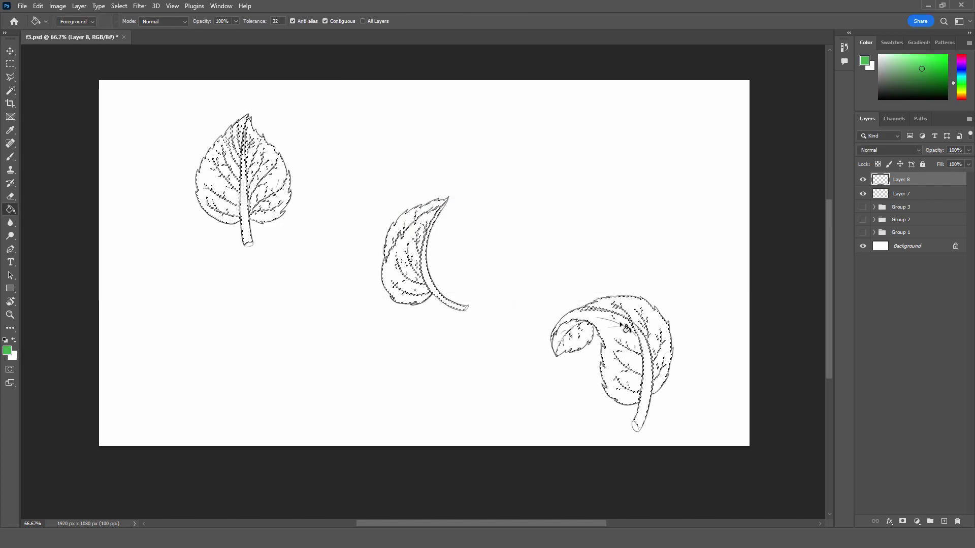
click(650, 347)
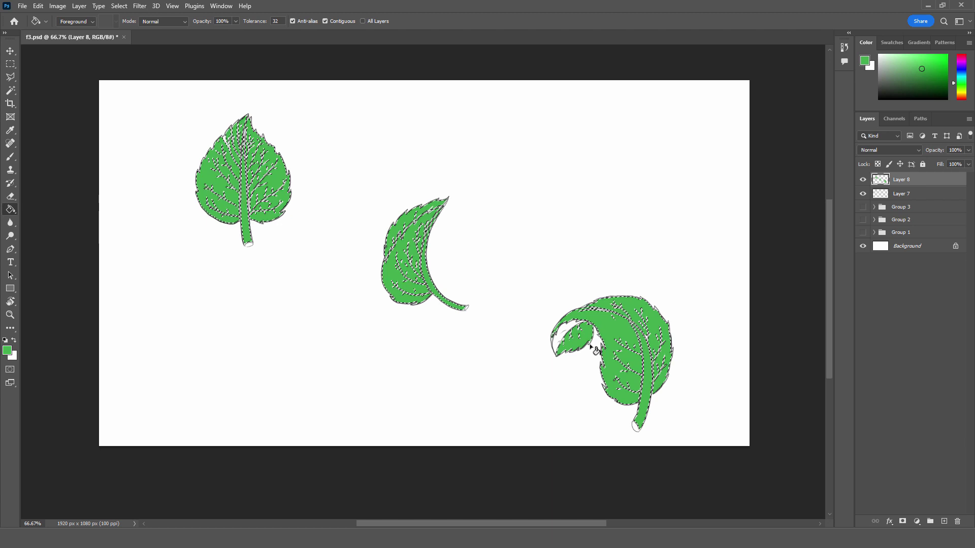
key(ctrl+d)
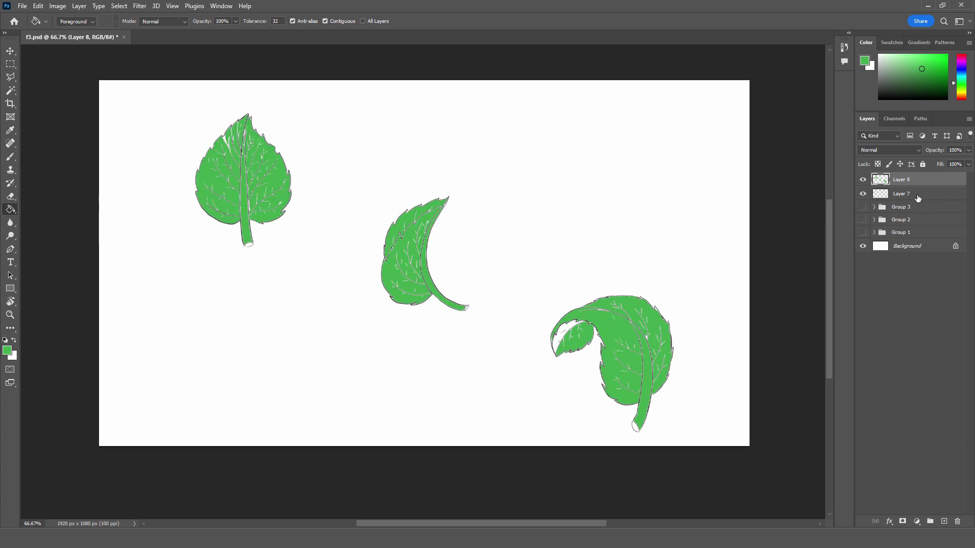
- Fill the curled leaf's white gap green on Layer 8 and lower Layer 8 to 53% opacity
click(909, 195)
click(19, 92)
click(554, 329)
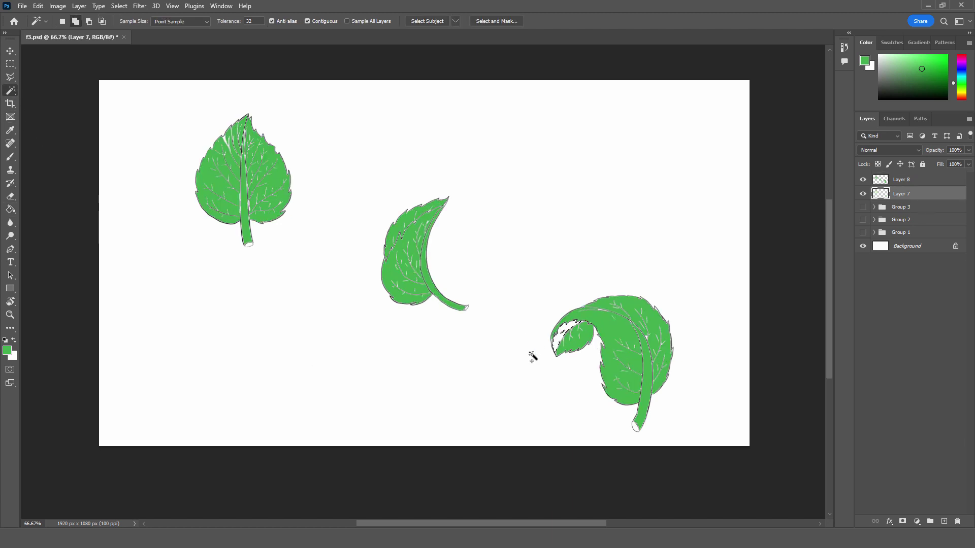
click(901, 179)
click(10, 209)
click(561, 333)
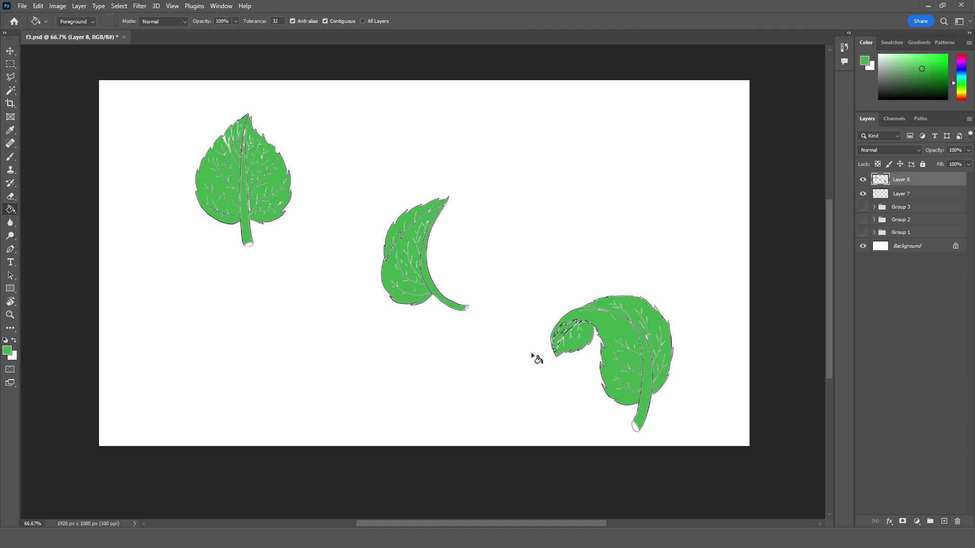
drag(968, 150, 937, 172)
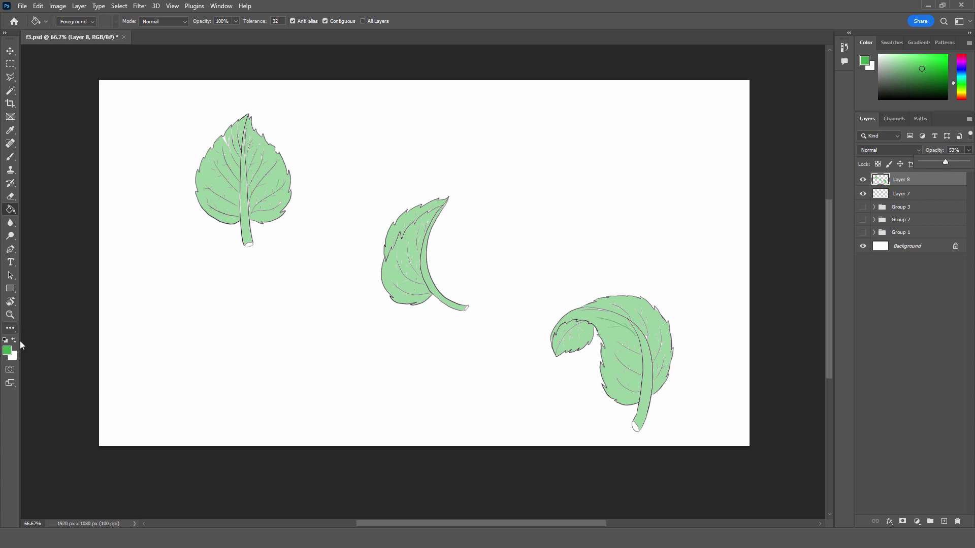
click(10, 156)
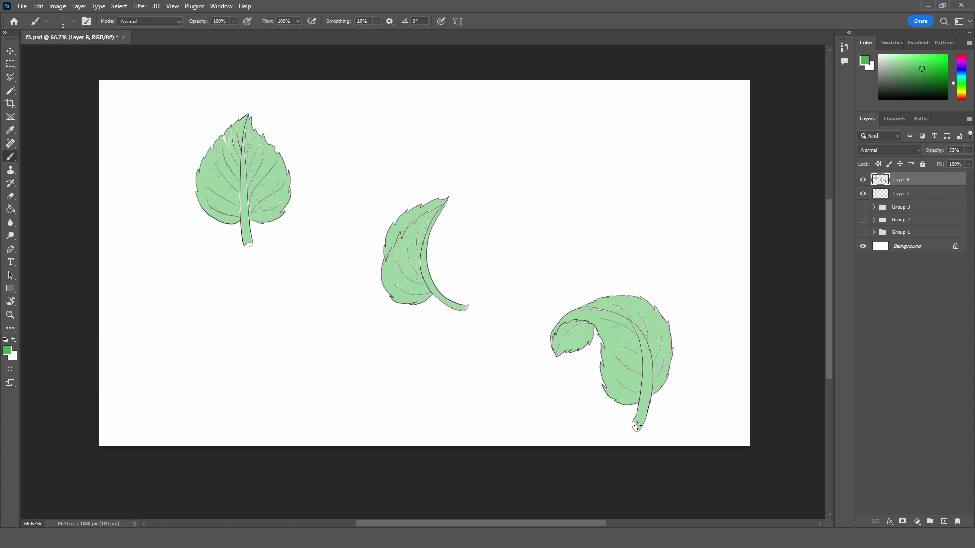